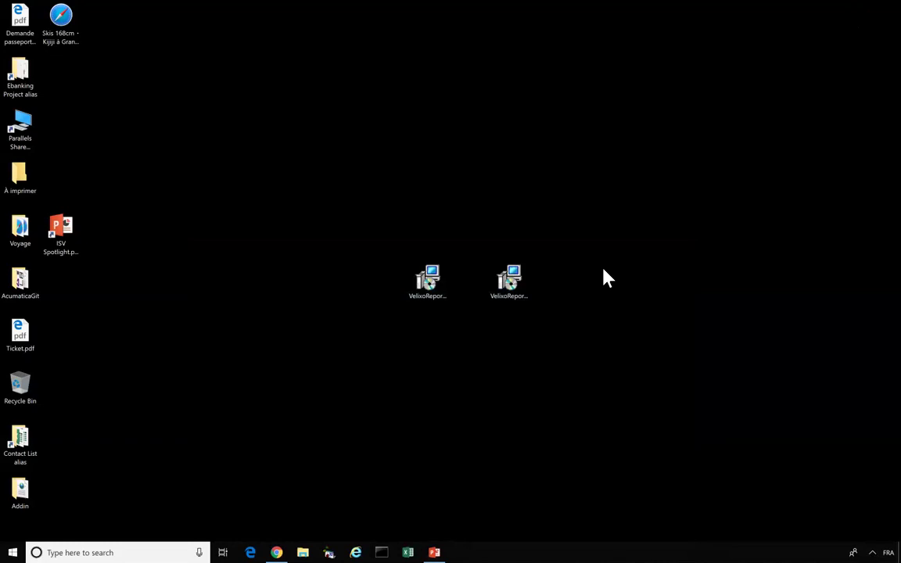
- Install Velixo Reports Pro 3.0.3 from VelixoReports Pro.msi, accepting the license, and relaunch Excel
click(429, 282)
double_click(428, 282)
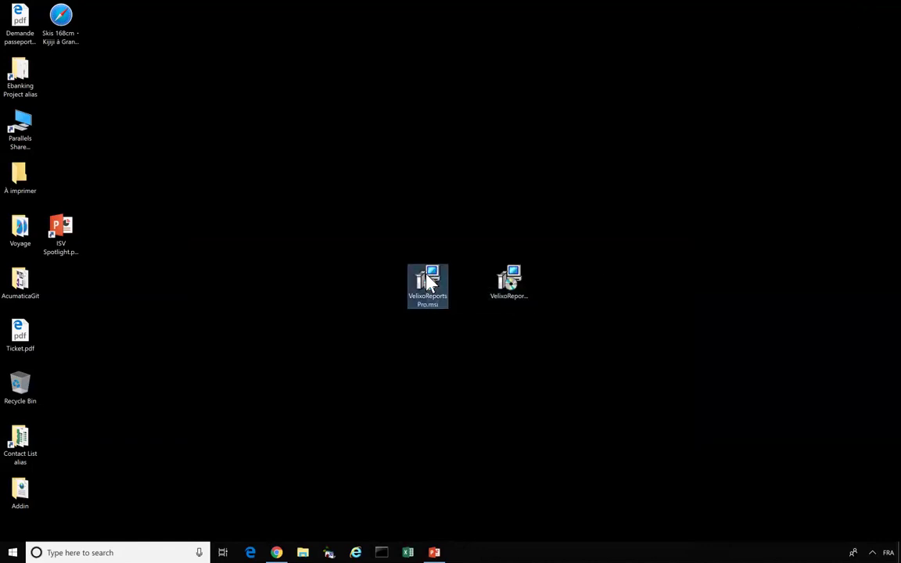
click(450, 336)
click(501, 365)
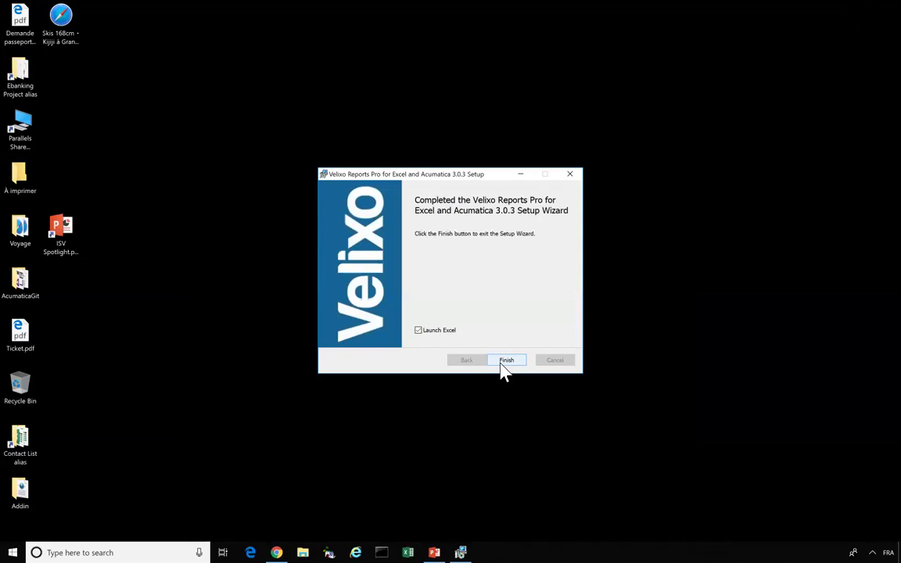
click(501, 364)
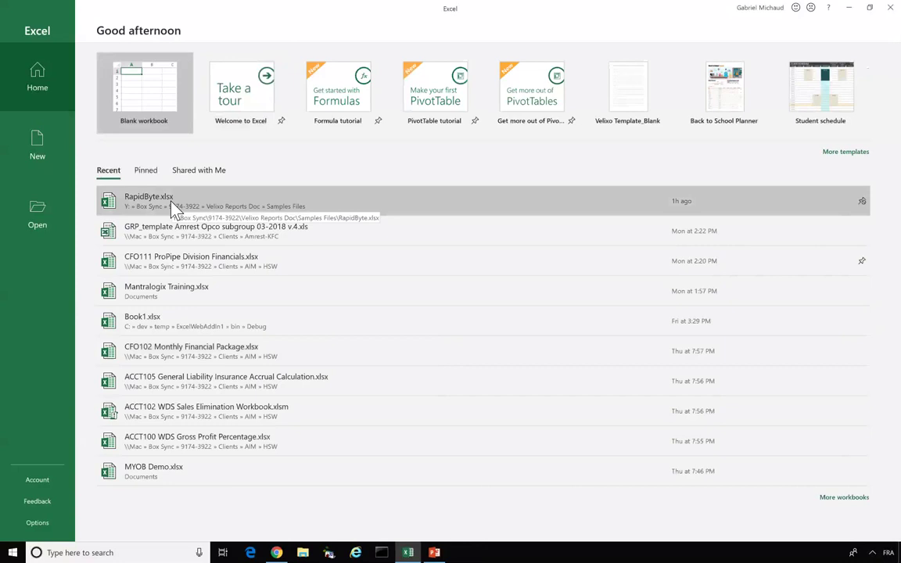
- Open RapidByte.xlsx from Recent and connect to Acumatica with the account password
click(143, 205)
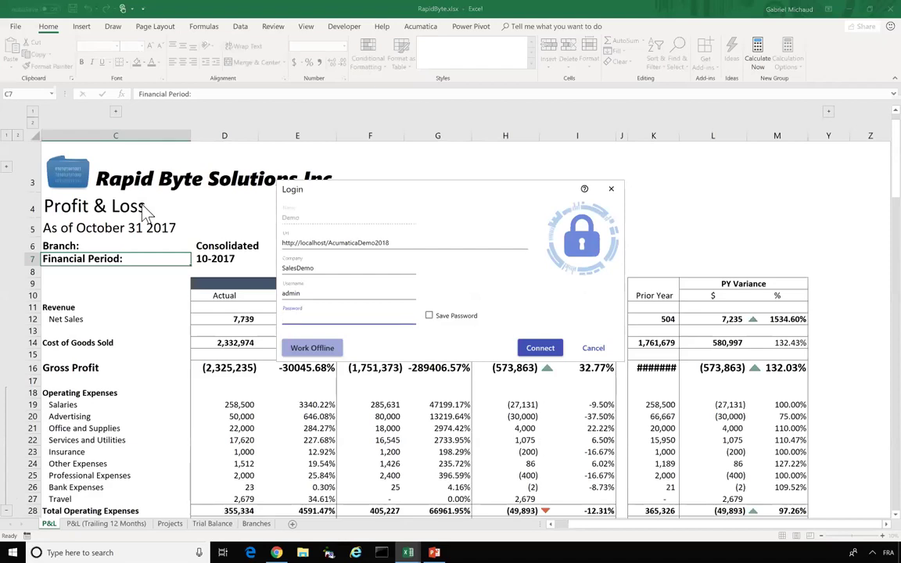
text(12345)
click(531, 354)
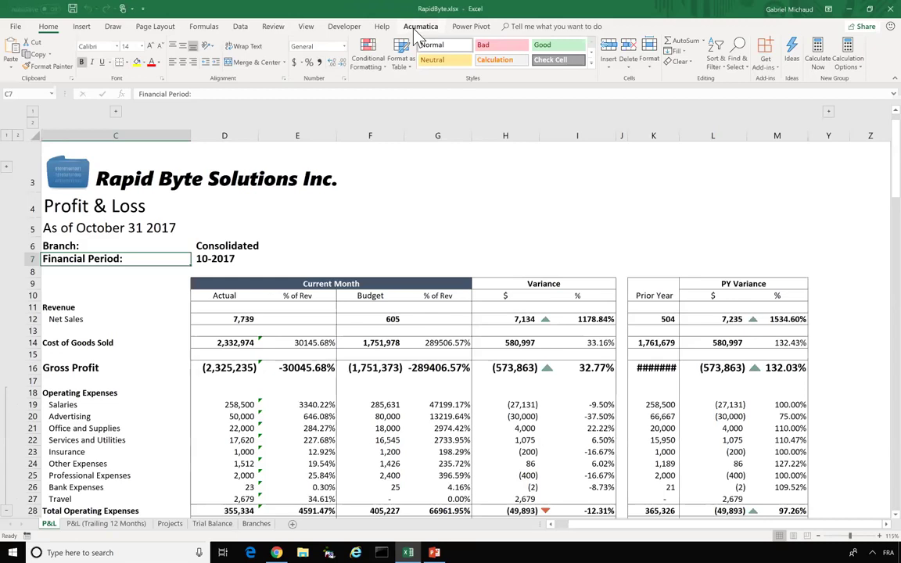
- Refresh all Acumatica report data and change the financial period in D7 to 11-2017
click(414, 28)
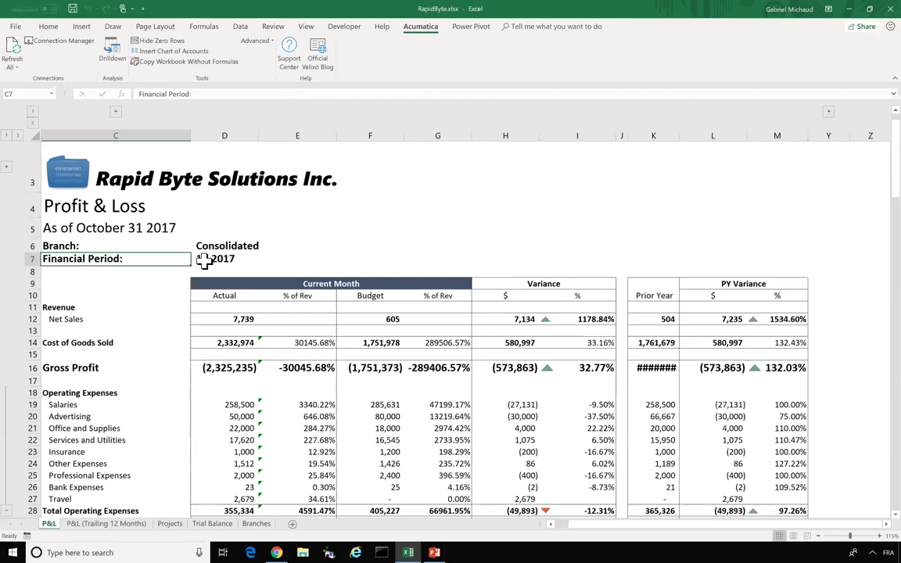
click(11, 48)
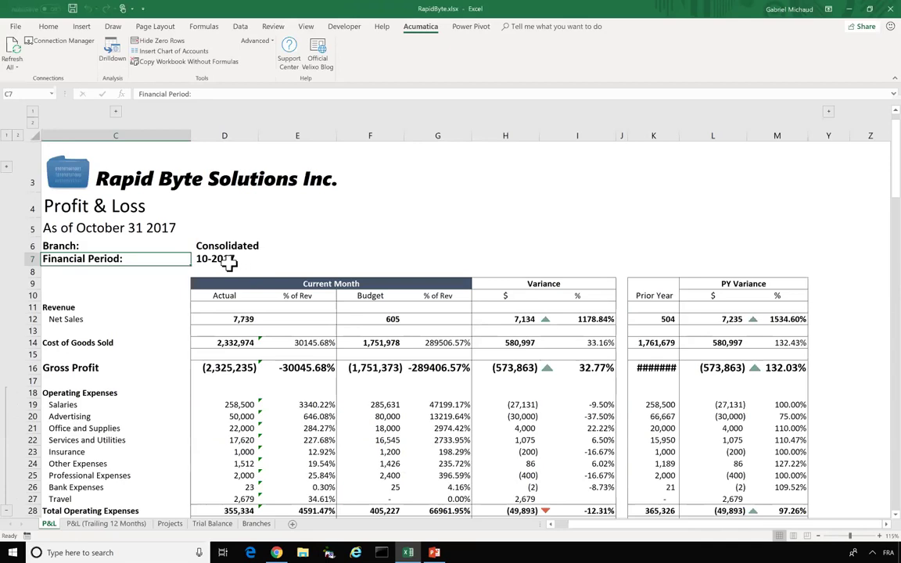
click(228, 263)
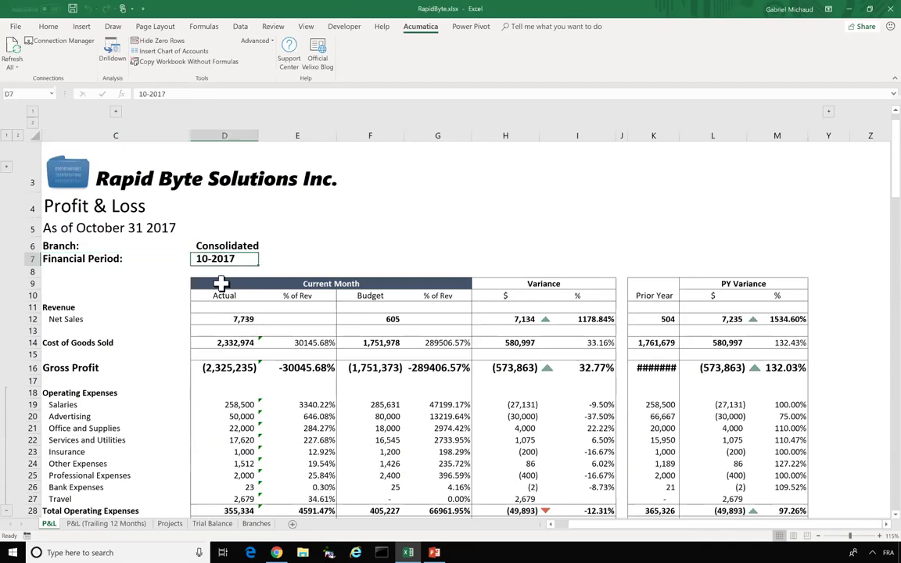
double_click(202, 258)
key(BackSpace)
key(BackSpace)
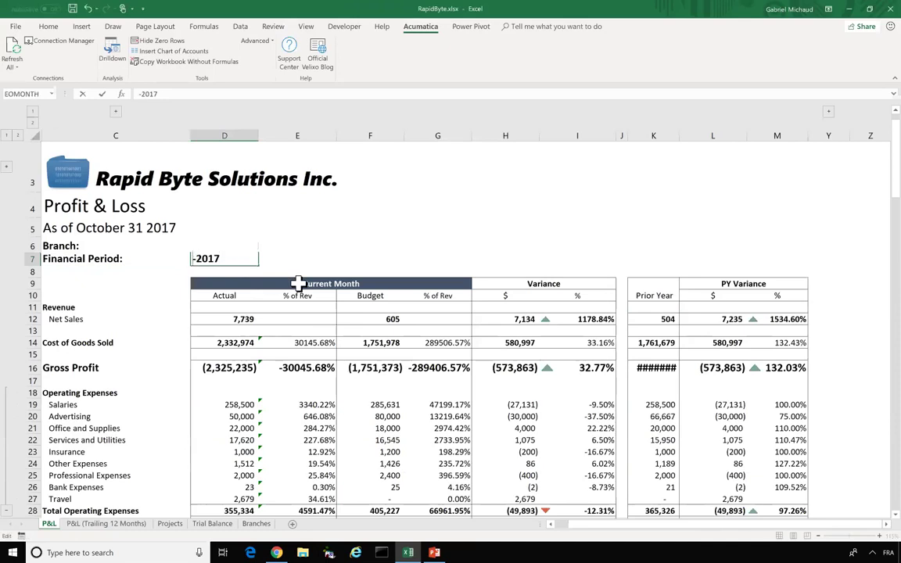
text(11)
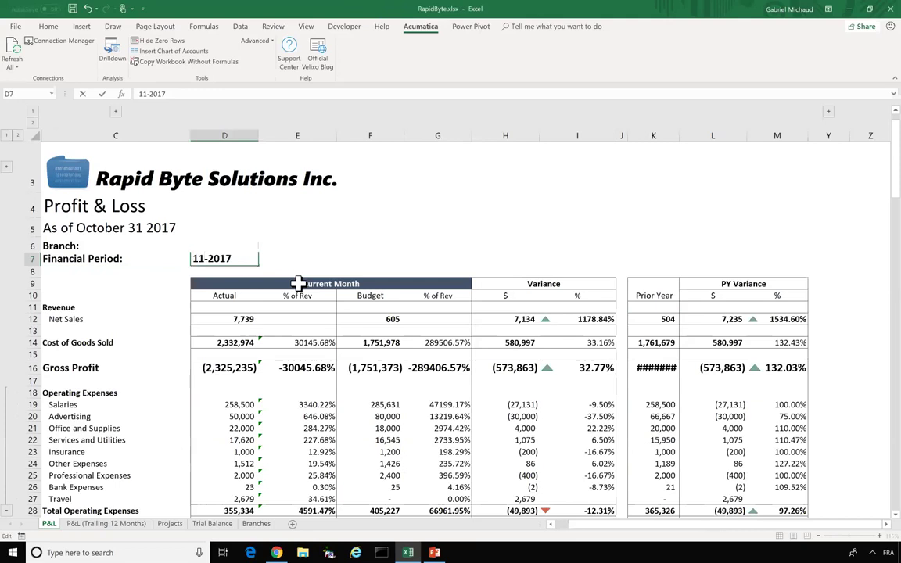
key(Return)
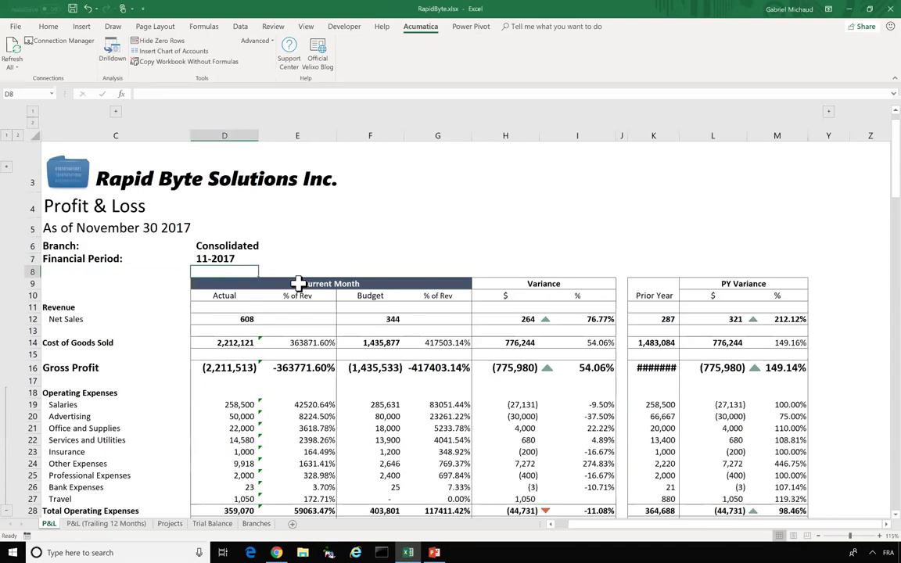
- Switch the report's Branch from Consolidated to Products Wholesale
click(254, 246)
click(341, 247)
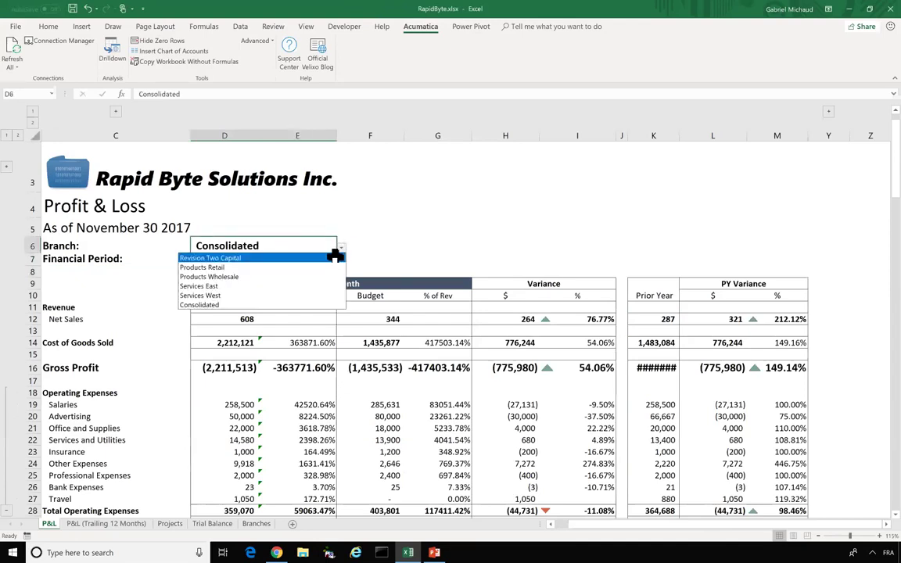
click(317, 276)
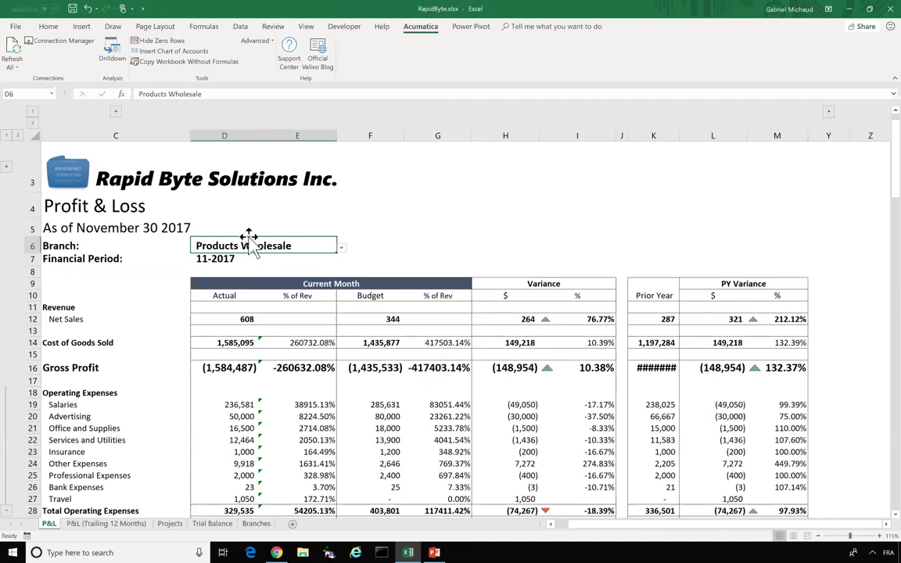
click(209, 258)
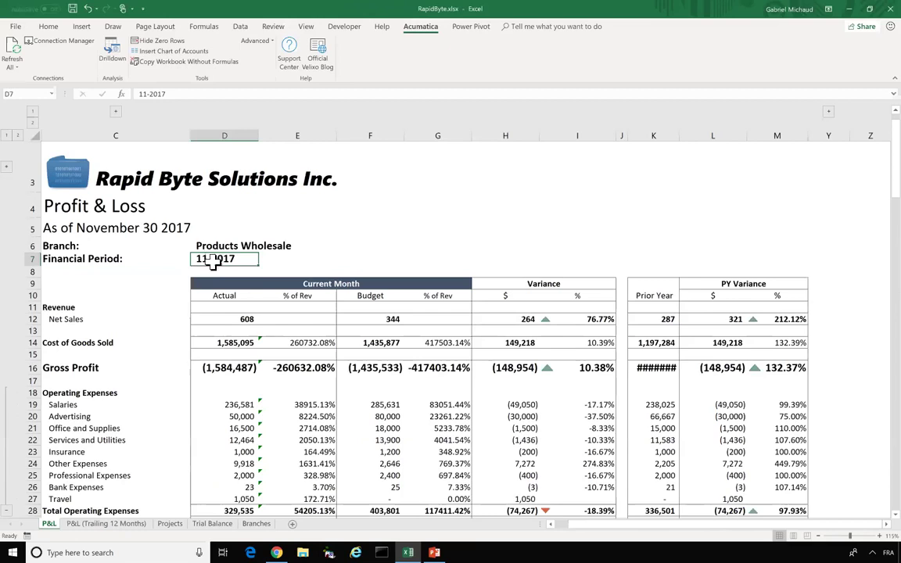
- Open the Net Sales ACCOUNTTURNOVER formula in D12 with its argument help showing
click(222, 317)
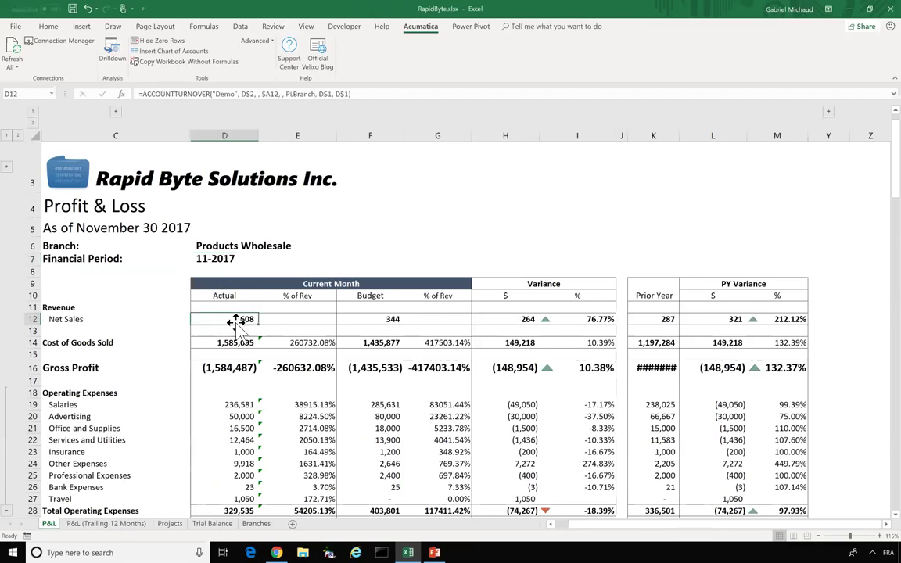
click(233, 329)
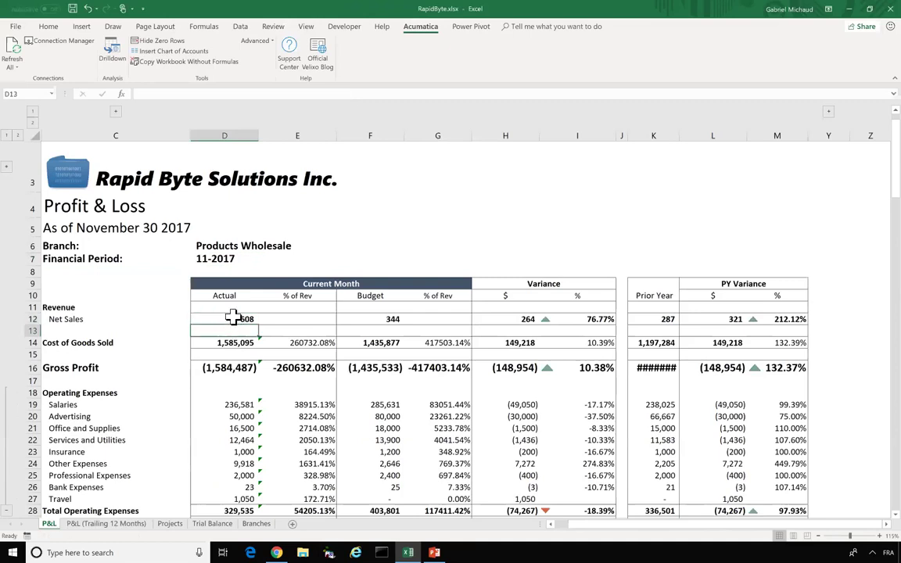
double_click(237, 317)
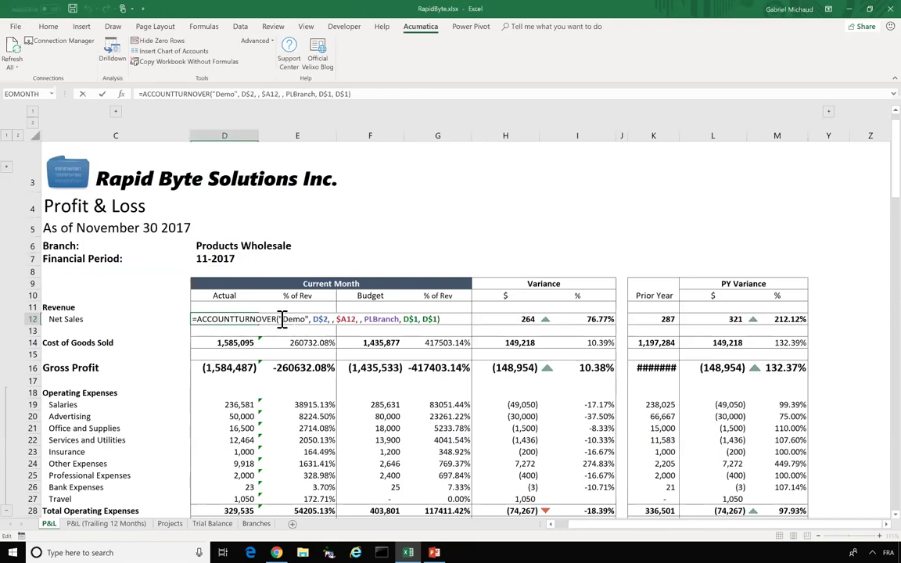
click(281, 320)
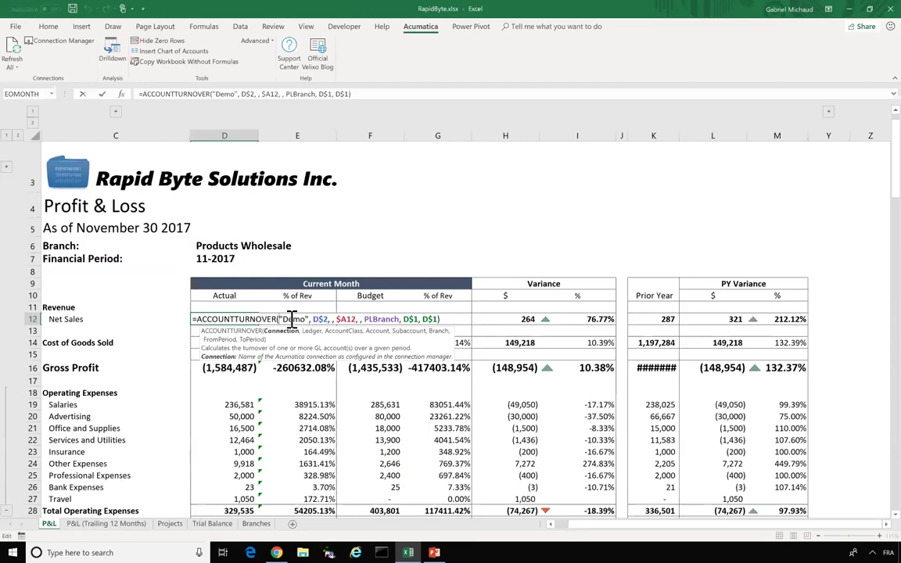
- Review the Ledger, Account, Branch and FromPeriod argument help, then open the function's online article
key(ctrl+Right)
key(ctrl+Right)
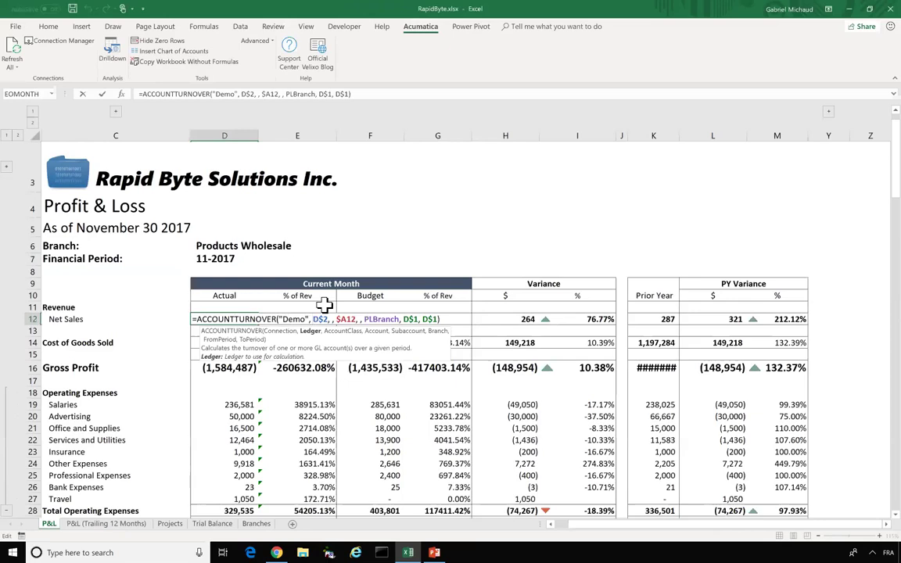
key(Right)
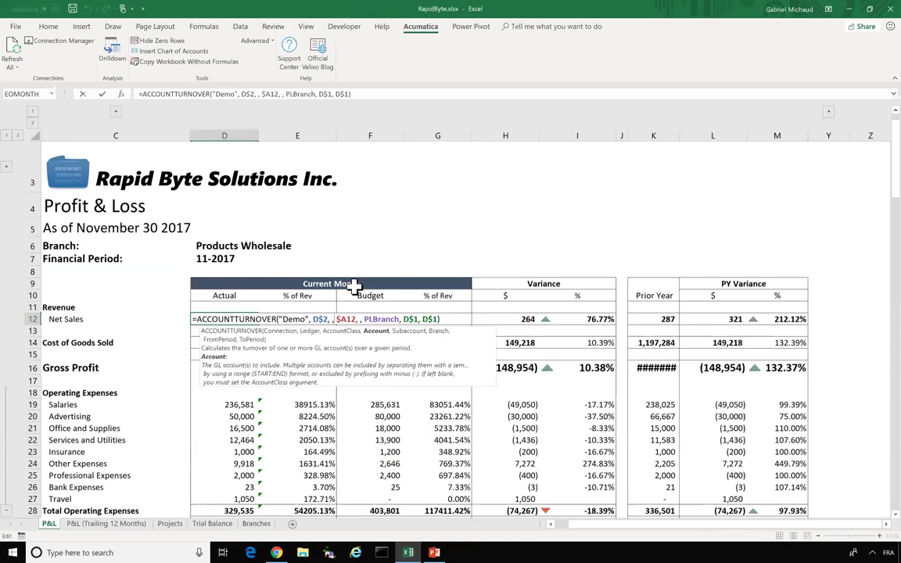
key(Right)
key(Right)
key(Right)
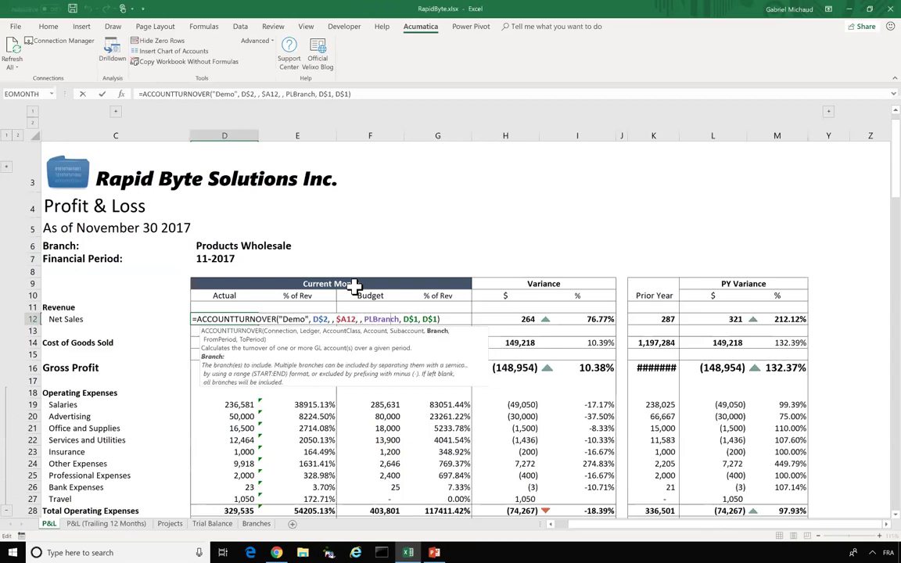
key(Right)
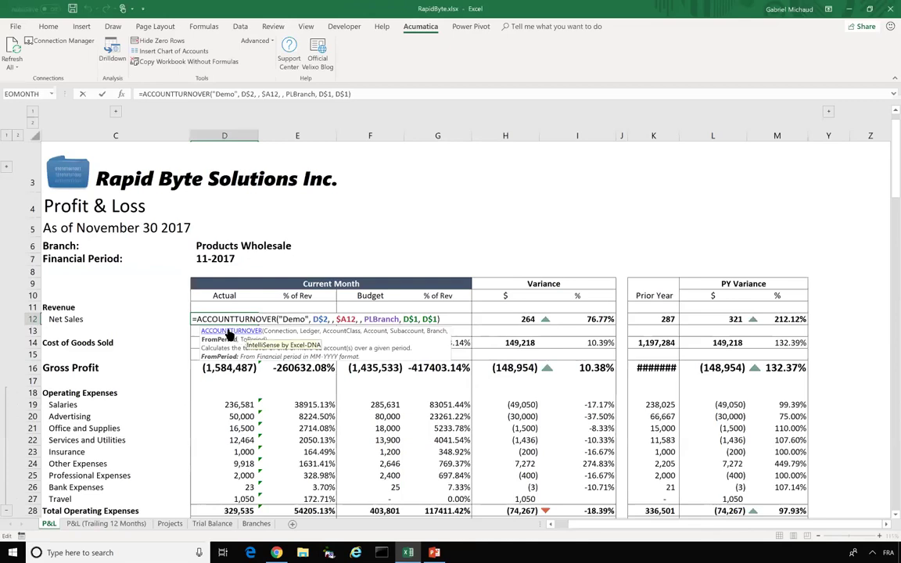
click(235, 333)
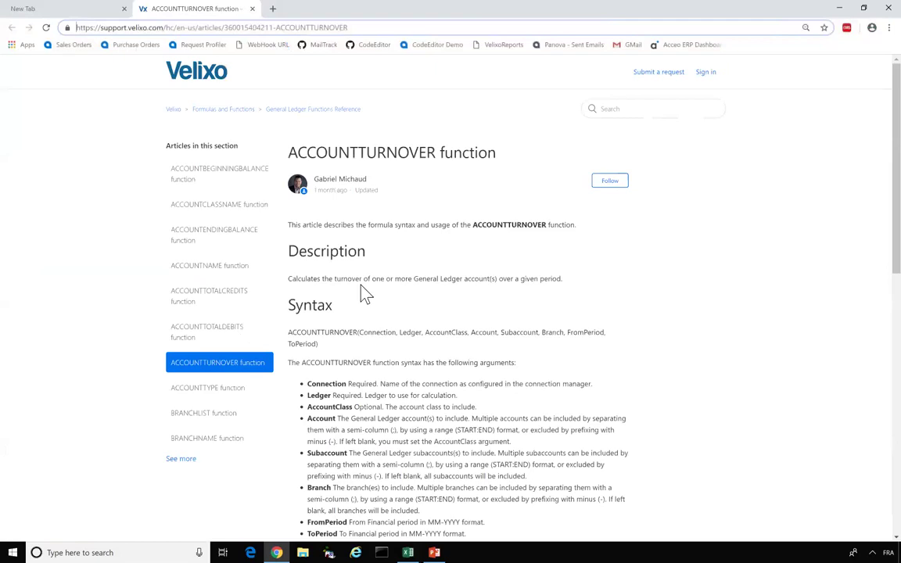
- Skim the ACCOUNTTURNOVER article, then open Getting Started with Velixo Reports from the support home page
scroll(363, 293, down, 4)
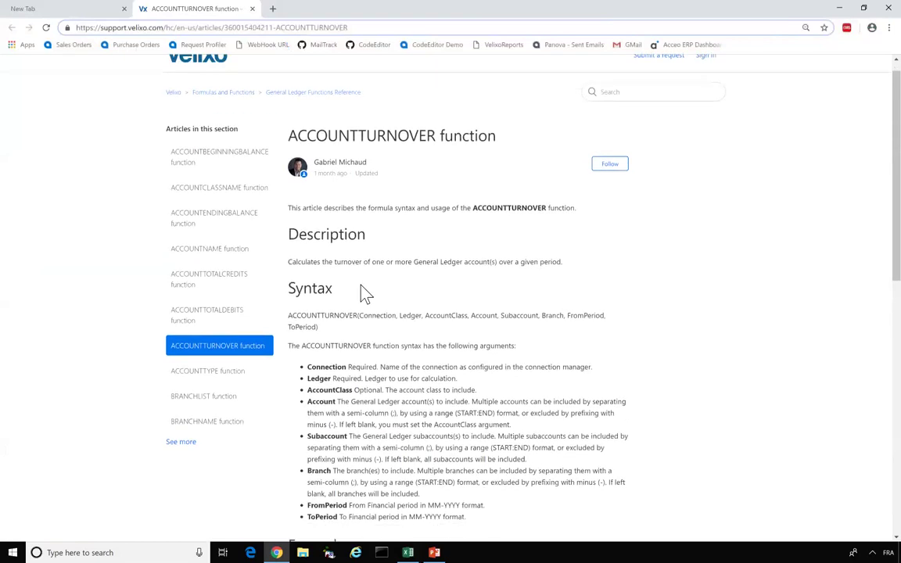
scroll(363, 293, down, 1)
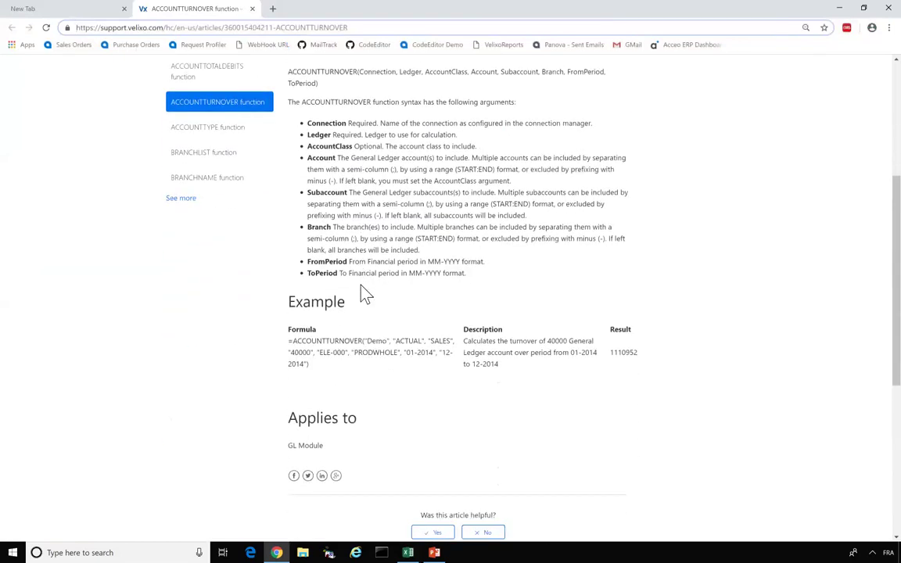
scroll(364, 293, down, 2)
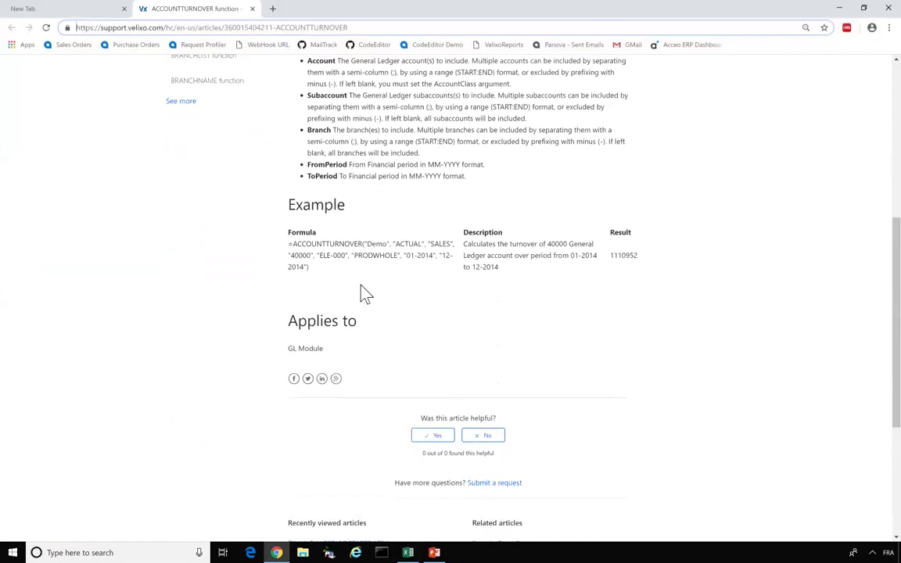
scroll(364, 293, up, 7)
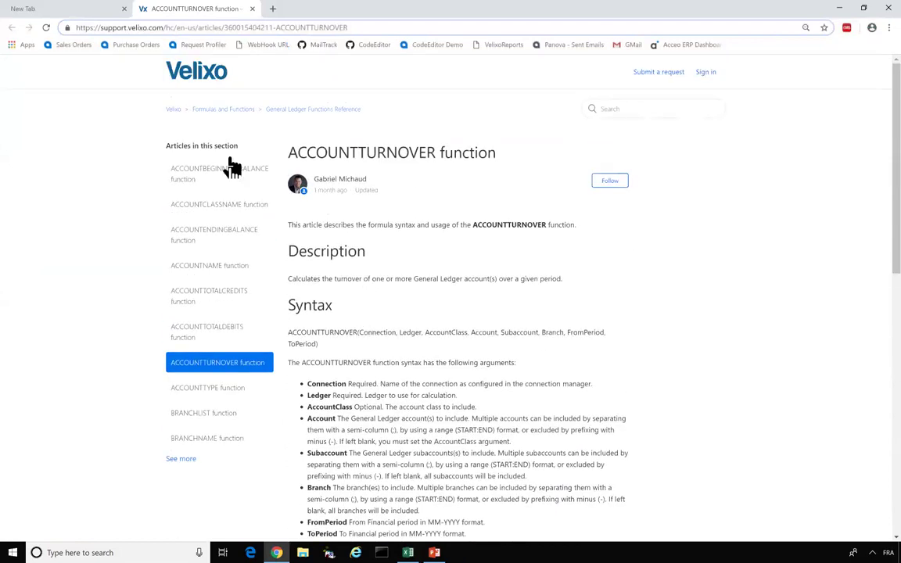
click(173, 111)
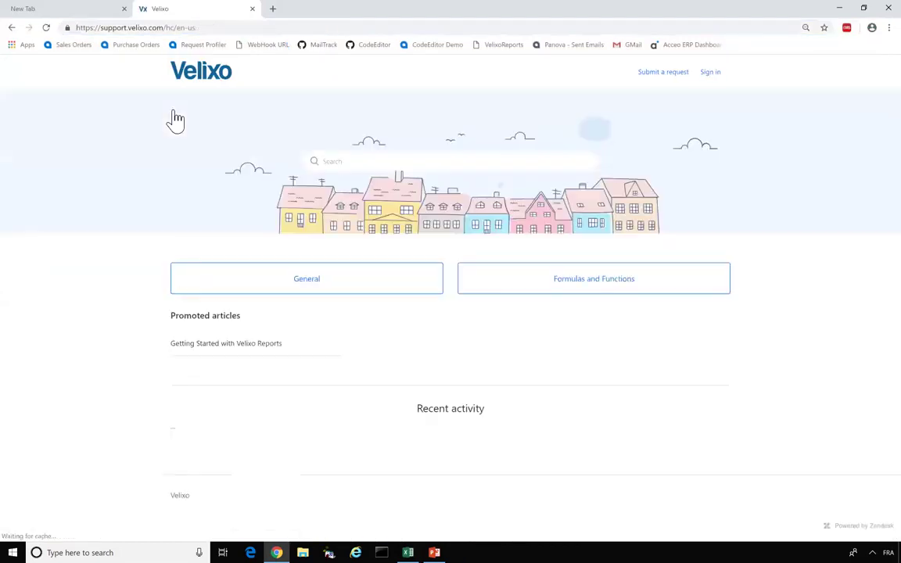
click(202, 345)
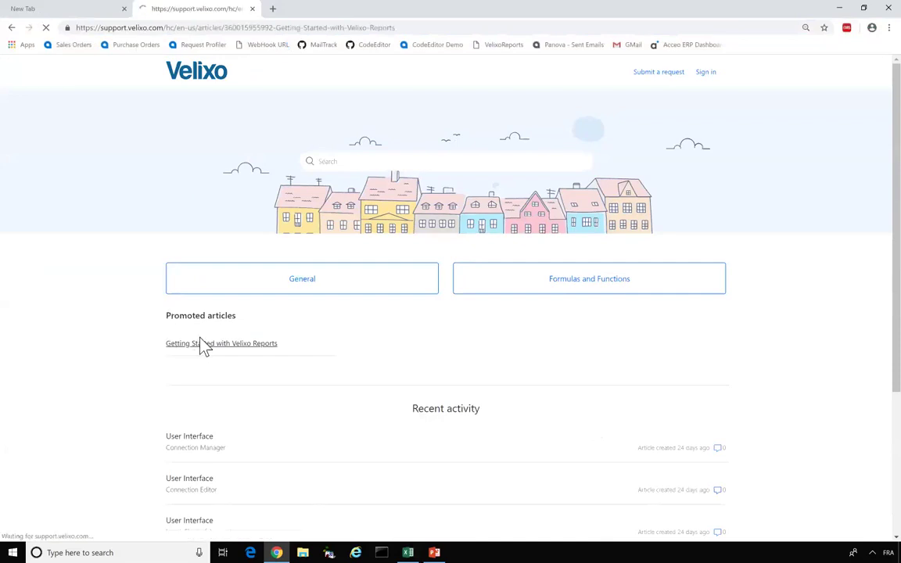
- Read the Getting Started article to the end and minimize the browser
scroll(347, 297, down, 1)
scroll(347, 298, down, 2)
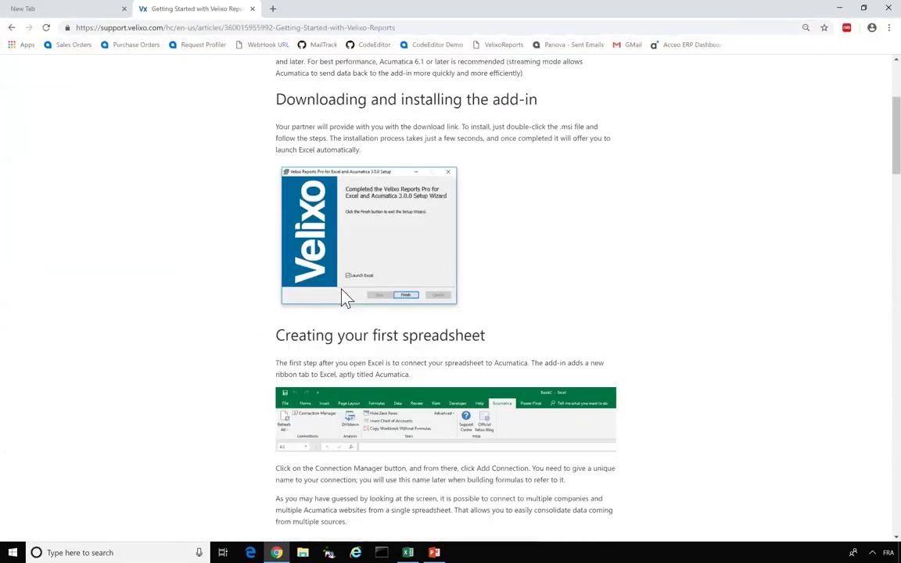
scroll(346, 297, down, 4)
scroll(341, 290, down, 3)
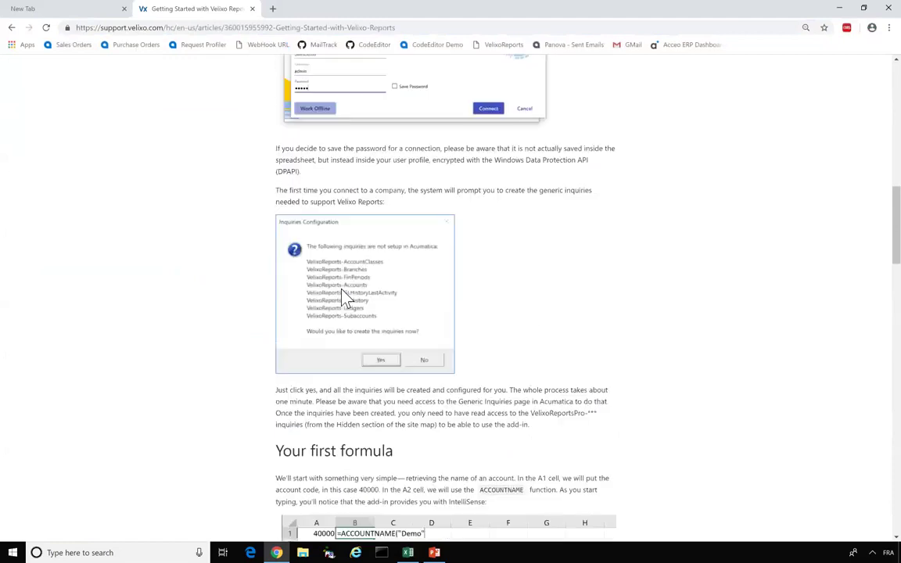
scroll(342, 289, down, 2)
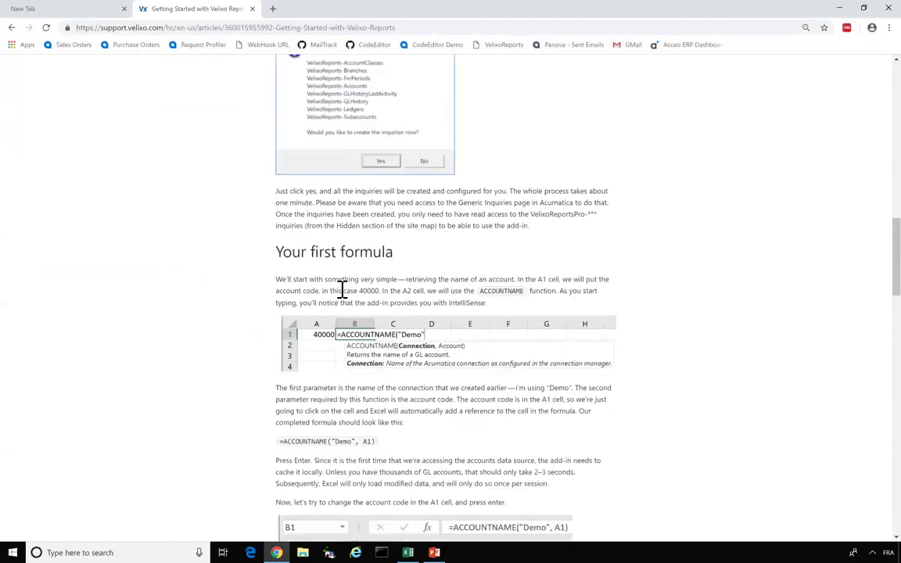
scroll(342, 289, down, 4)
scroll(342, 290, down, 3)
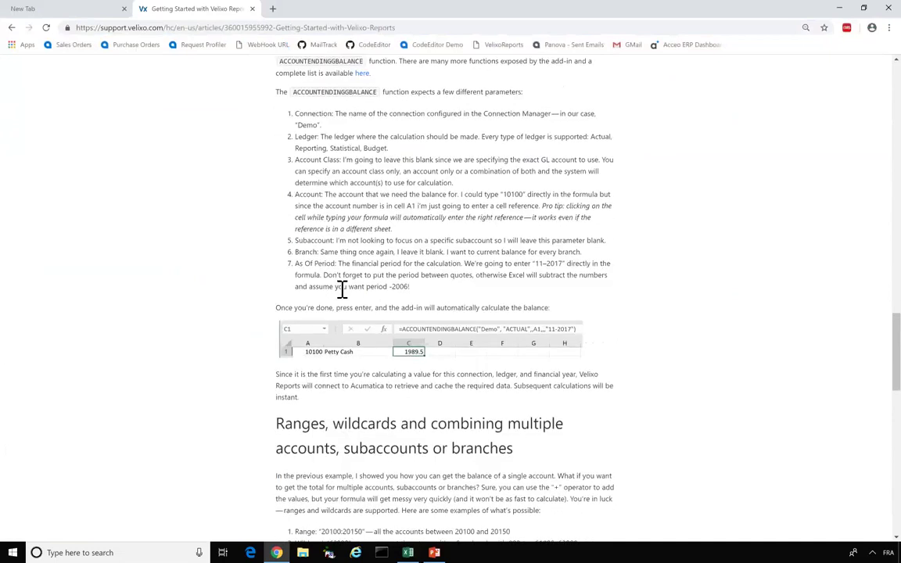
scroll(342, 289, down, 3)
scroll(342, 298, down, 2)
scroll(342, 297, down, 3)
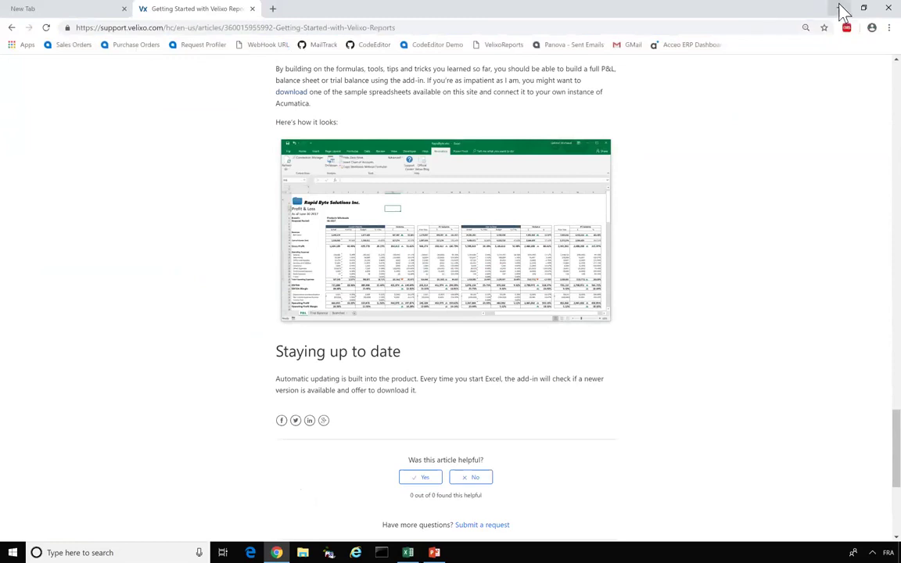
click(840, 9)
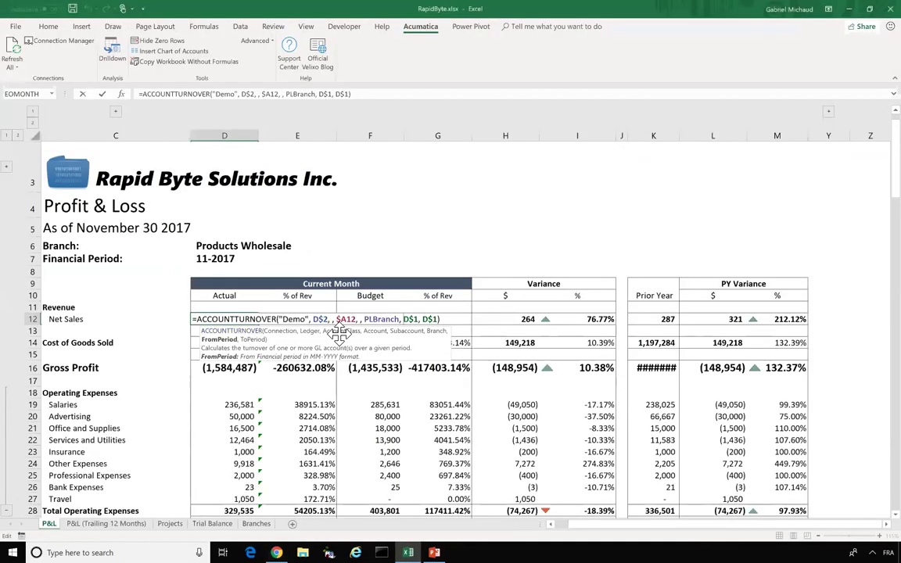
- Reopen the D12 Net Sales formula to explore its period argument, then cancel without changes
key(Escape)
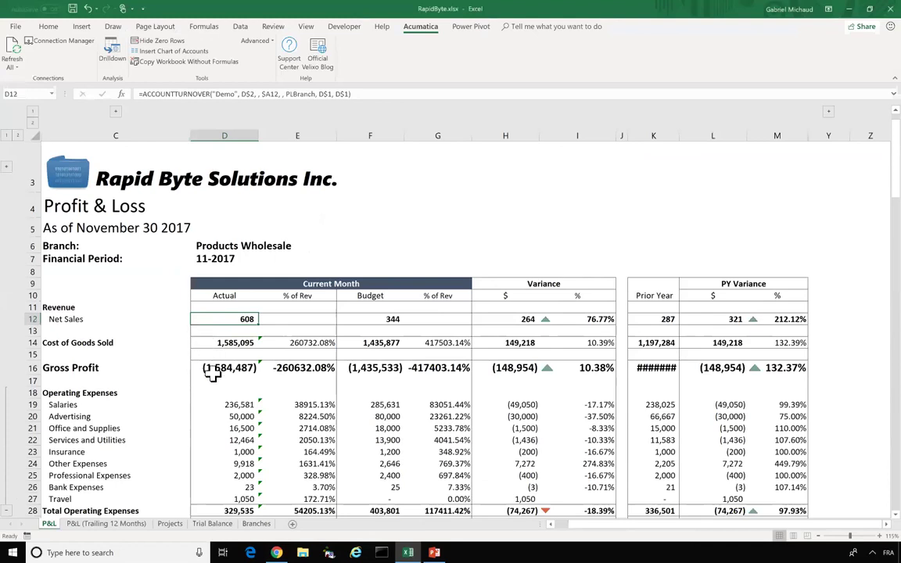
double_click(226, 315)
click(408, 316)
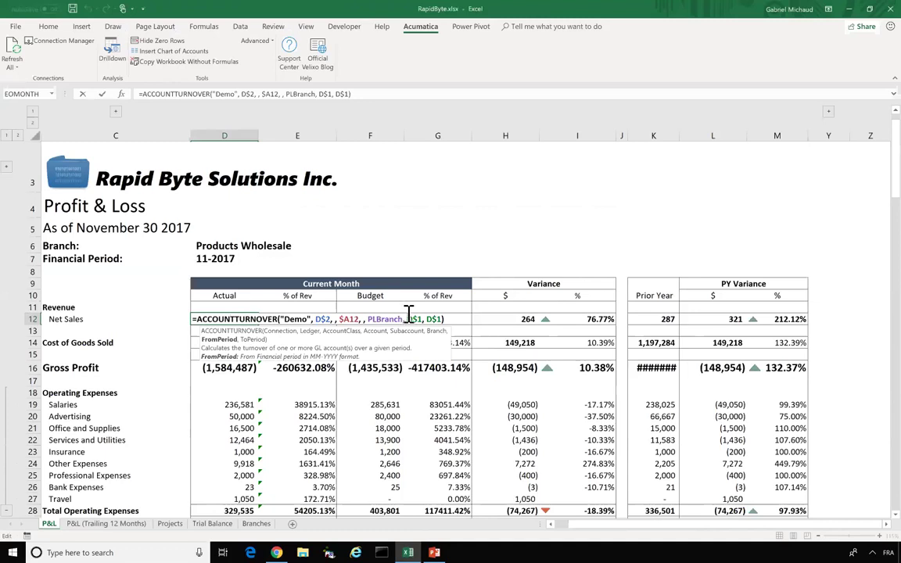
click(71, 308)
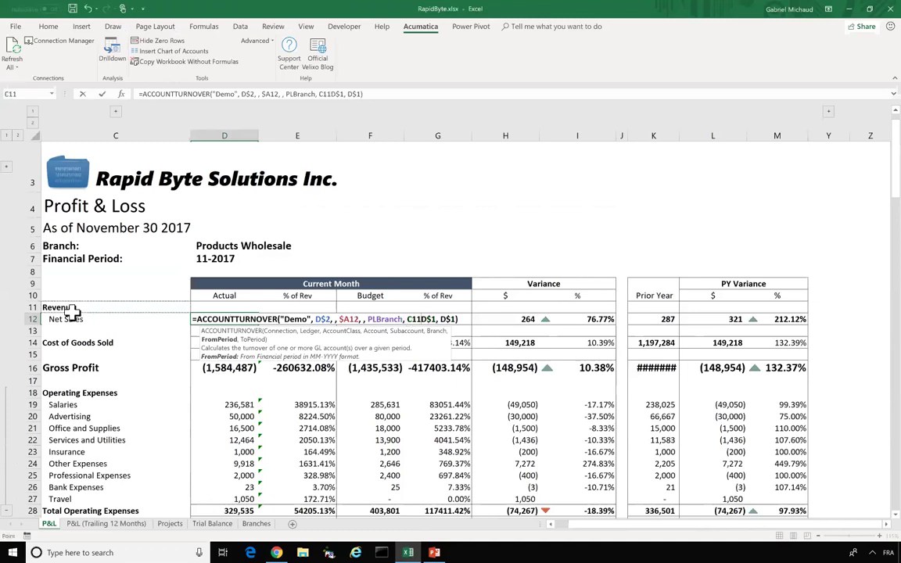
key(Escape)
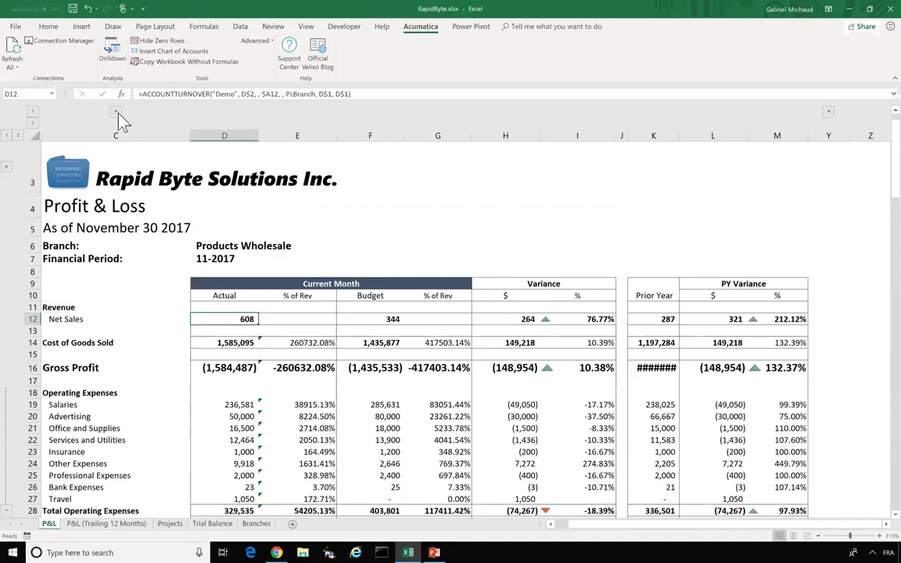
- Reveal account code columns A–B and set A12's Net Sales account to 40000:49999
click(116, 112)
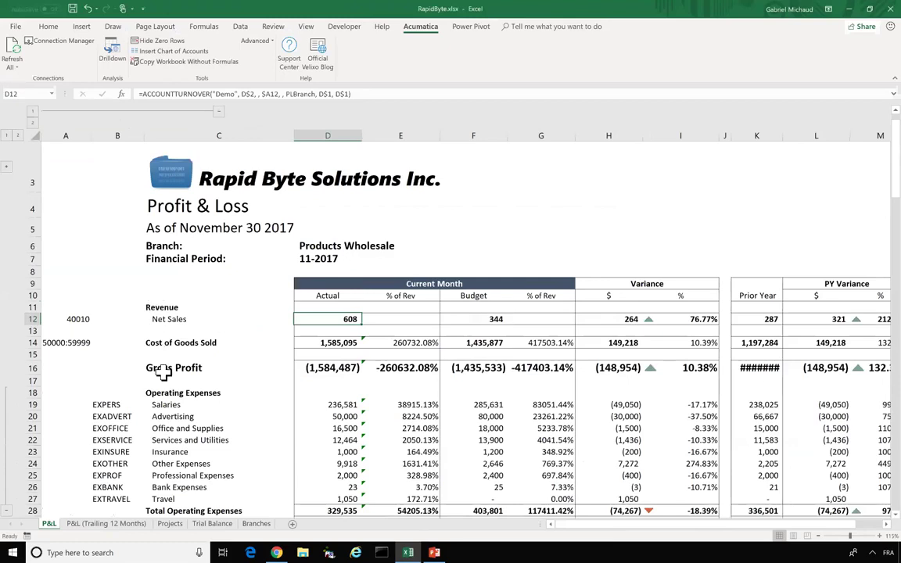
click(69, 319)
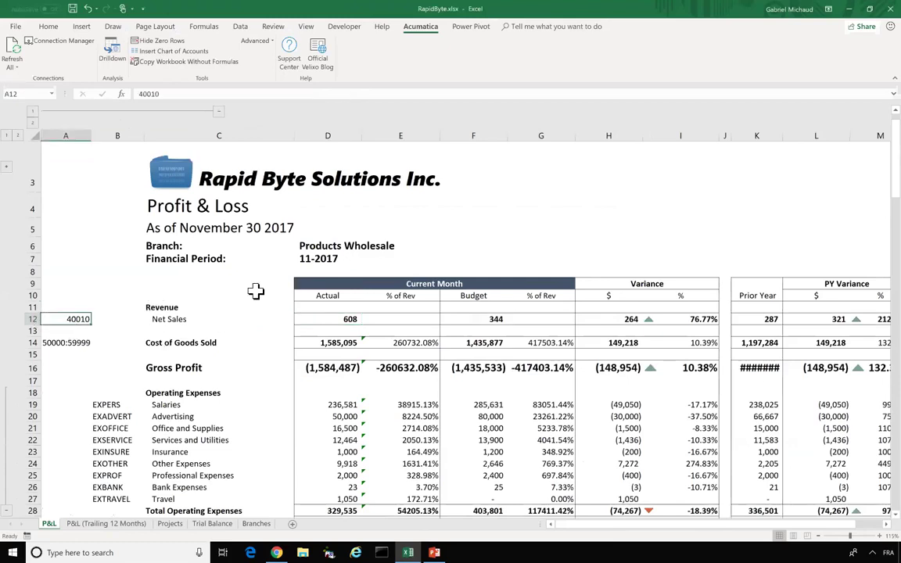
text(40)
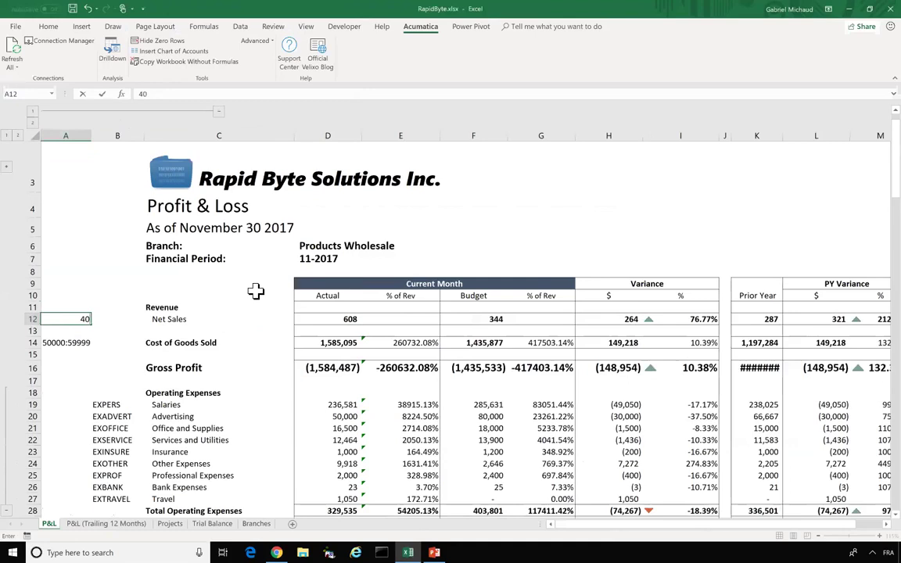
text(000:49999)
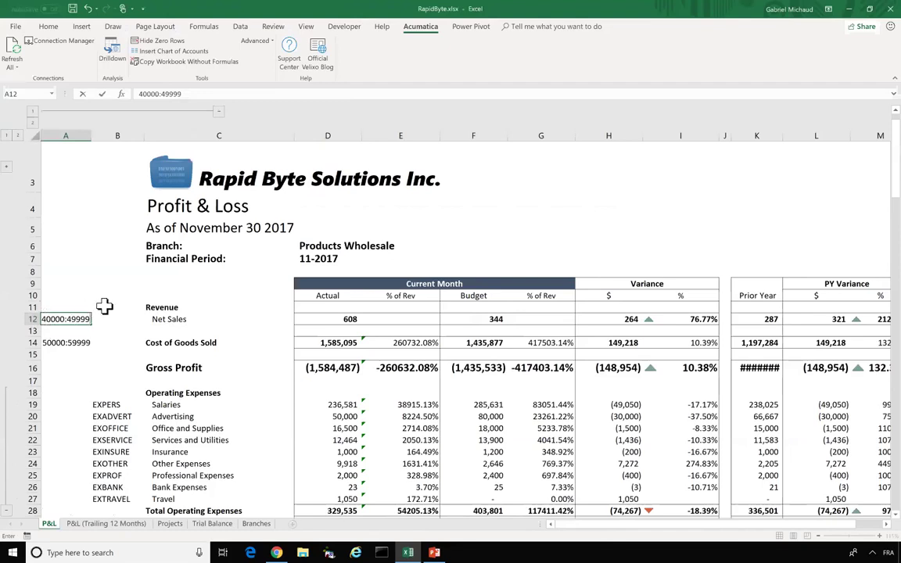
key(Return)
- Check the recalculated Net Sales formula, then hide account code columns A–B again
click(304, 315)
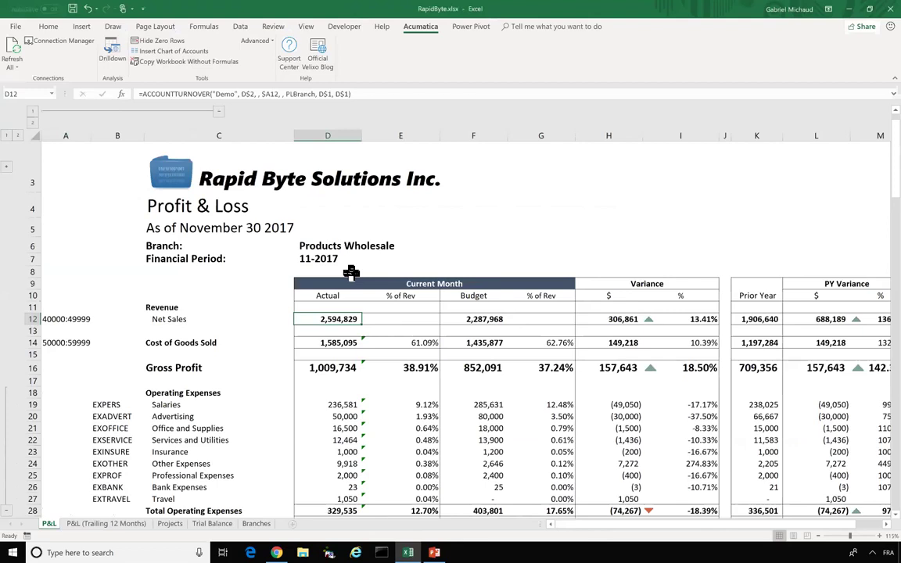
click(218, 114)
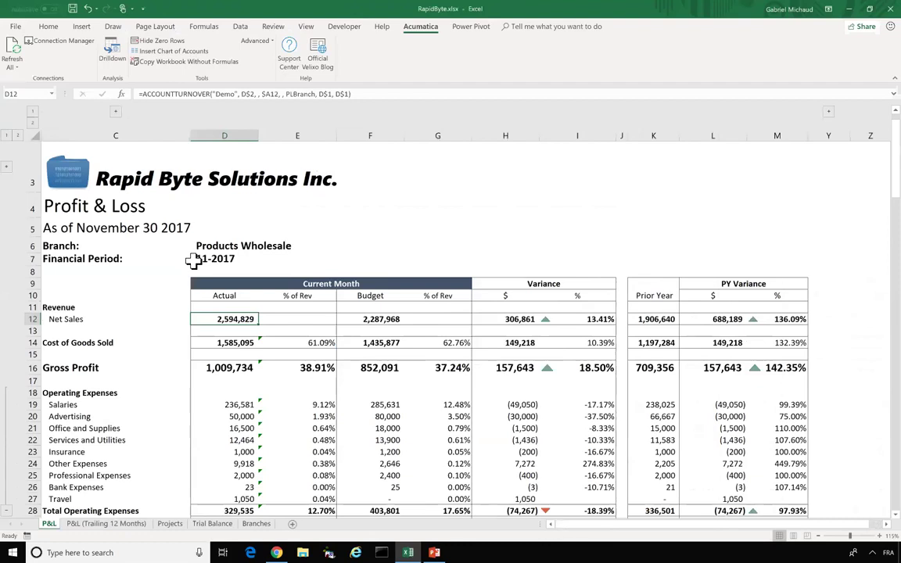
click(76, 173)
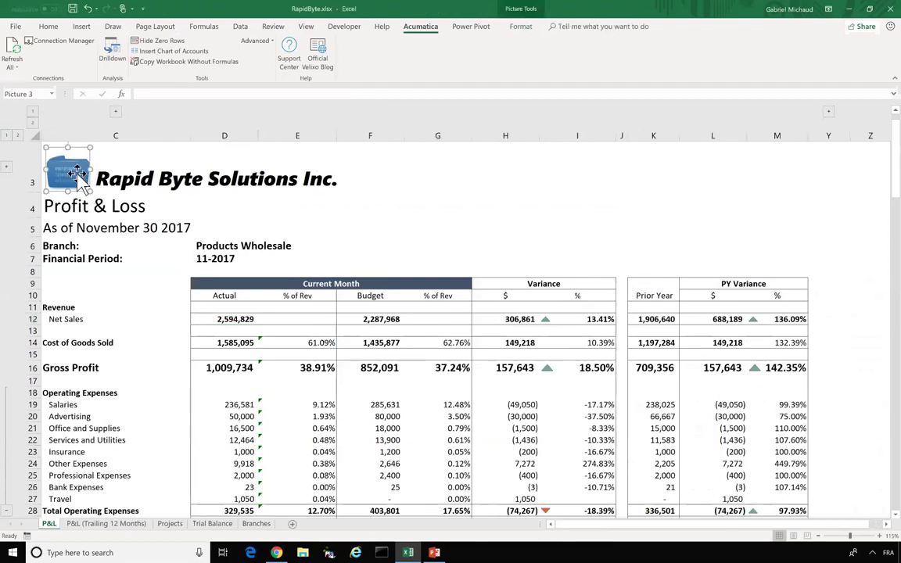
click(199, 287)
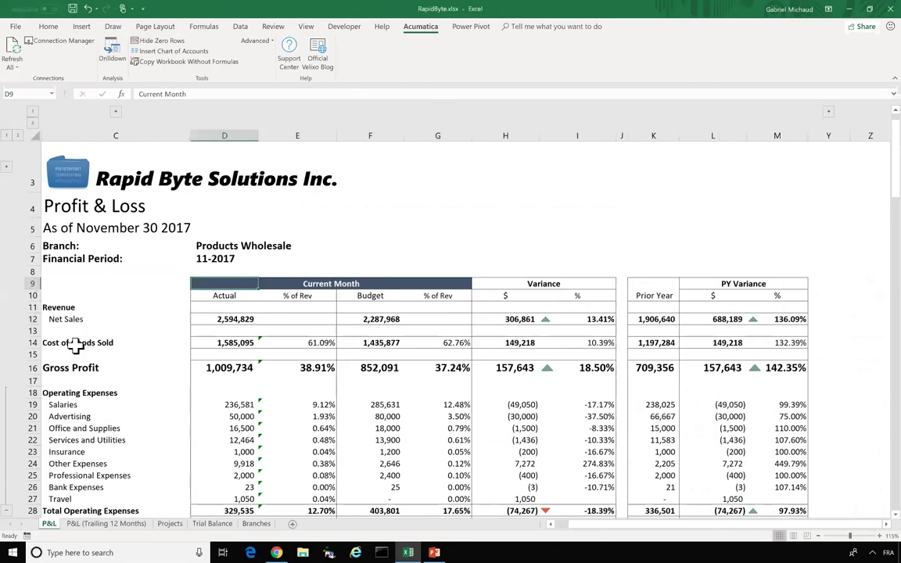
scroll(74, 374, down, 1)
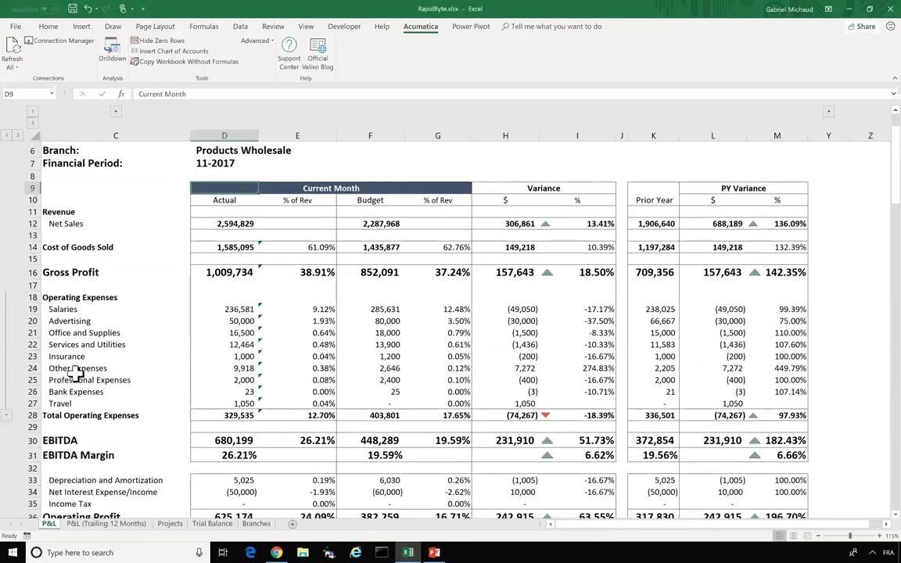
- Collapse and re-expand operating expense rows, inspect variance % formulas, and open P&L (Trailing 12 Months)
click(7, 415)
click(219, 295)
click(14, 296)
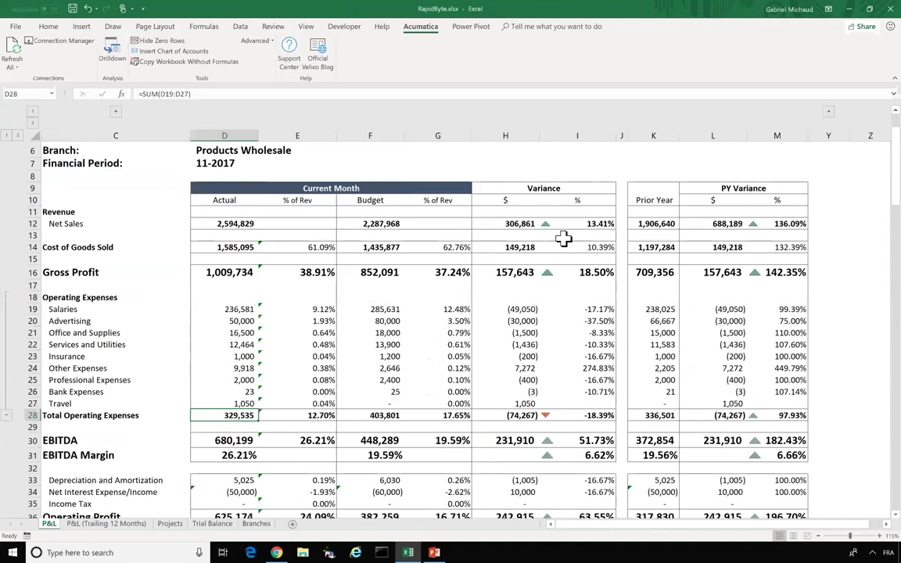
click(516, 225)
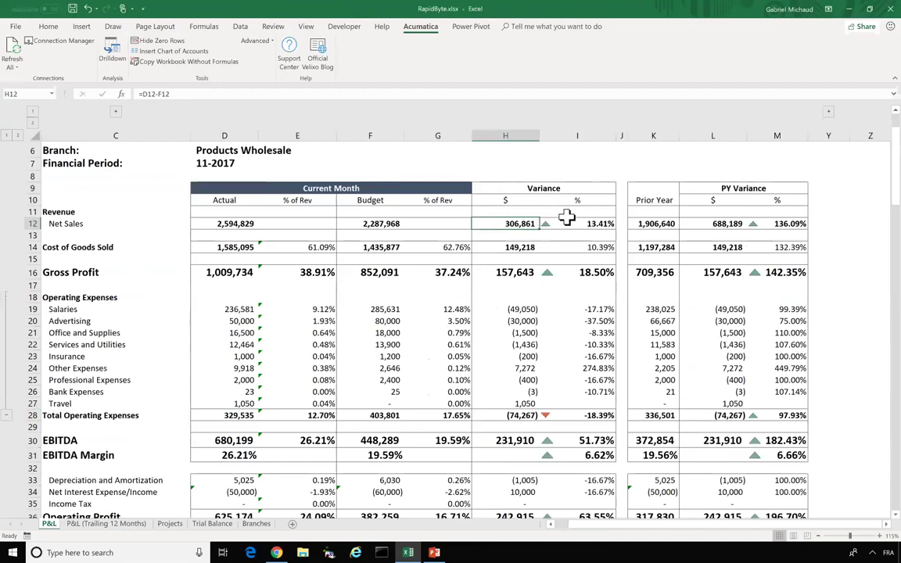
click(571, 225)
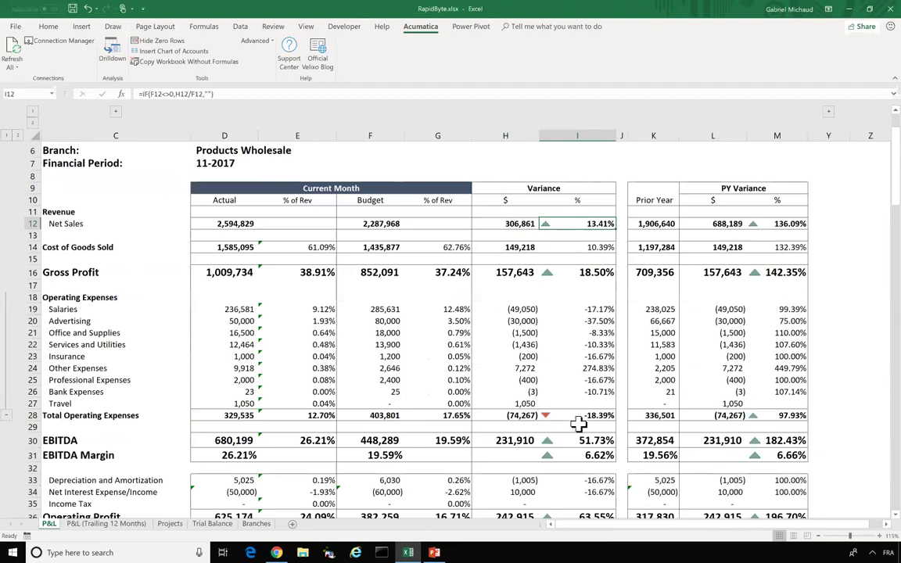
click(578, 416)
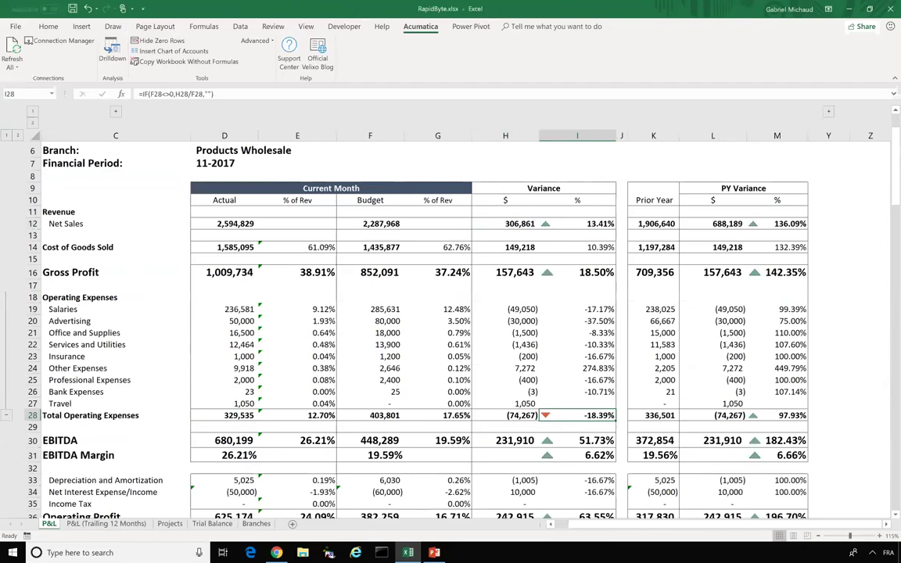
click(88, 529)
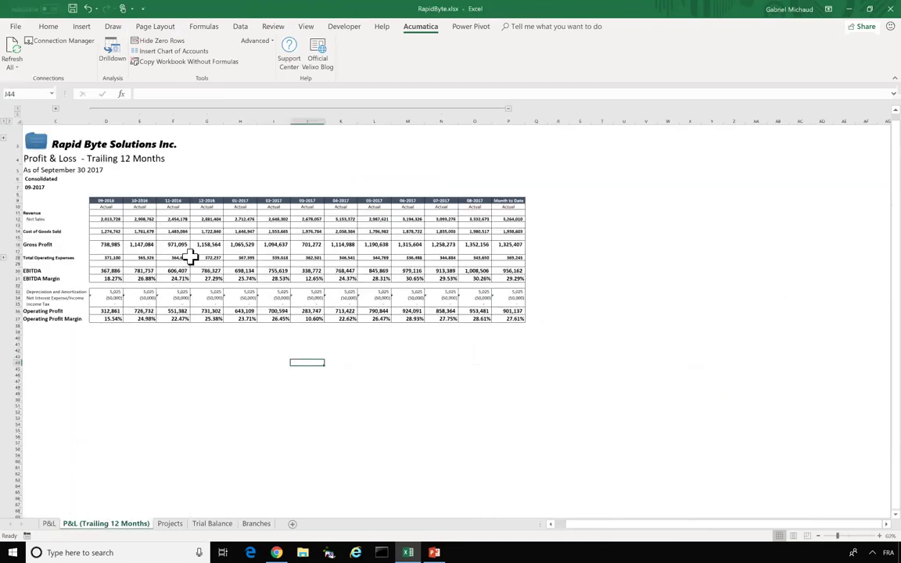
- Switch to the Projects sheet and bring its top rows from A1 into view
click(170, 524)
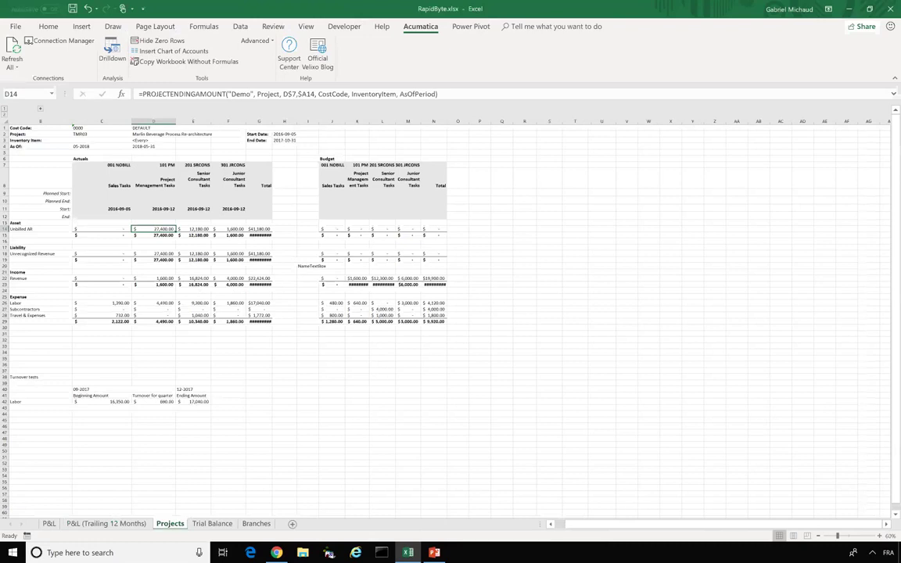
scroll(790, 483, up, 3)
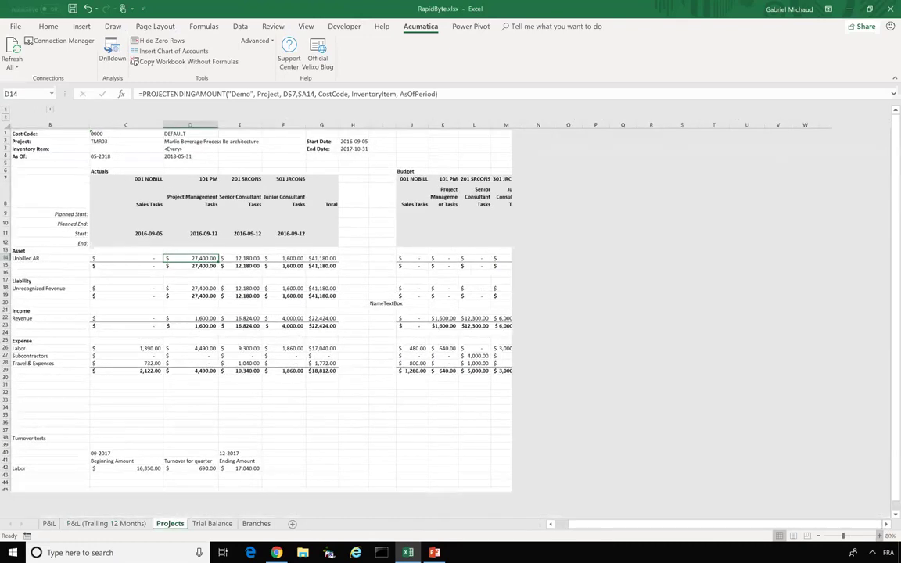
click(551, 524)
click(551, 525)
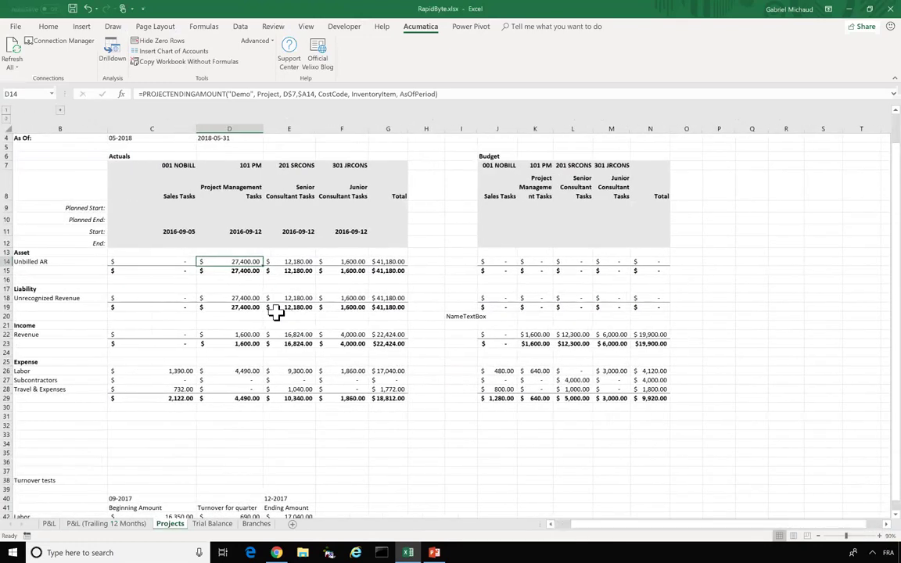
scroll(276, 312, up, 1)
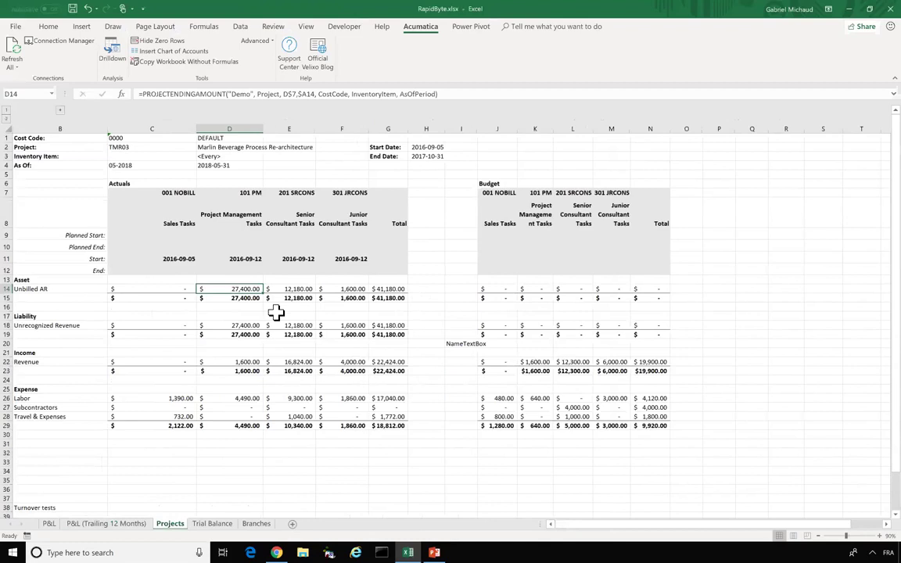
- Open the D14 PROJECTENDINGAMOUNT formula, view its CostCode argument help, and confirm it unchanged
double_click(237, 288)
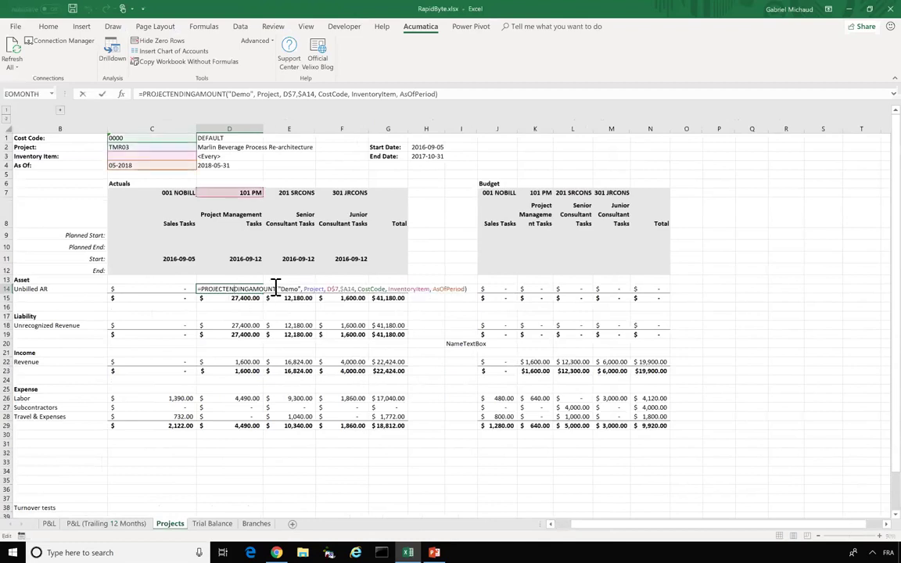
click(371, 288)
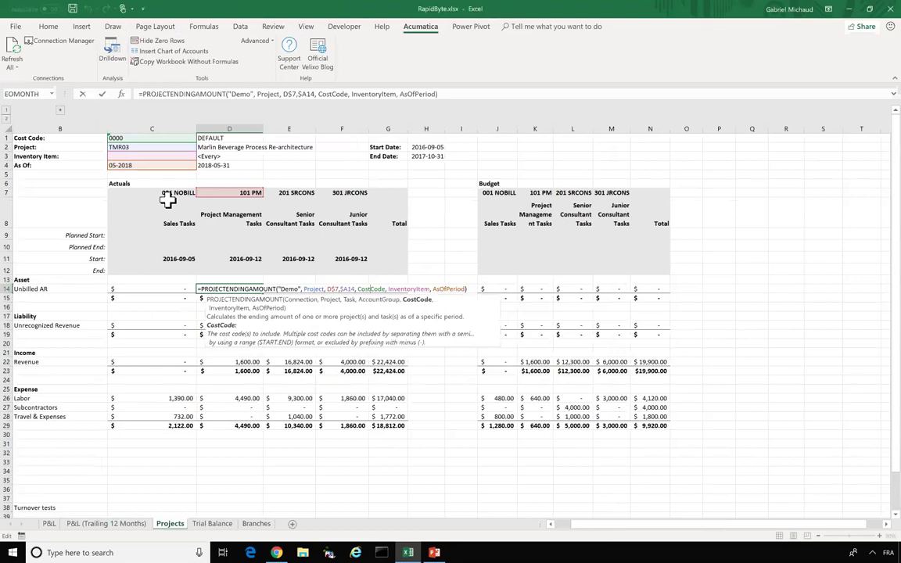
key(ctrl+Return)
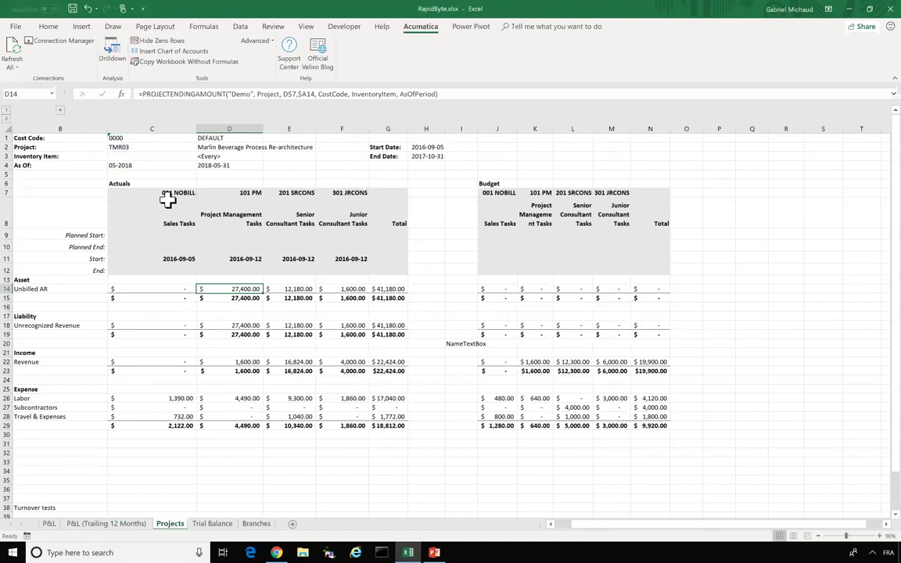
- Try changing the Project parameter to TMR01, then undo it back to TMR03
click(141, 139)
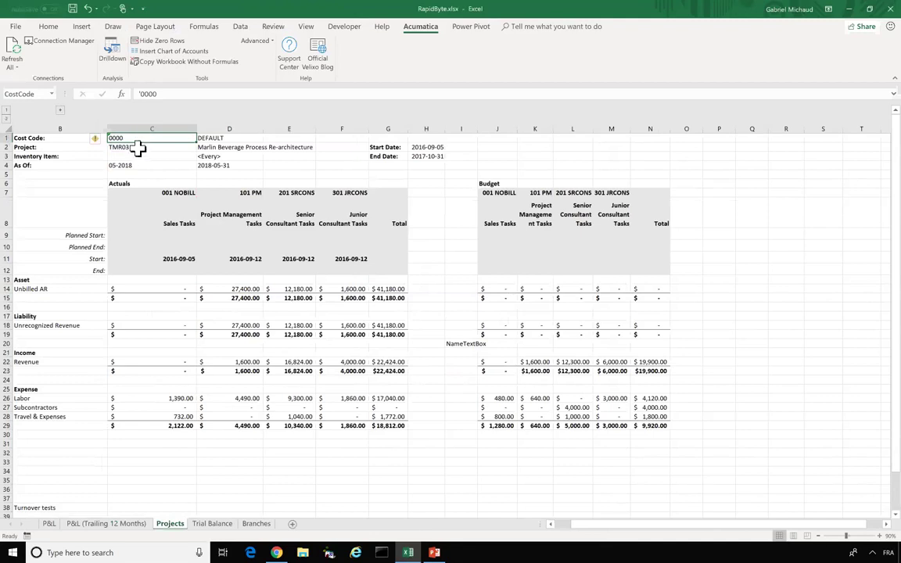
double_click(142, 147)
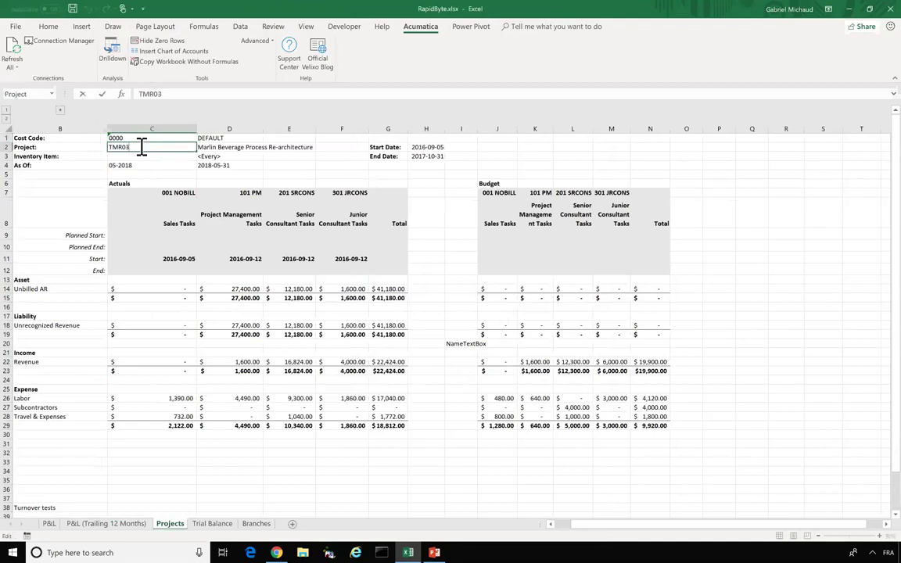
key(BackSpace)
text(1)
key(Return)
key(ctrl+z)
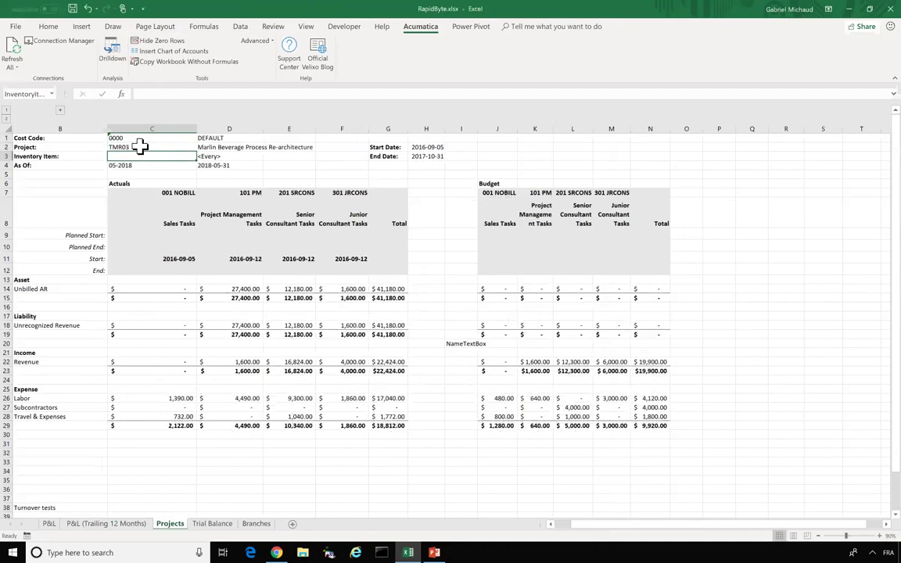
- Set the As Of period to 12-2018, check the Unbilled AR formula, and open Trial Balance
double_click(118, 166)
text(12)
key(Return)
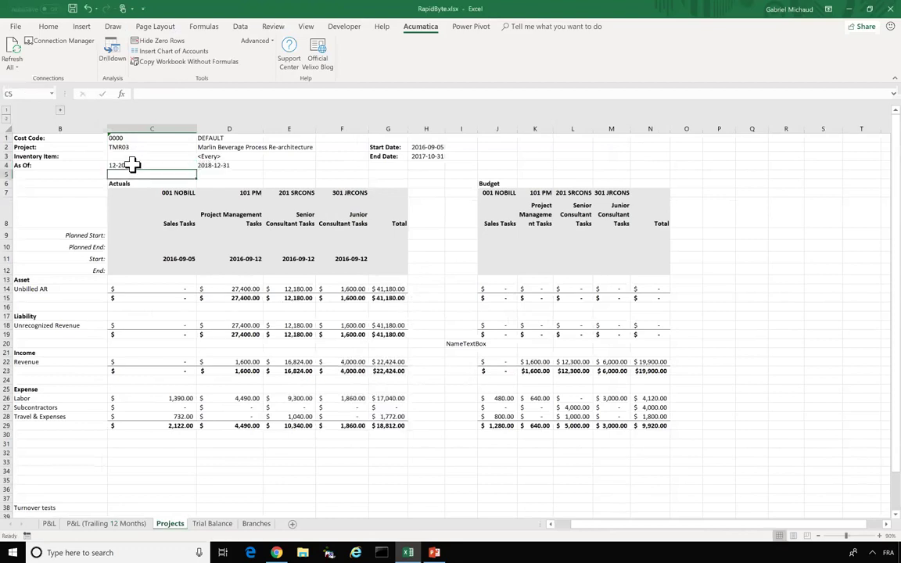
click(229, 289)
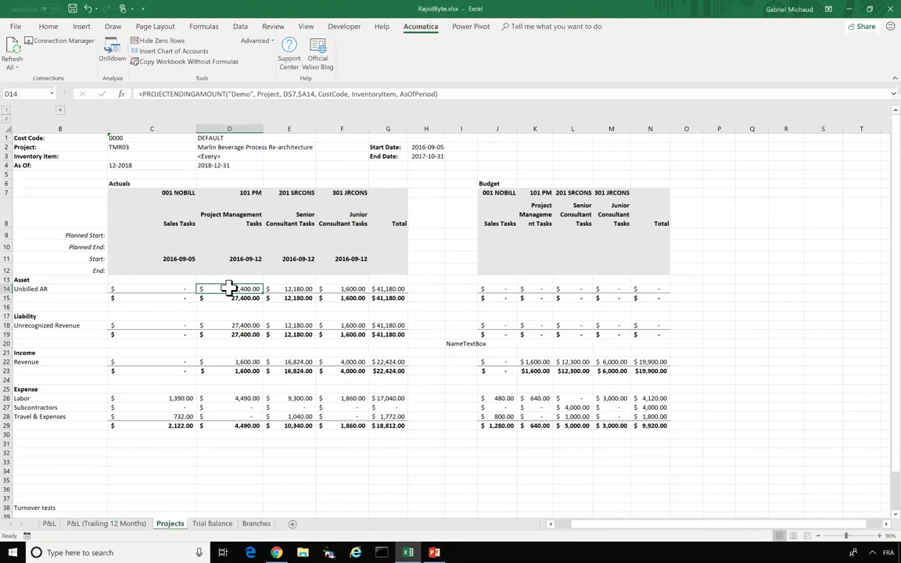
click(539, 281)
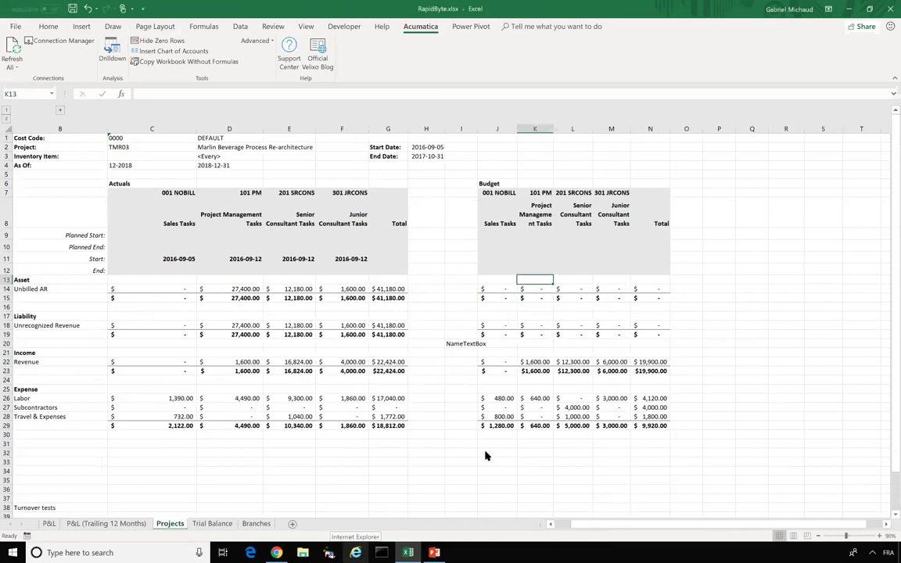
click(212, 523)
- Scroll to row 75 and select F75, the Sales Revenue 40000 ending balance of 12,620,184.39
scroll(187, 347, up, 4)
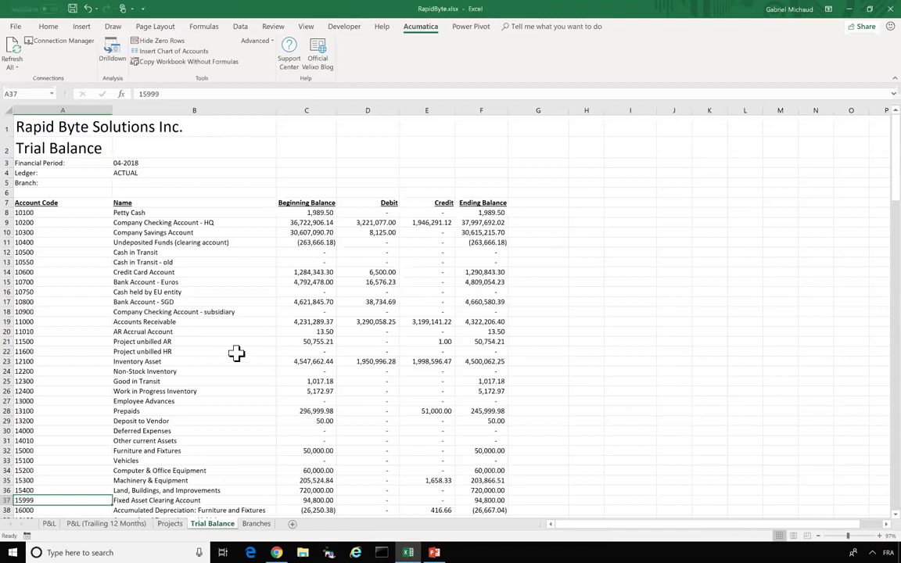
scroll(236, 354, down, 13)
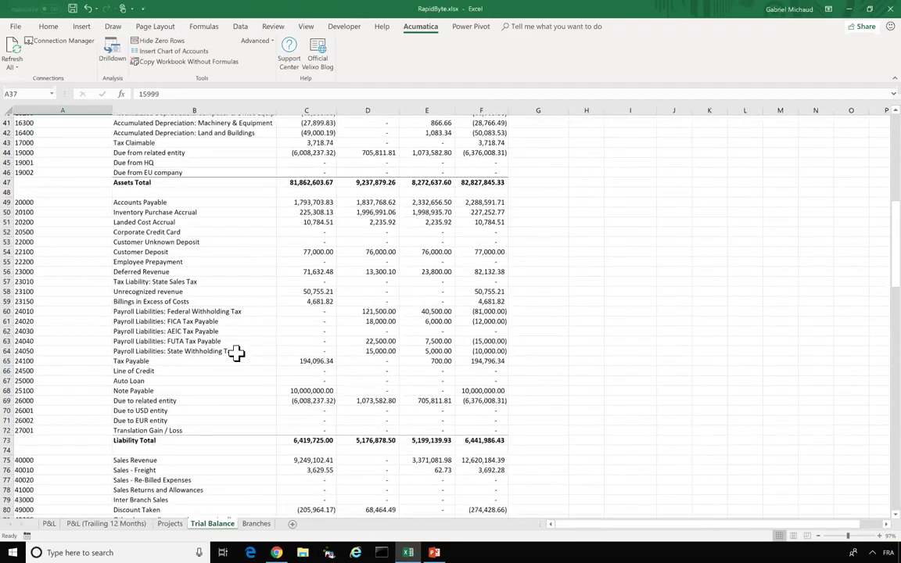
scroll(236, 354, down, 4)
click(43, 348)
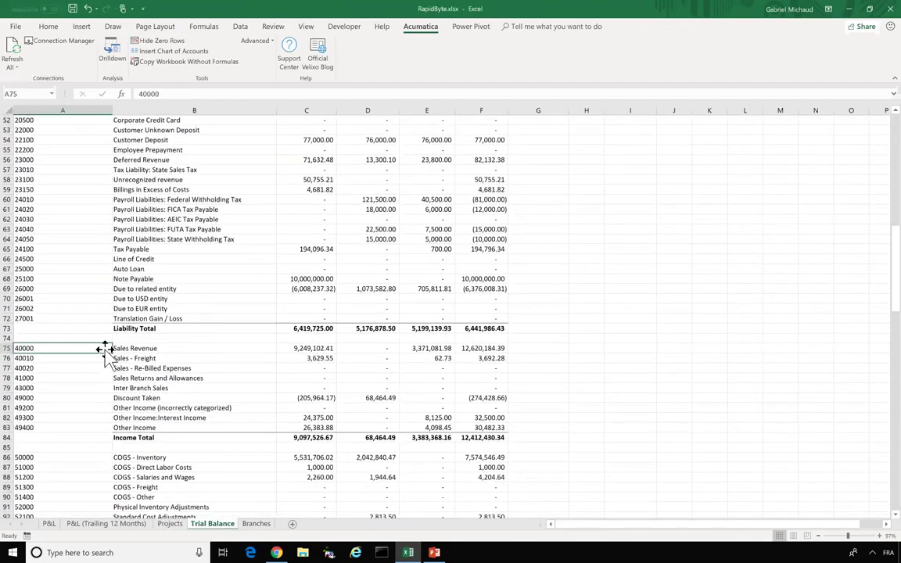
click(479, 350)
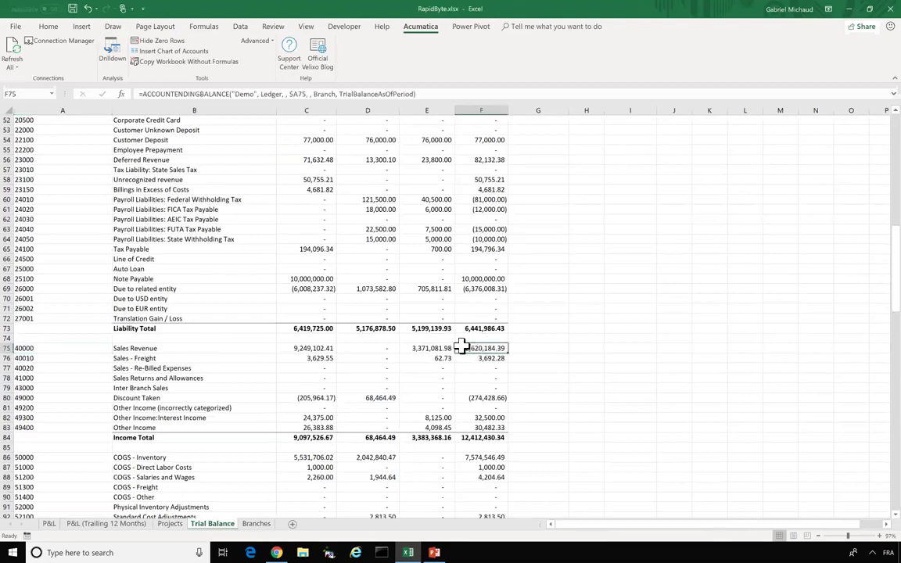
- Drill F75 down to Acumatica, review Account–Branch columns, and open the ELE000 SERVEAST transactions
right_click(463, 348)
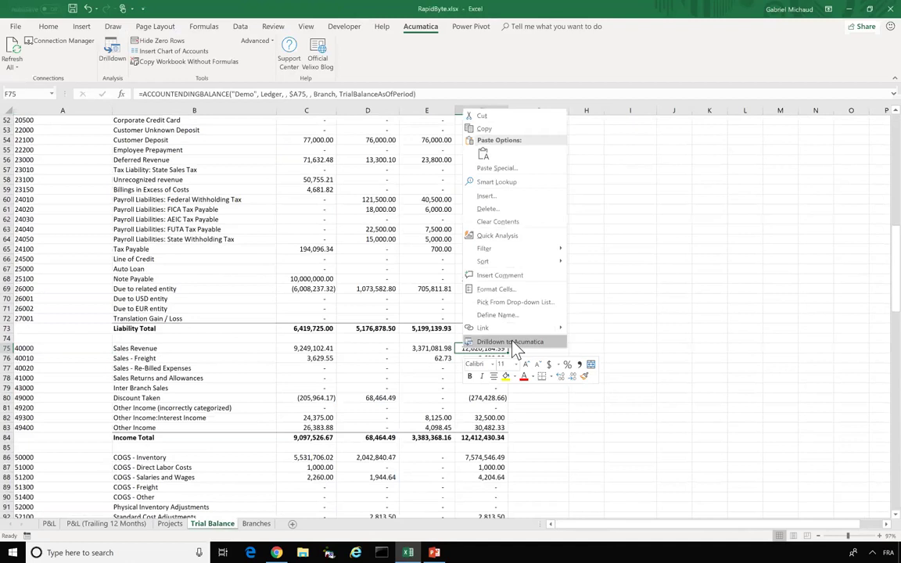
click(516, 344)
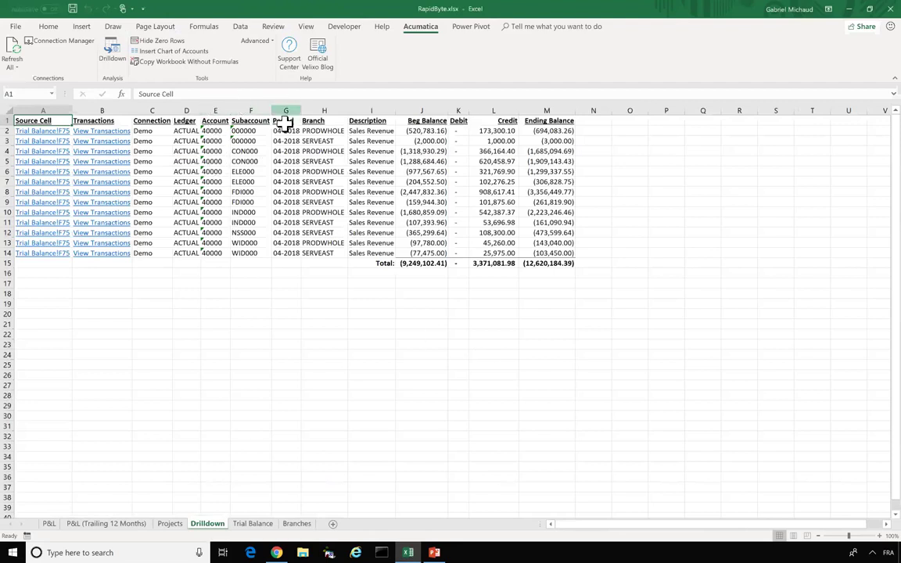
click(211, 100)
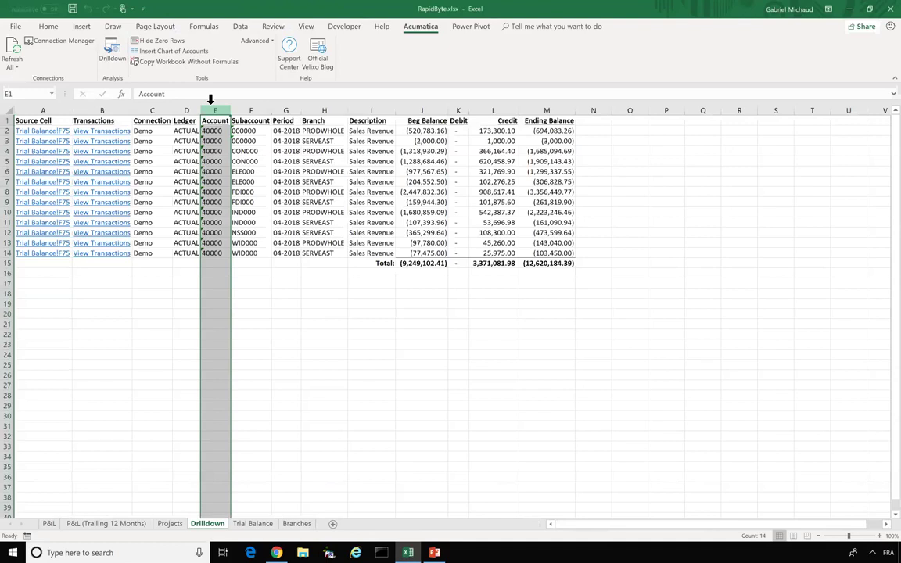
click(261, 103)
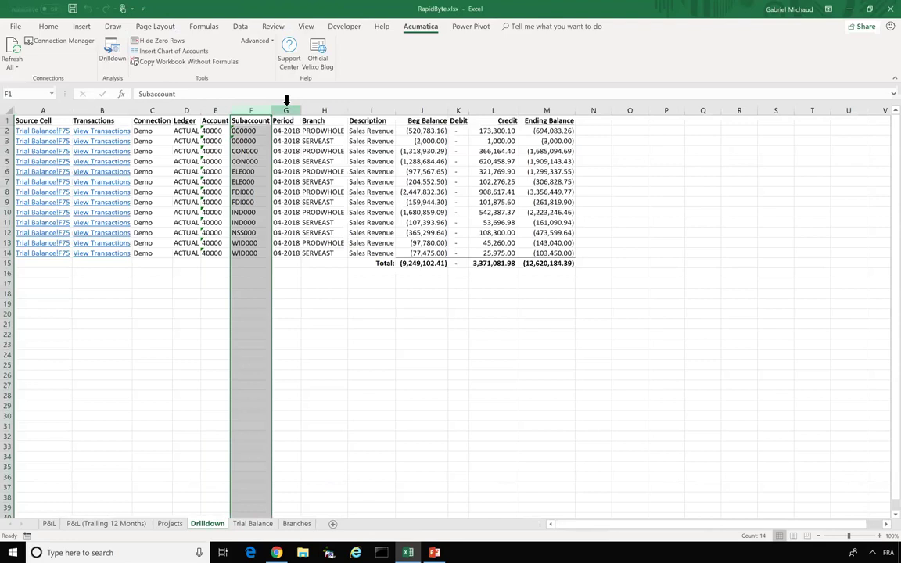
click(286, 104)
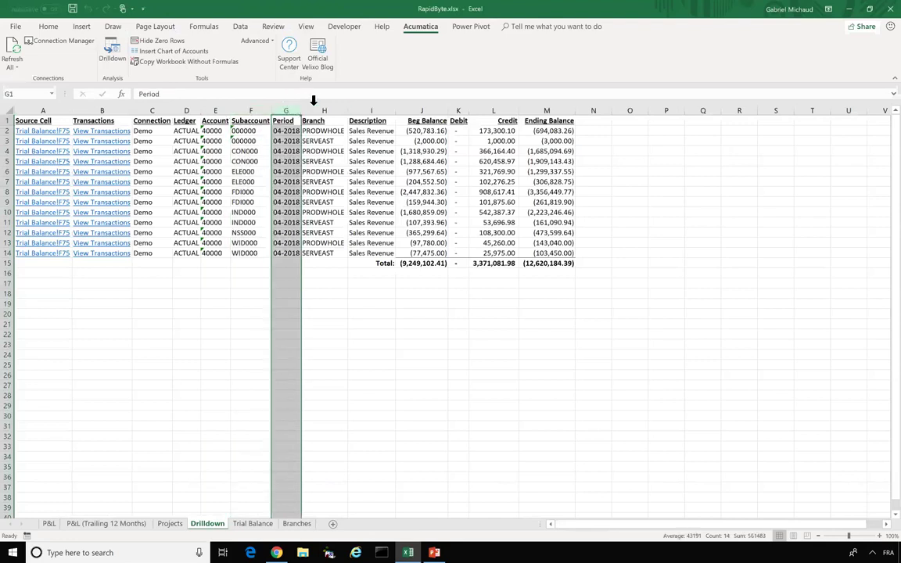
click(318, 103)
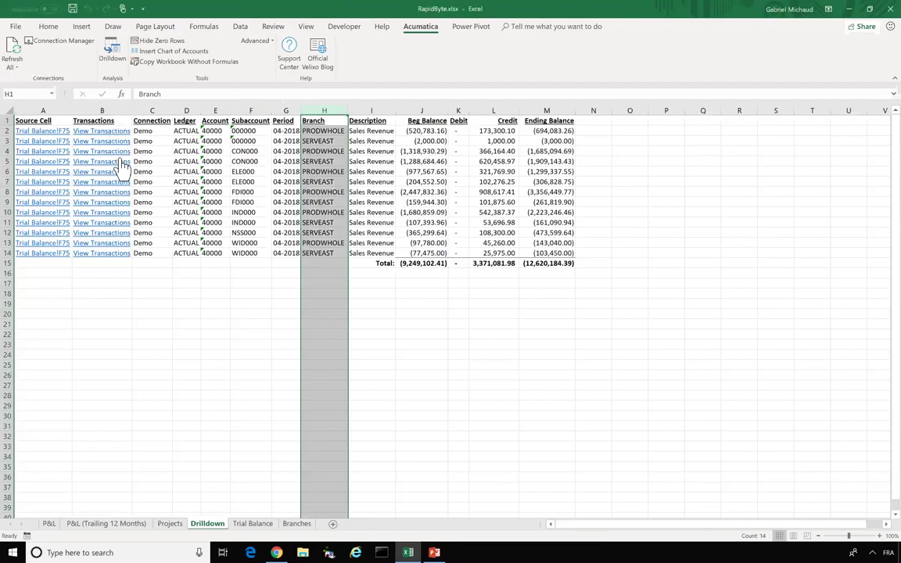
click(121, 191)
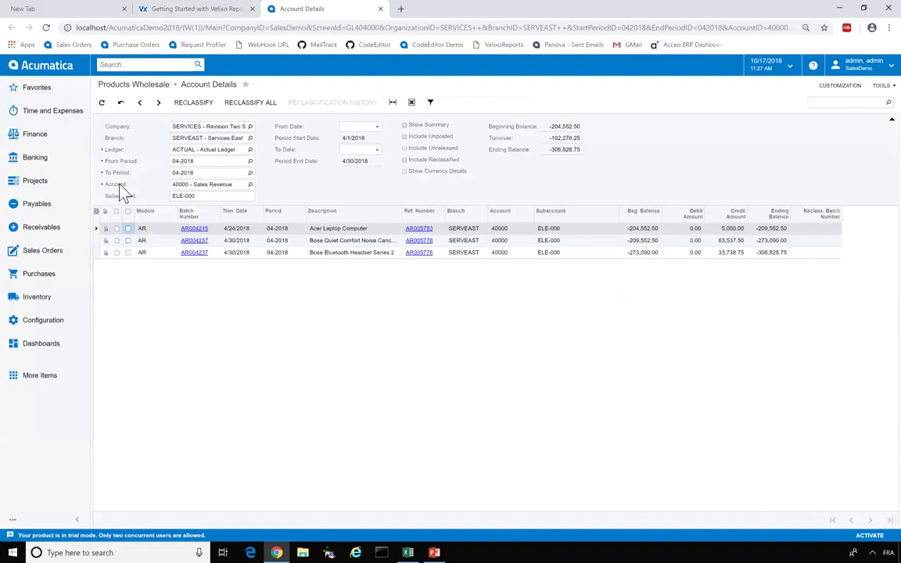
click(421, 230)
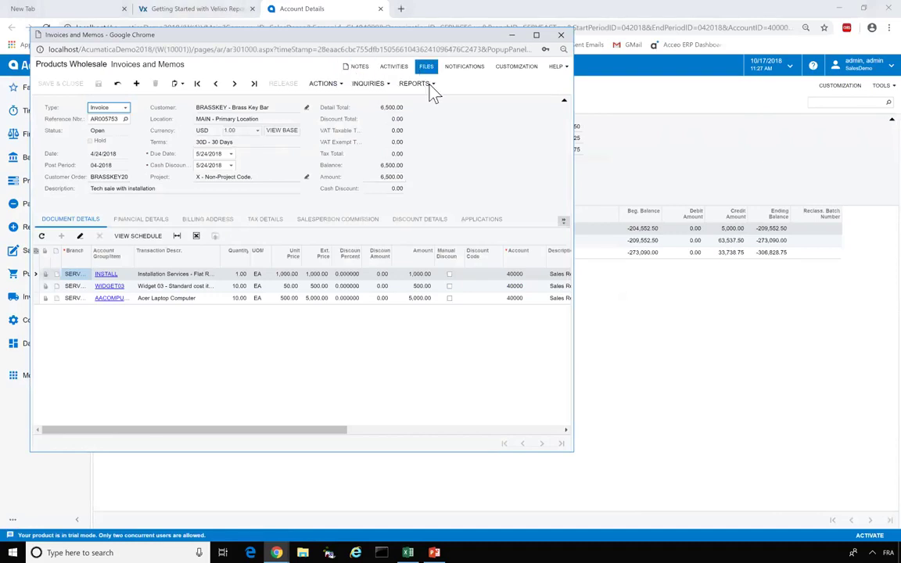
click(146, 219)
click(210, 220)
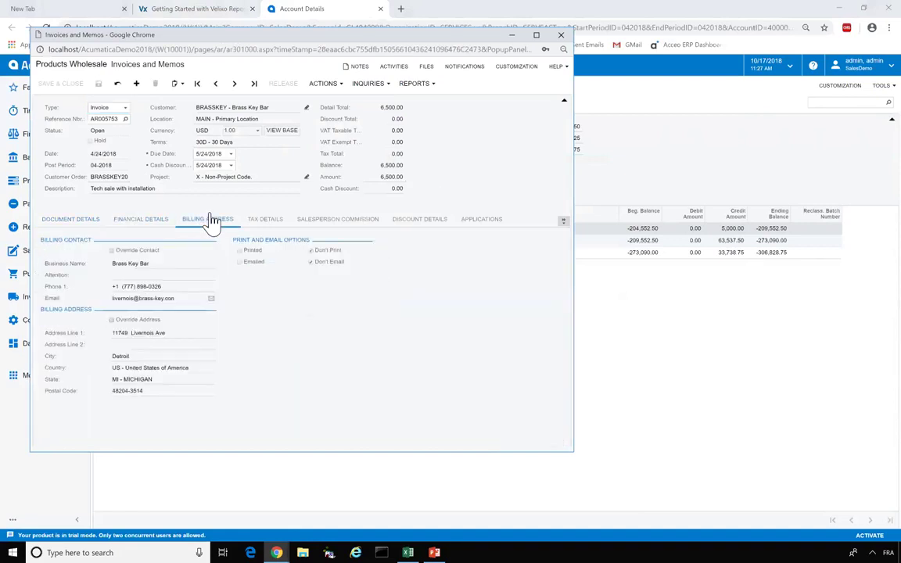
click(561, 34)
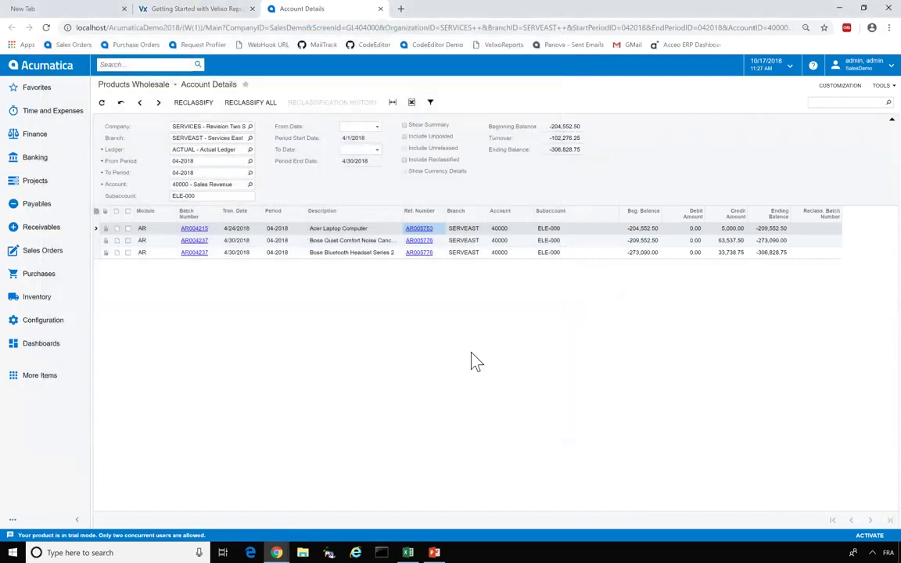
key(alt+Tab)
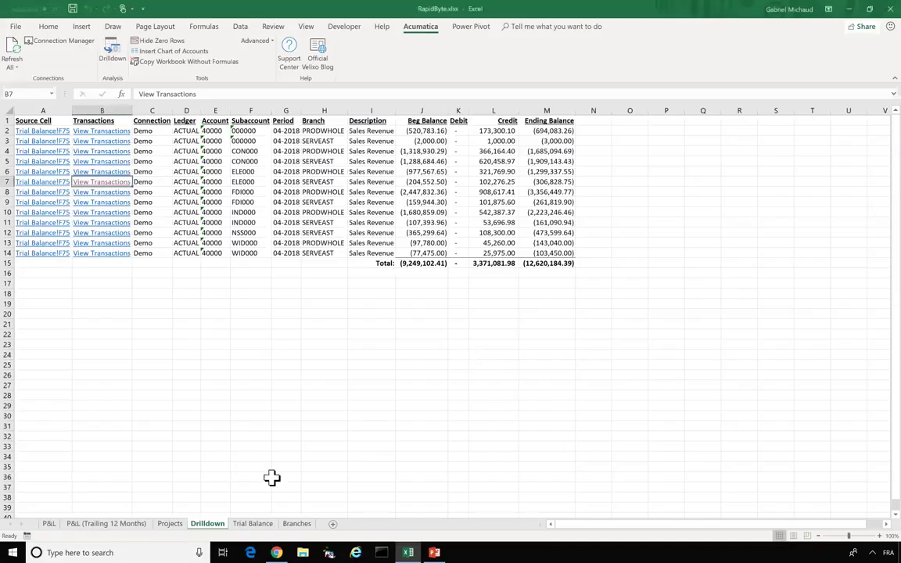
- Delete the Drilldown sheet, returning to the Trial Balance's Sales Revenue balance in F75
right_click(213, 523)
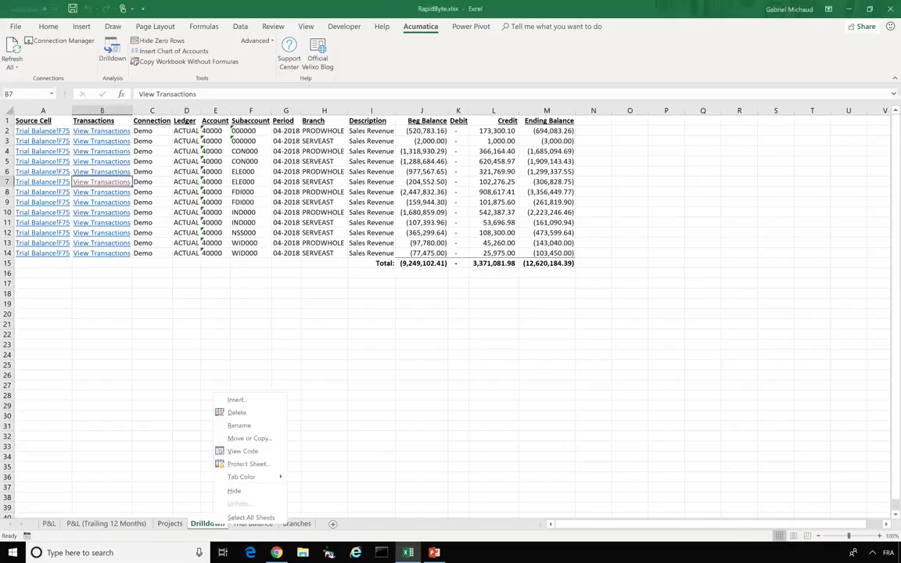
click(239, 413)
key(Return)
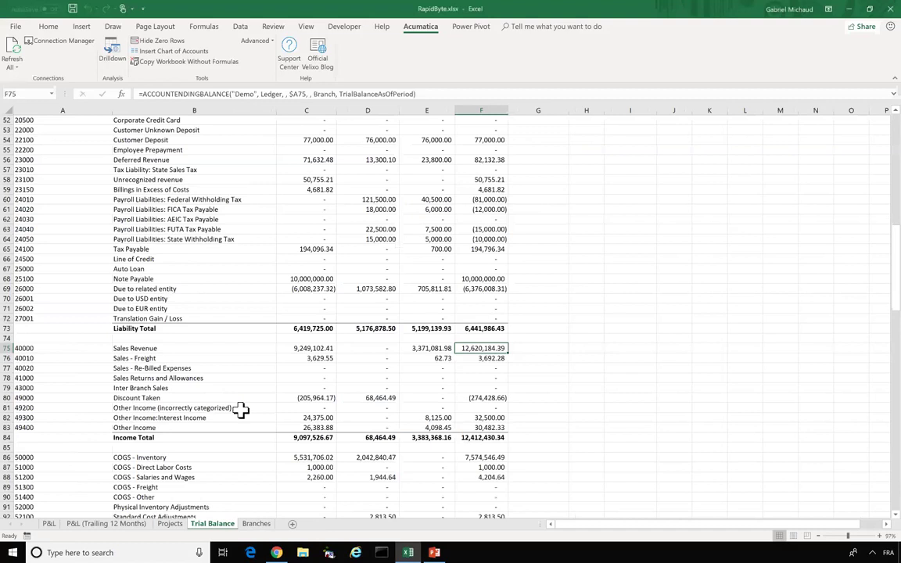
scroll(378, 338, down, 1)
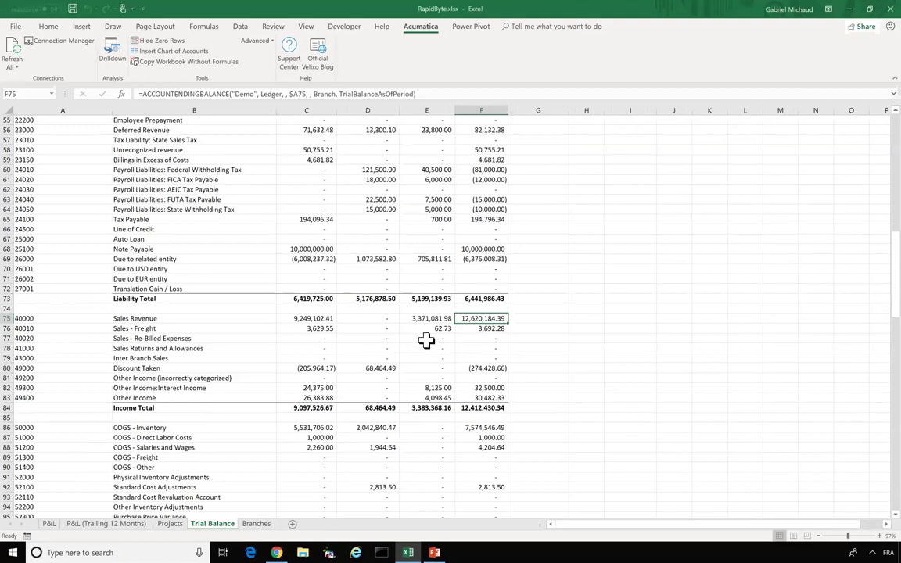
right_click(479, 325)
key(Escape)
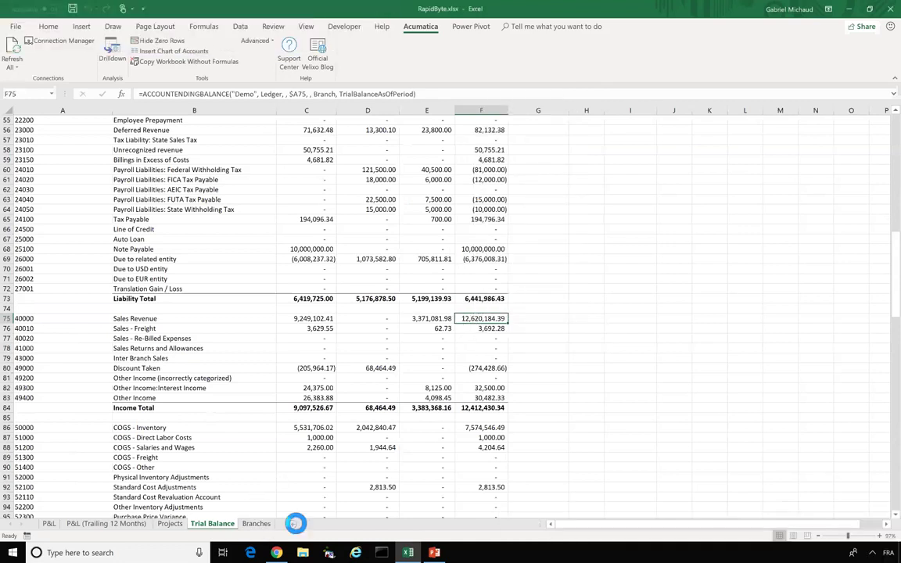
- Add a new sheet and enter the title 'Commission Calculation' in A1
click(295, 524)
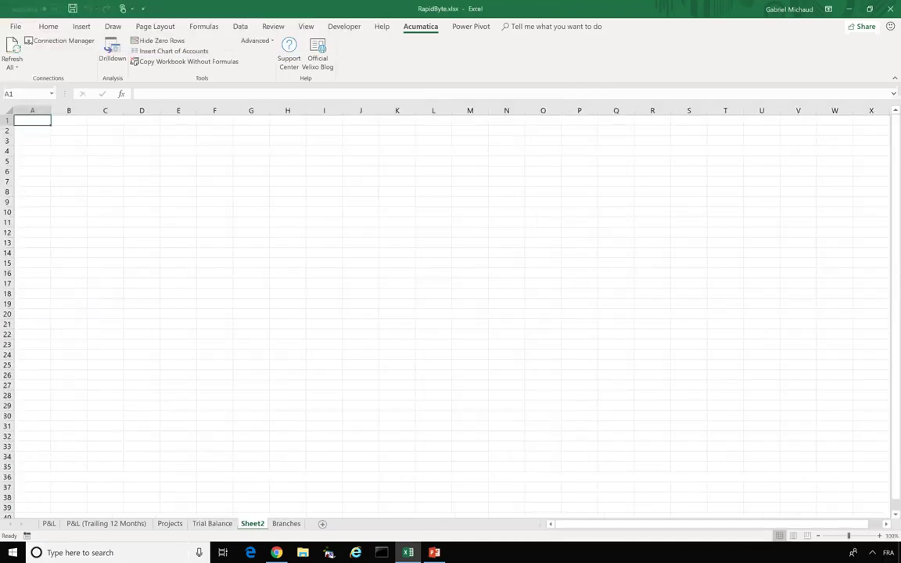
text(Roy)
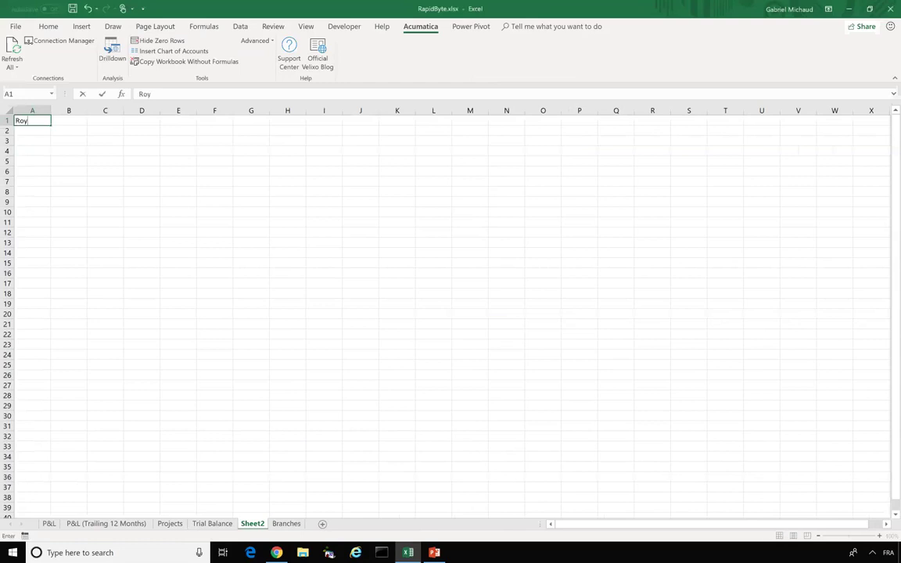
key(Return)
key(Return)
text(C)
key(Up)
key(Down)
key(Up)
key(Up)
text(Commission)
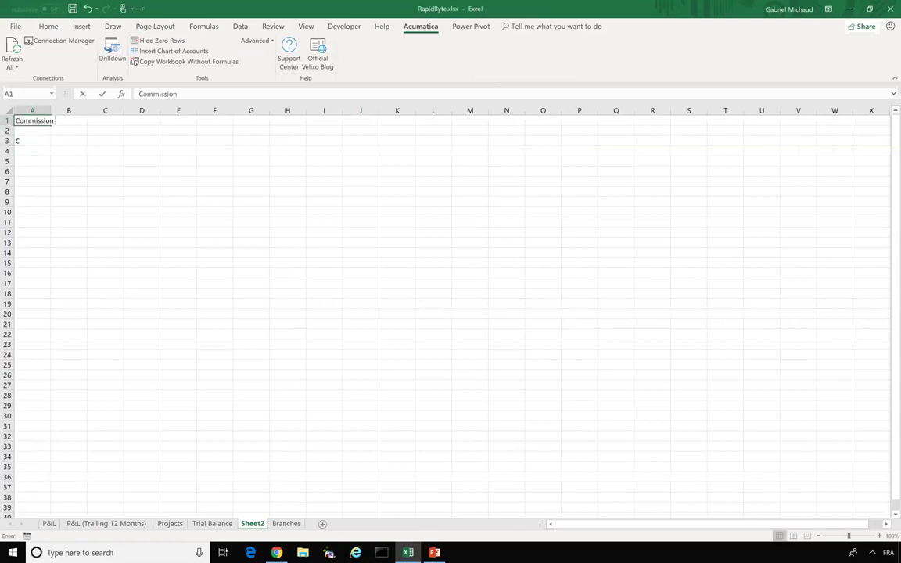
text( Calculation)
key(Return)
key(Return)
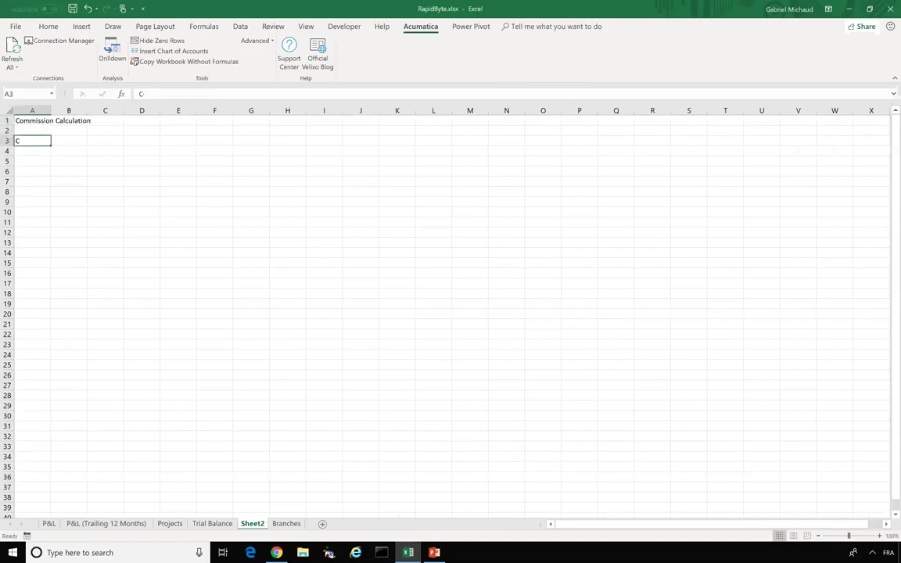
- Label A3 'Commissionable Sales:' and widen column A to fit it
click(50, 28)
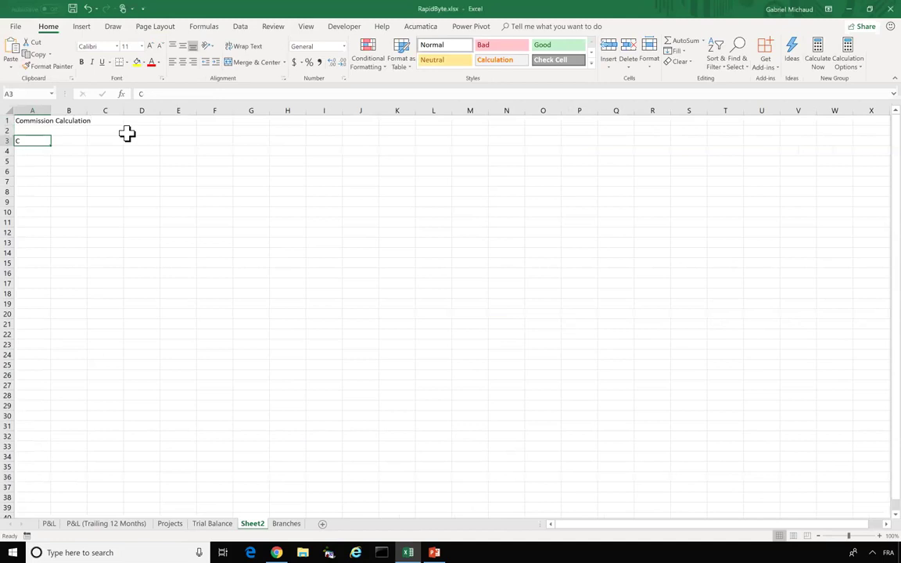
text(Commissionable)
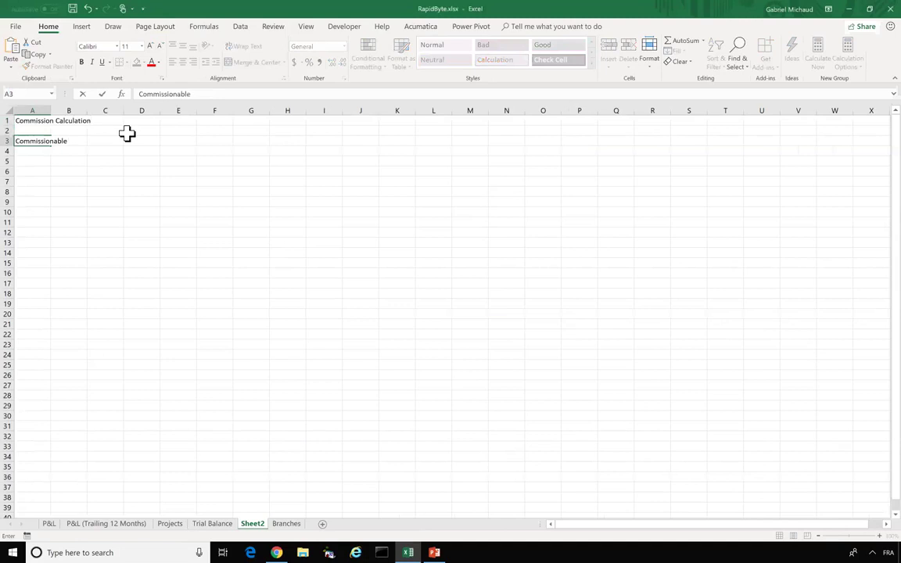
text(Sales:)
key(Tab)
drag(50, 110, 75, 110)
- Make the Commission Calculation title bold at size 20 and widen column A further
click(57, 120)
click(81, 62)
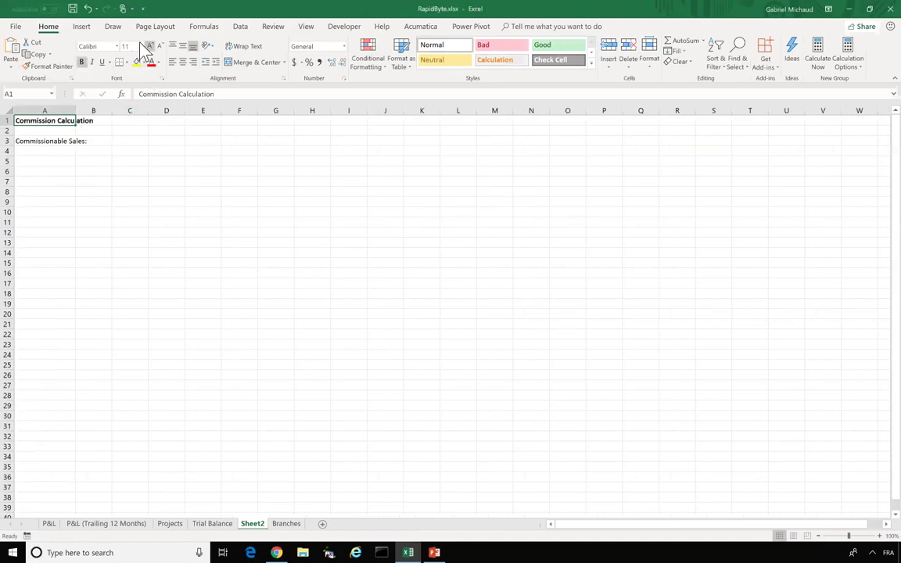
click(141, 47)
click(130, 136)
click(82, 147)
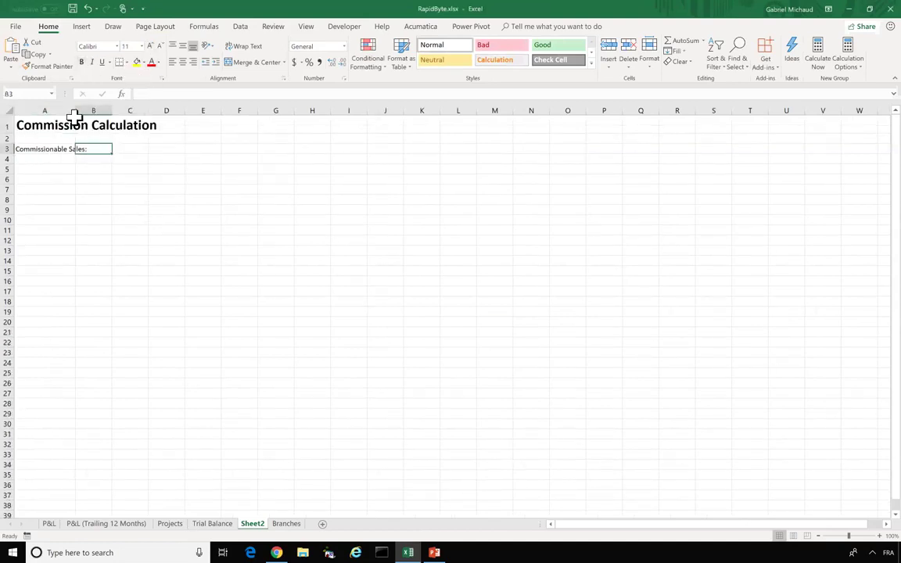
drag(75, 110, 105, 110)
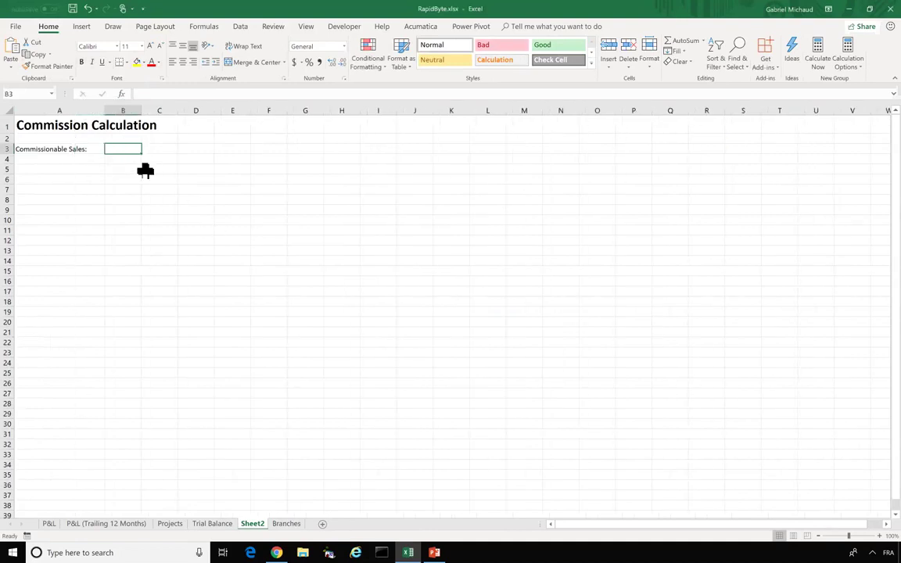
- Enter ='P&L'!D12-'P&L'!D21-'P&L'!D24-'P&L'!D26 as the commissionable sales formula
text(=)
click(50, 524)
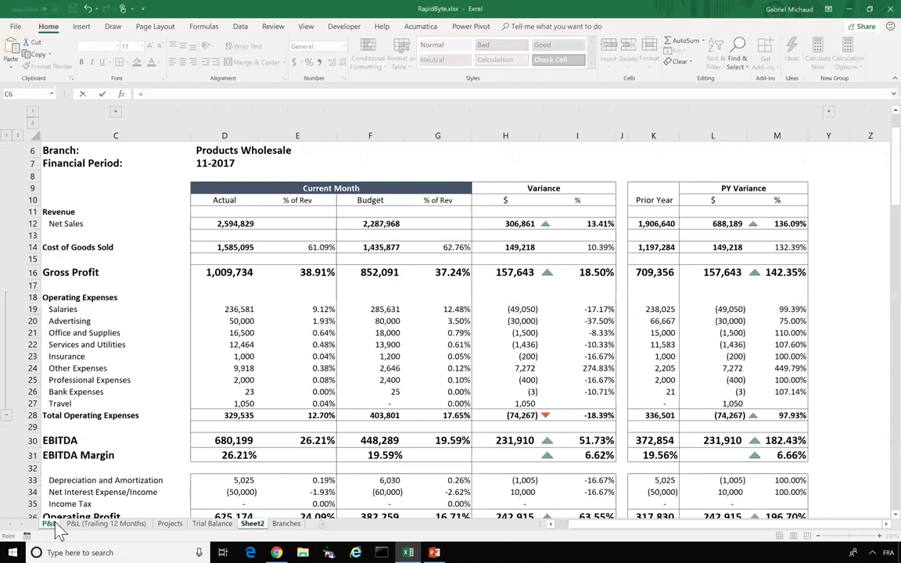
click(217, 225)
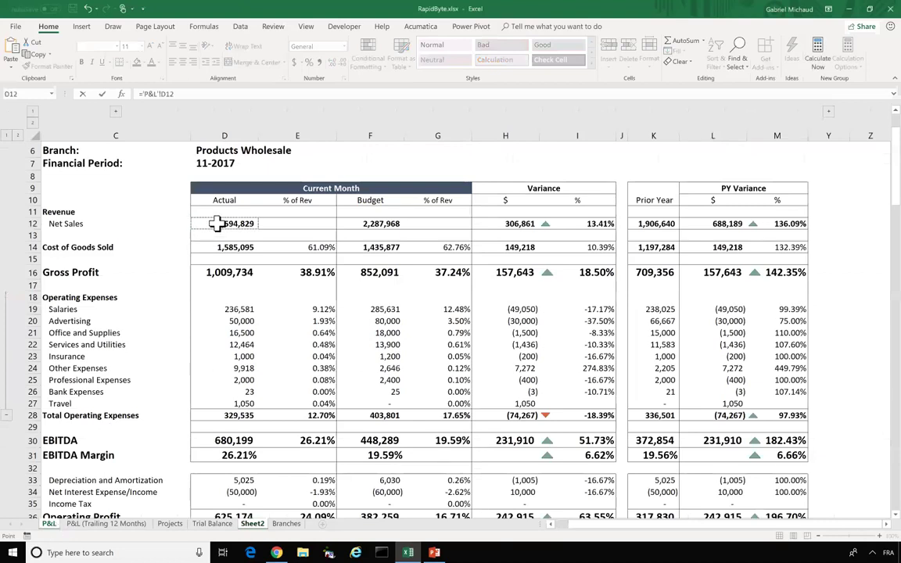
text(-)
click(235, 331)
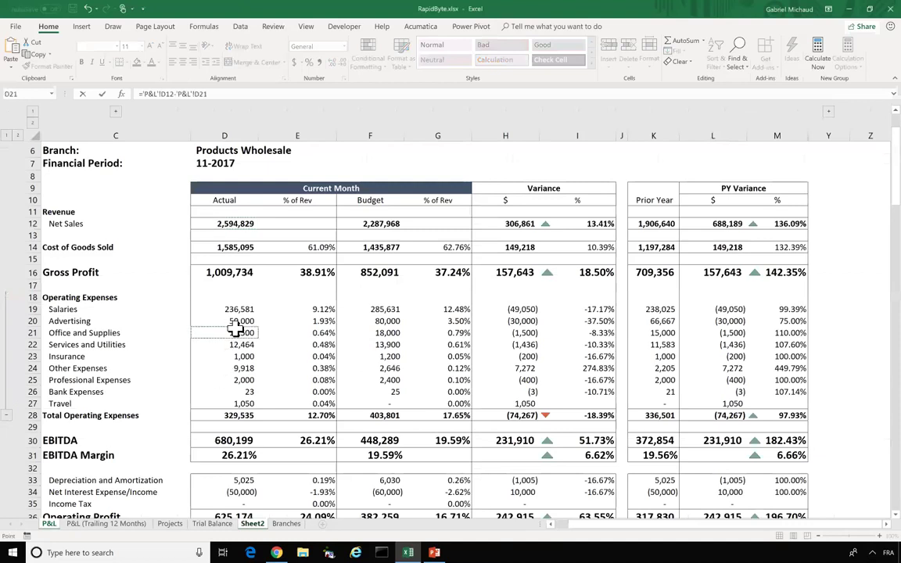
text(-)
click(235, 368)
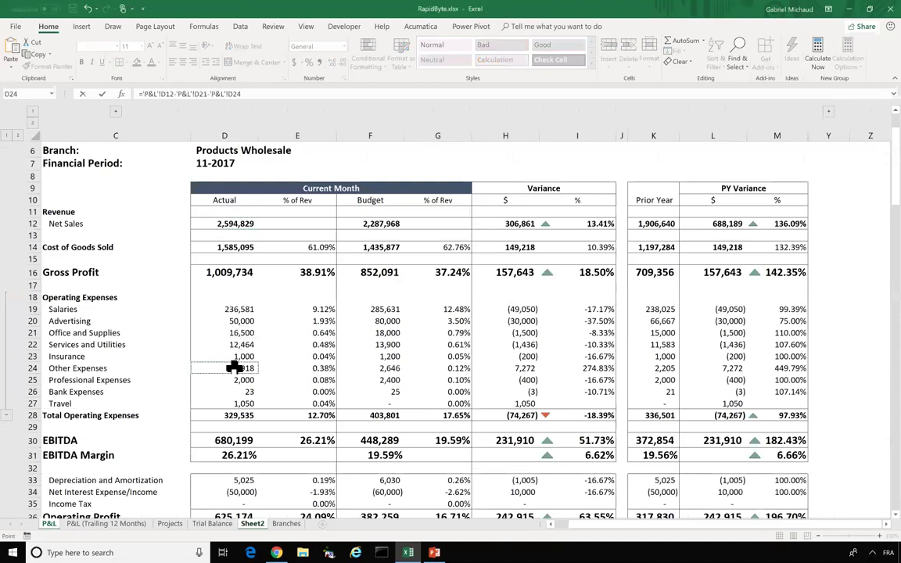
text(-)
click(229, 393)
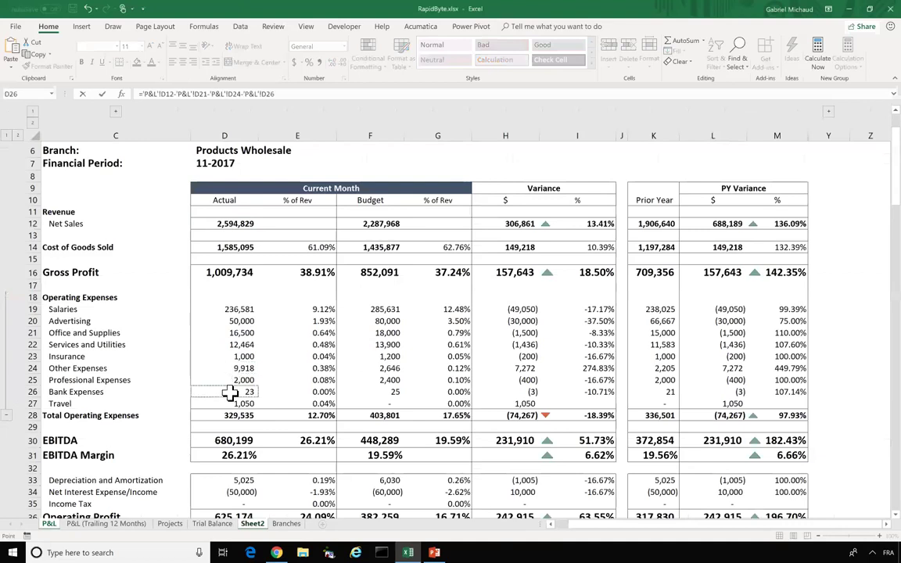
- Commit the commissionable sales formula and format B3 as Currency
key(Return)
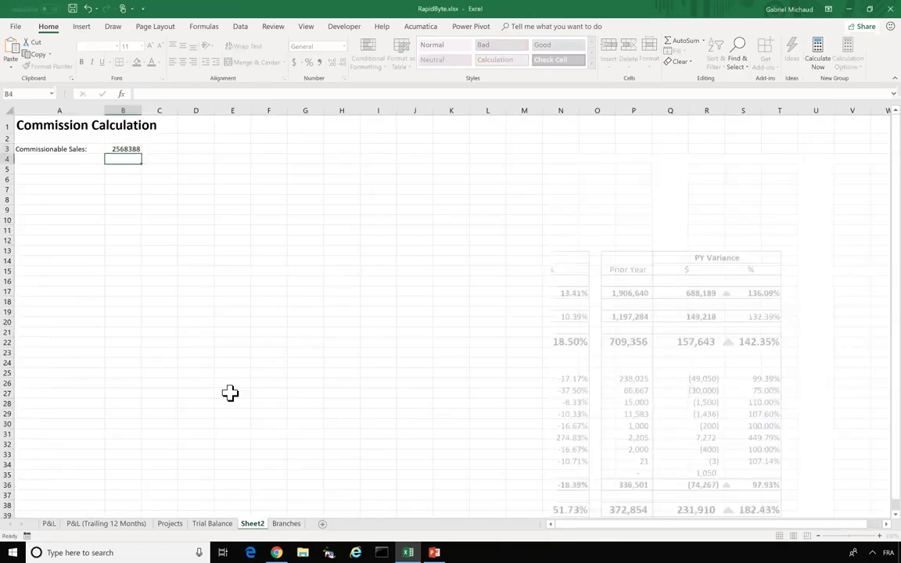
right_click(118, 147)
click(171, 326)
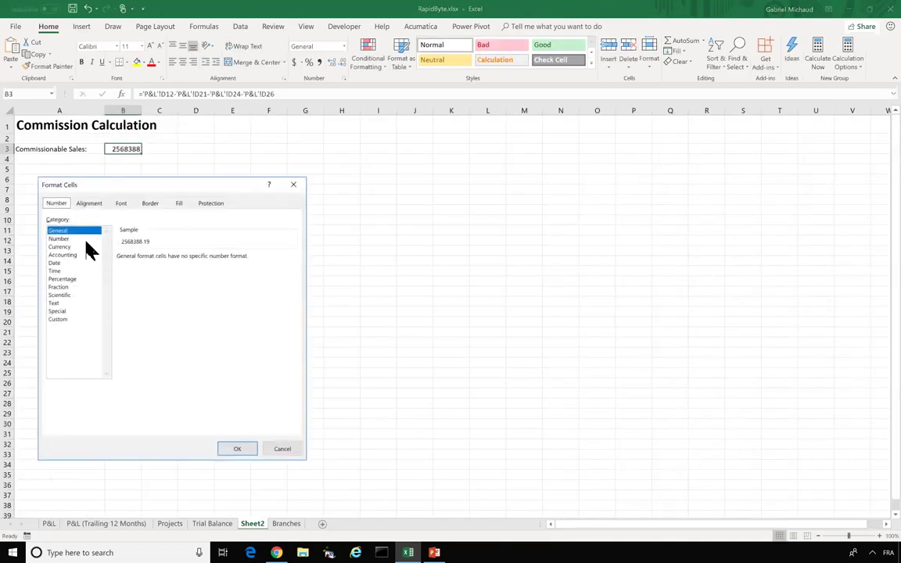
click(89, 247)
key(Return)
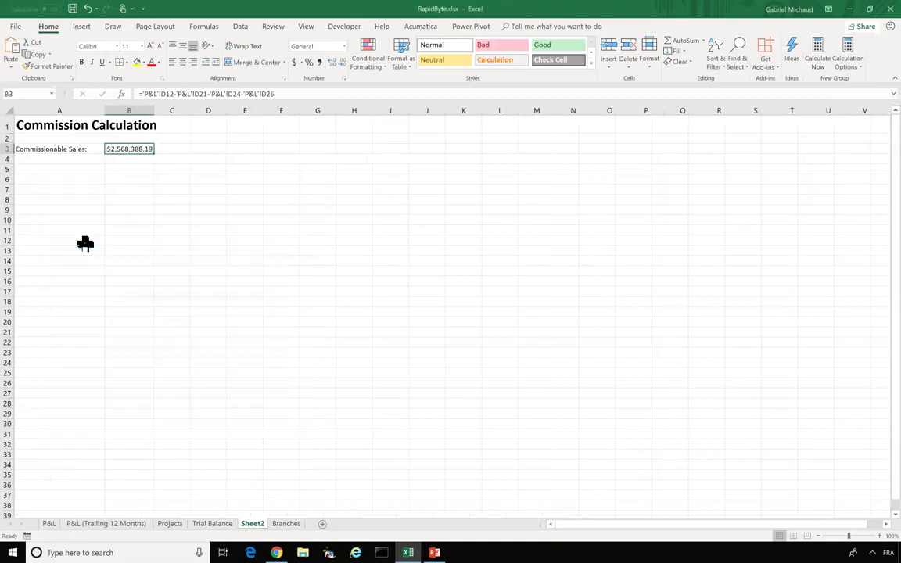
- Add the 'Commission Rate:' label in A4 with 5% in B4
click(87, 159)
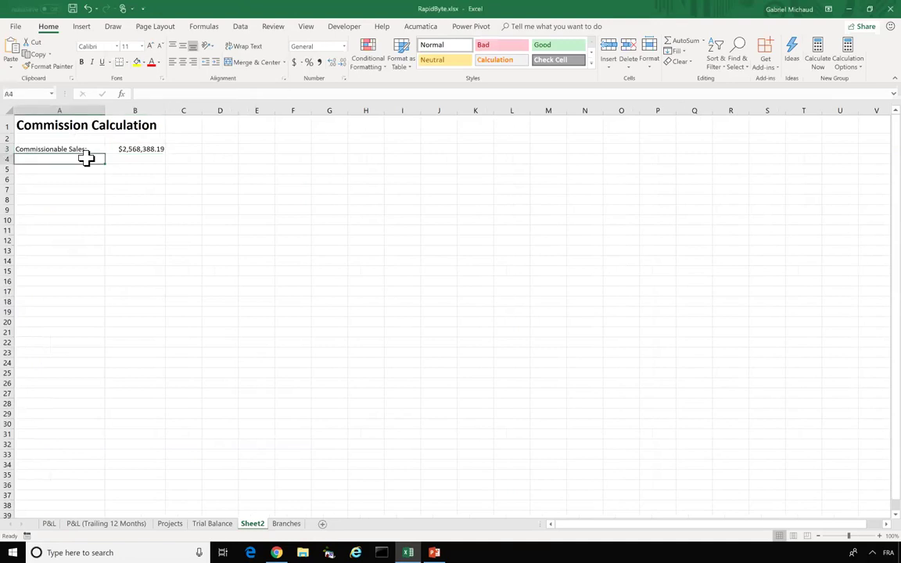
text(Commission Rate:)
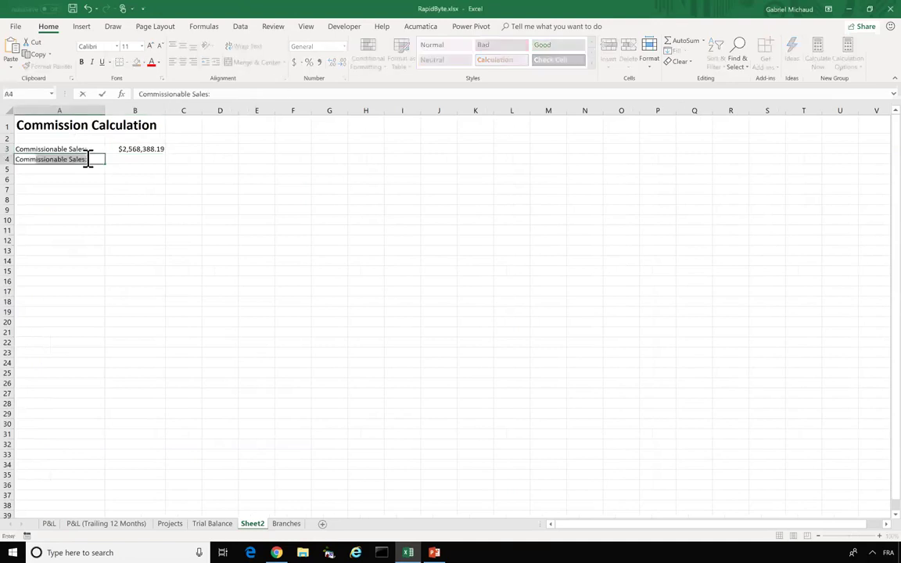
key(Tab)
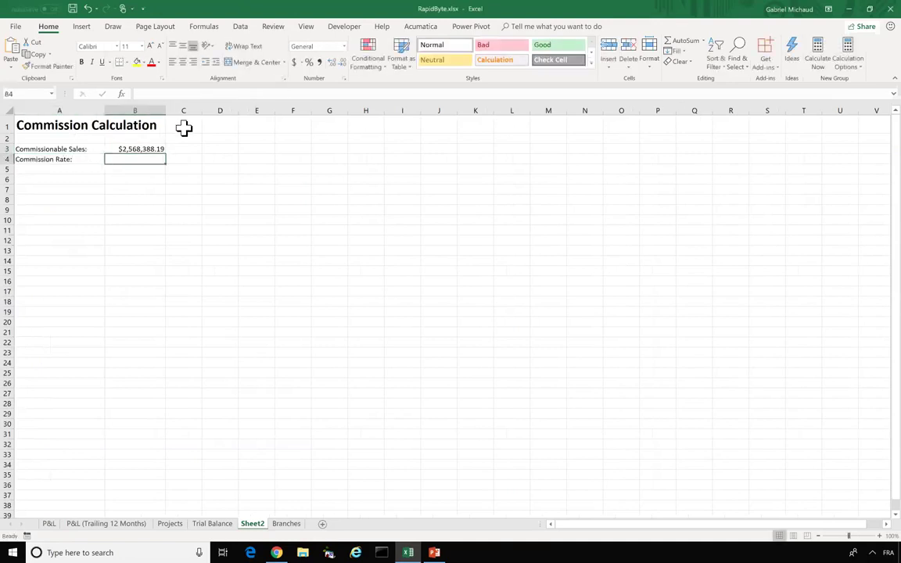
text(5%)
key(Return)
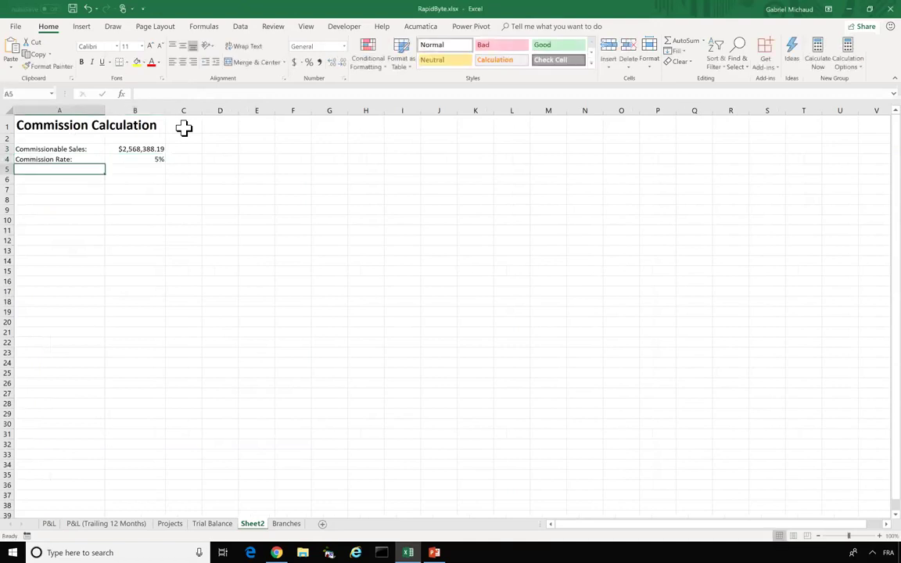
- Add 'Total commission:' in A5 with =B3*B4 in B5, giving $128,419.41
text(Total commission:)
key(Tab)
text(=)
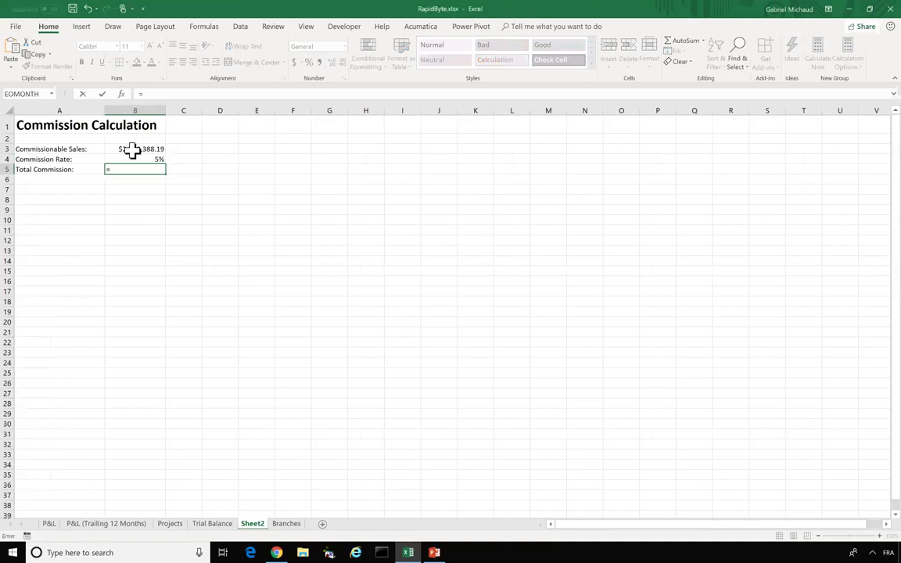
click(134, 149)
text(*)
click(123, 159)
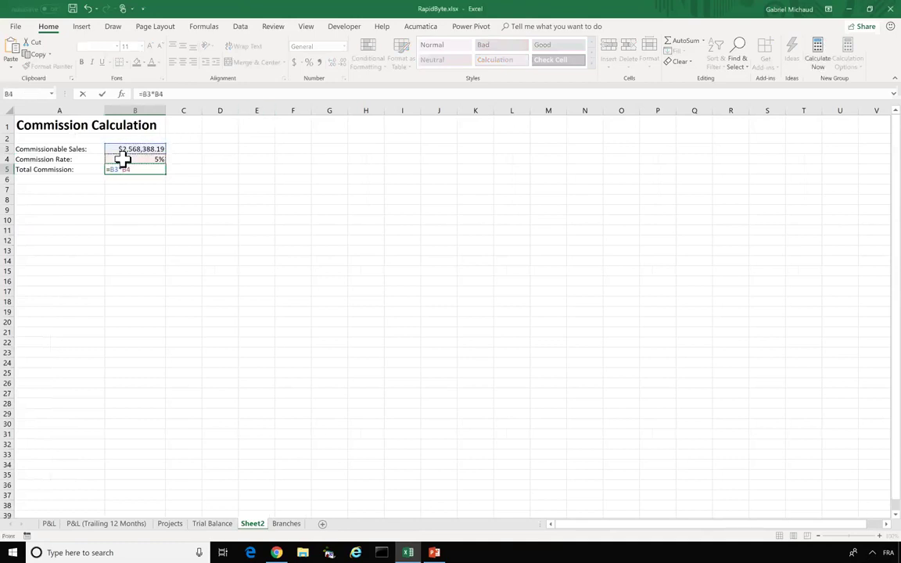
key(Return)
click(133, 169)
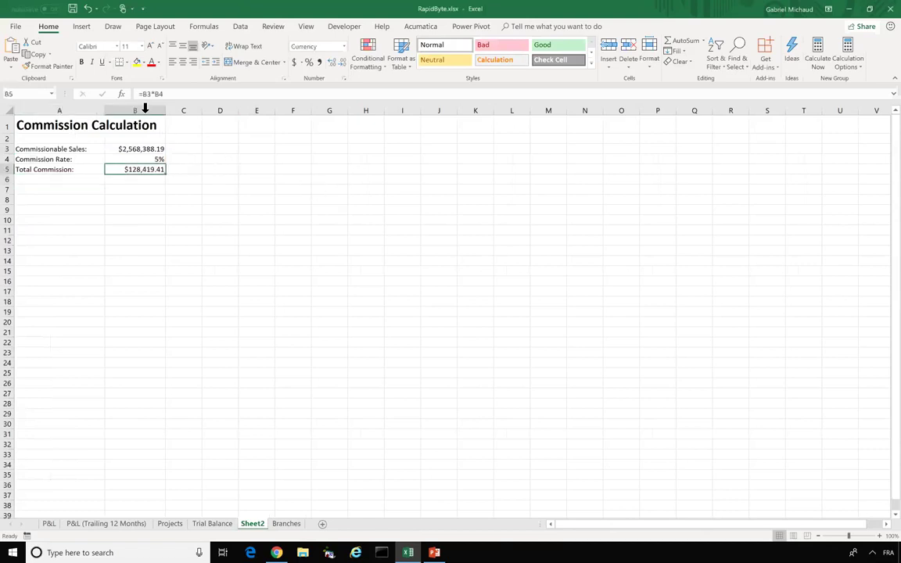
- Inspect B5's =B3*B4 references, then drill Total Commission down to its Acumatica GL accounts
drag(139, 95, 171, 95)
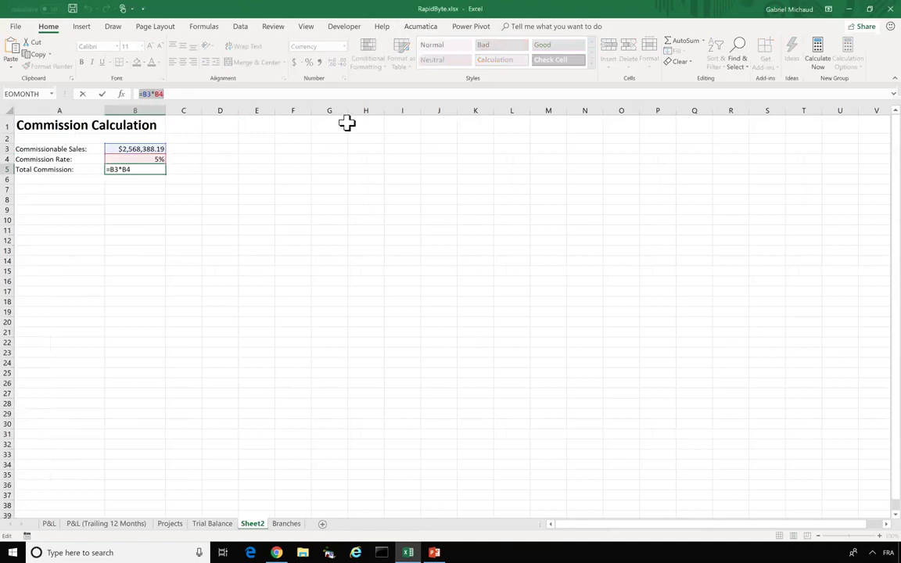
key(Escape)
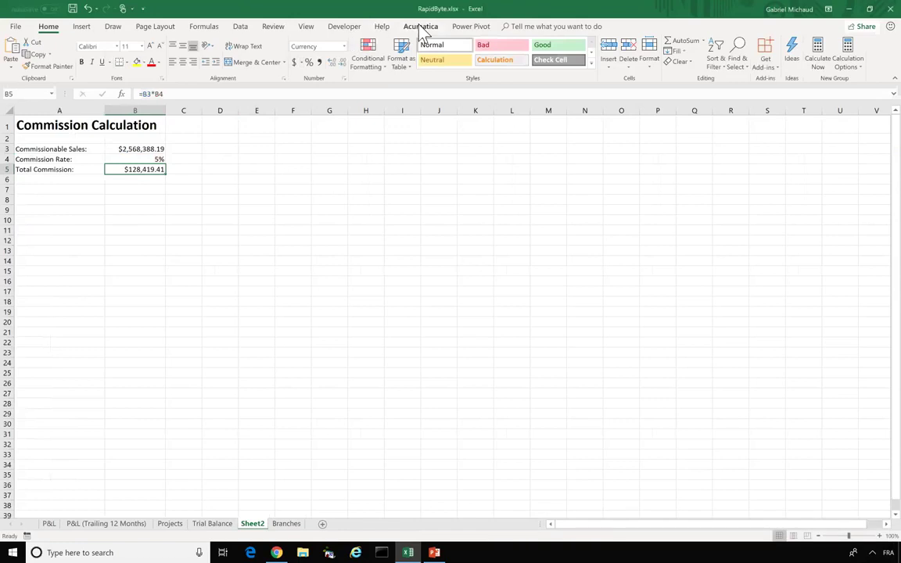
click(420, 26)
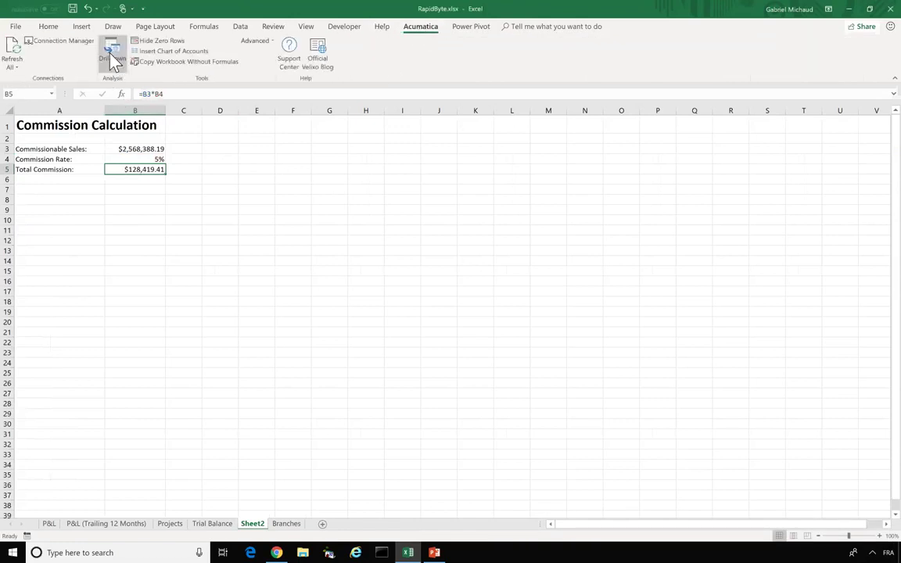
right_click(128, 171)
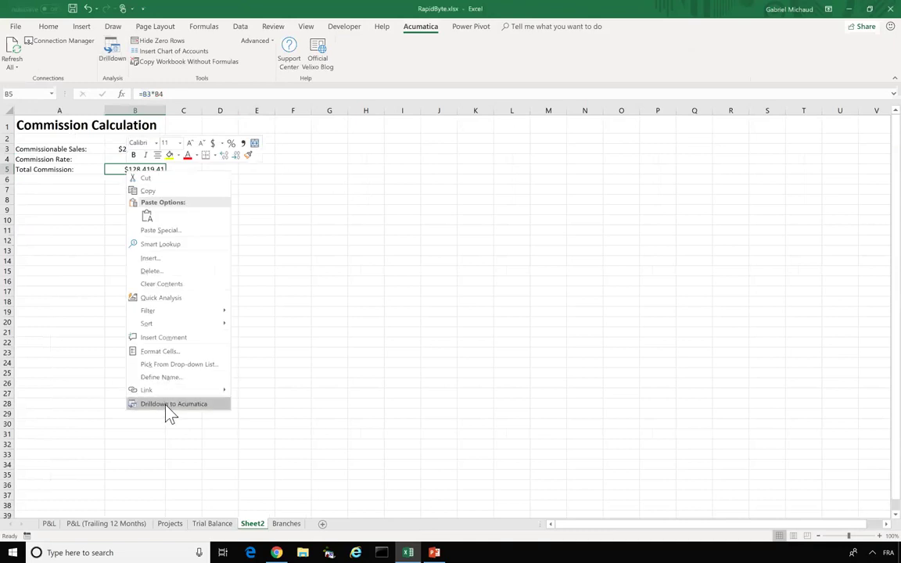
click(104, 57)
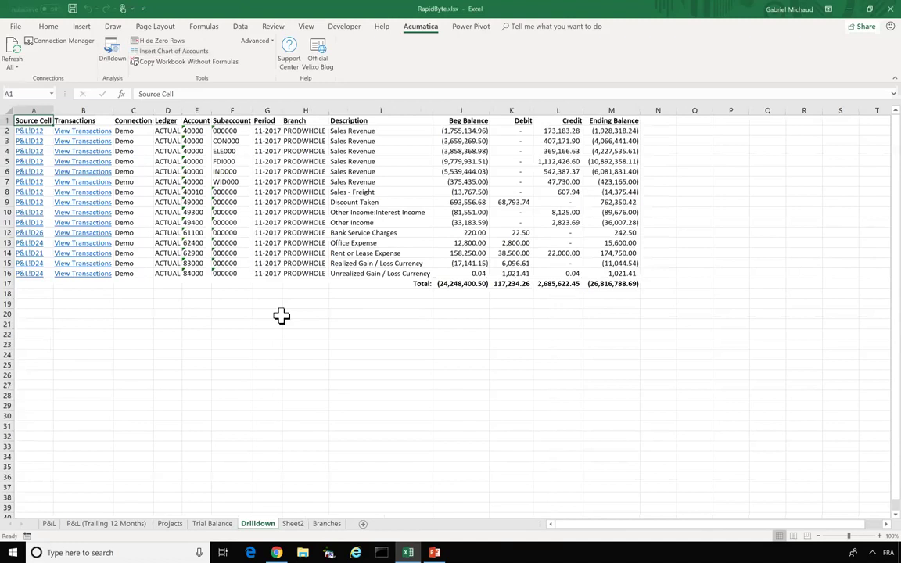
- Examine the Drilldown sheet's Source Cell column and jump to the P&L cell behind Bank Service Charges
click(41, 107)
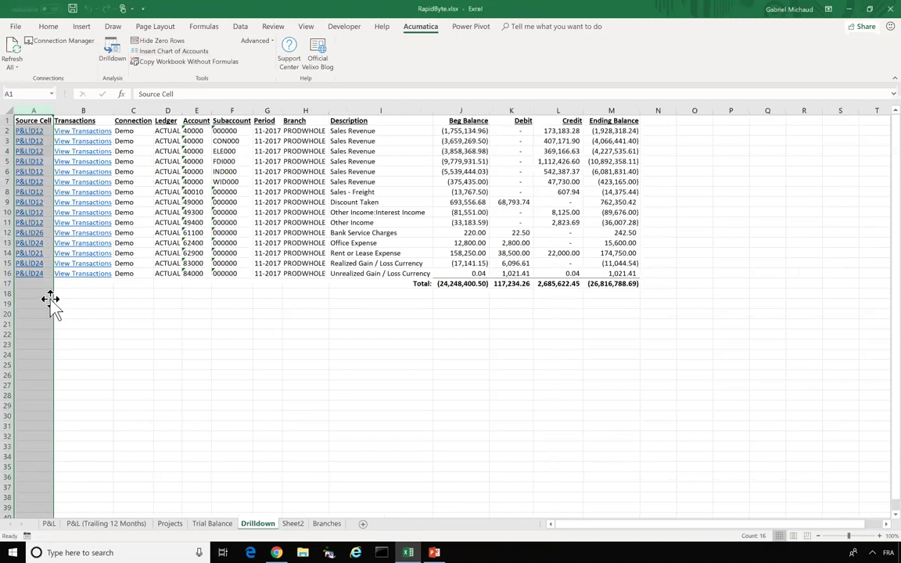
click(44, 303)
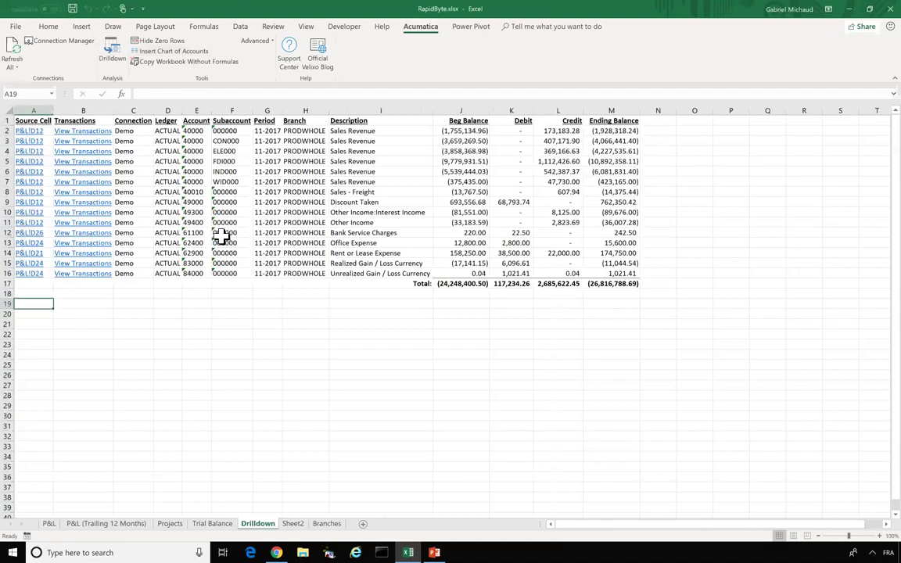
click(24, 234)
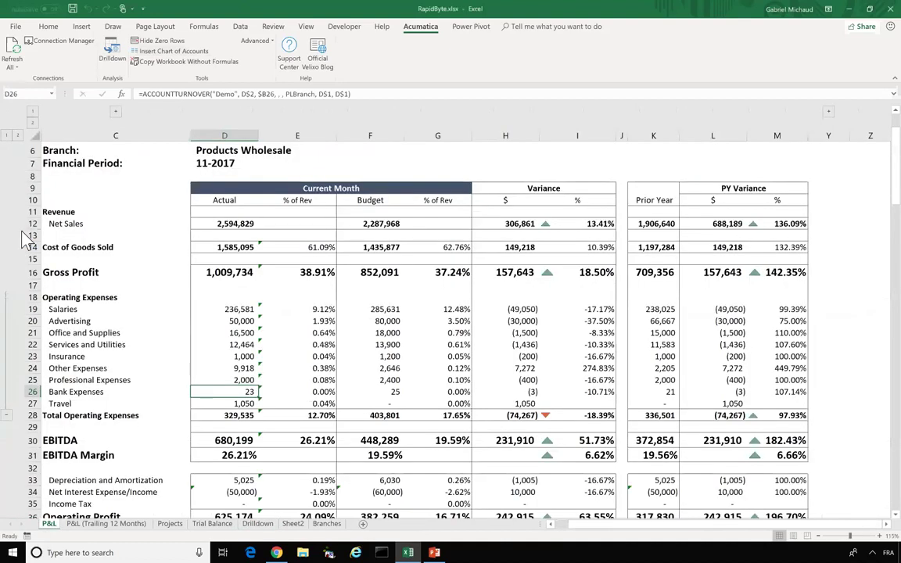
click(257, 524)
key(Right)
key(Right)
key(Right)
key(Right)
key(Right)
key(Right)
key(Right)
key(Right)
key(Right)
key(Right)
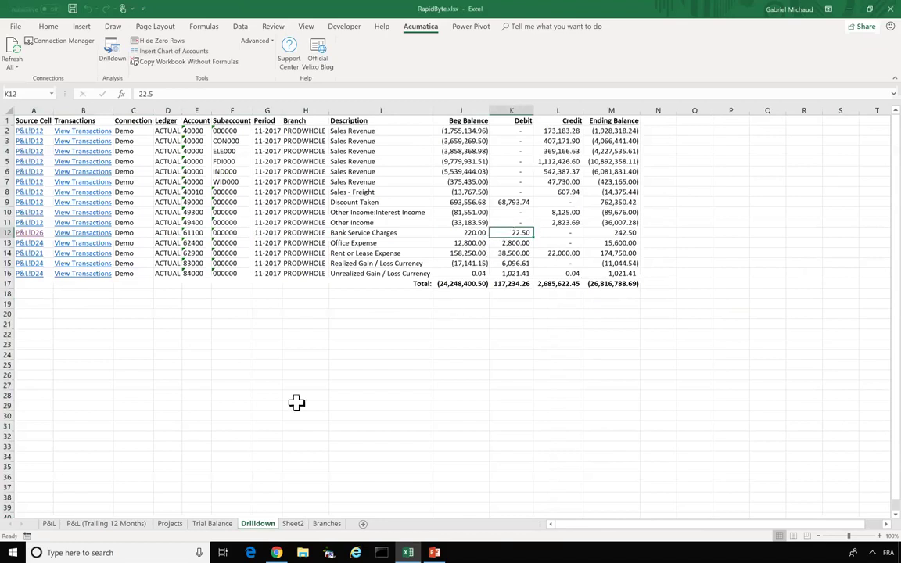
- Switch to the P&L sheet and scroll up to the top of the Products Wholesale report
click(174, 525)
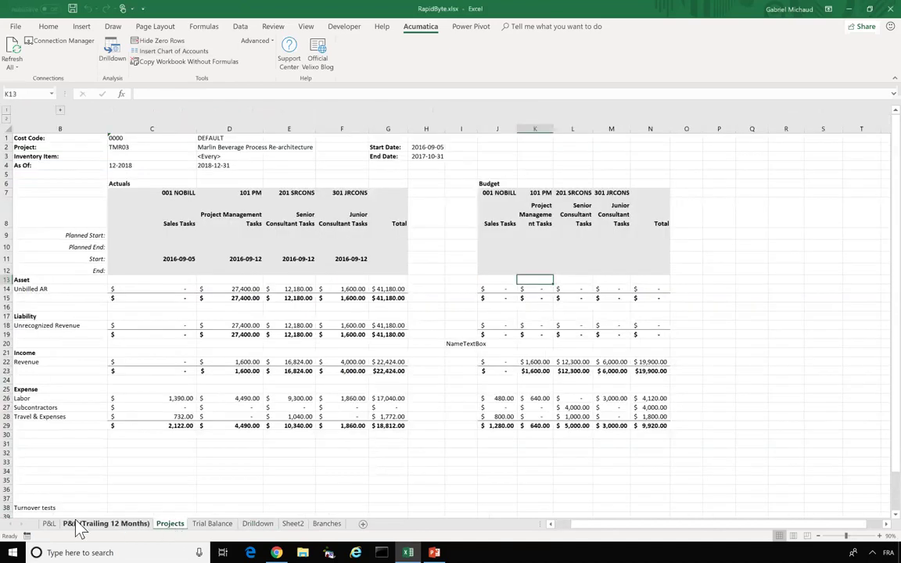
click(49, 524)
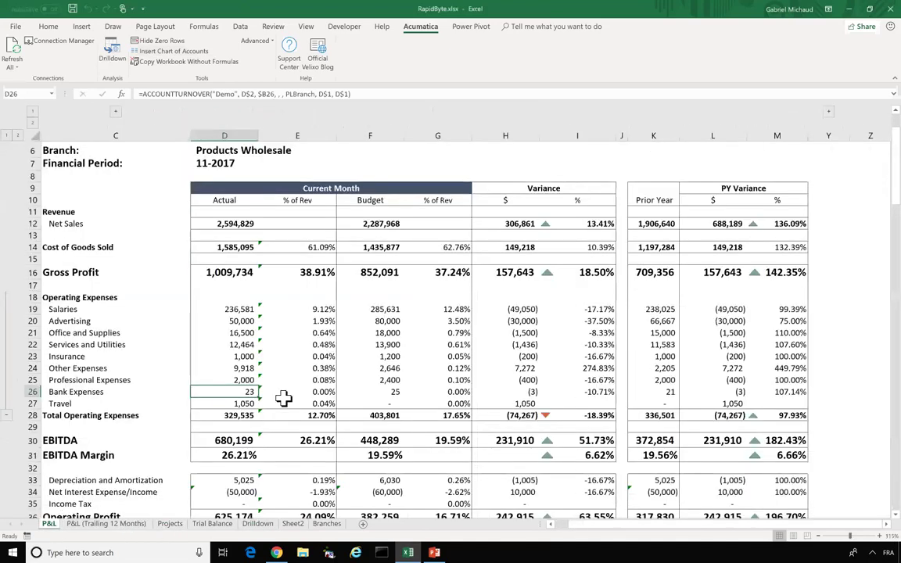
scroll(283, 398, up, 1)
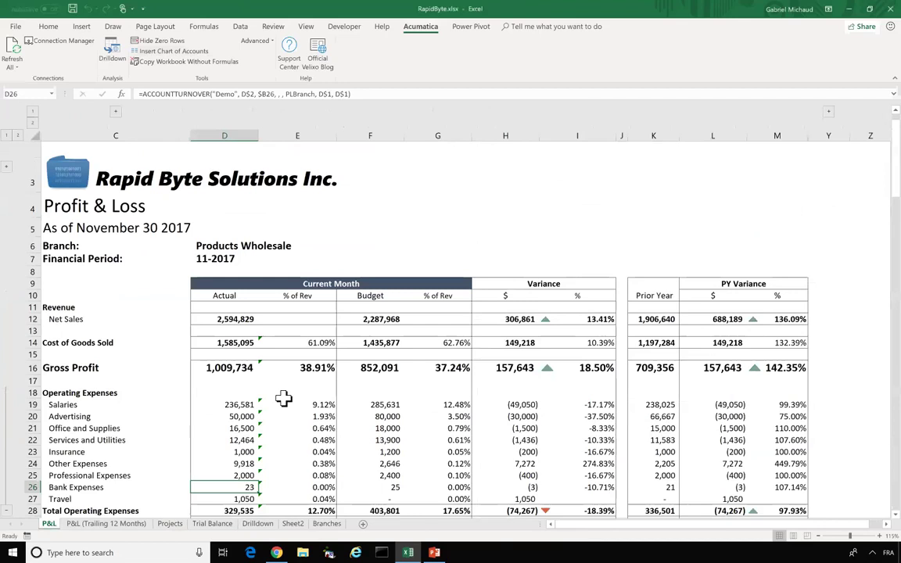
- Create Book2 as a blank workbook from File > New and show the Acumatica ribbon tab
click(15, 28)
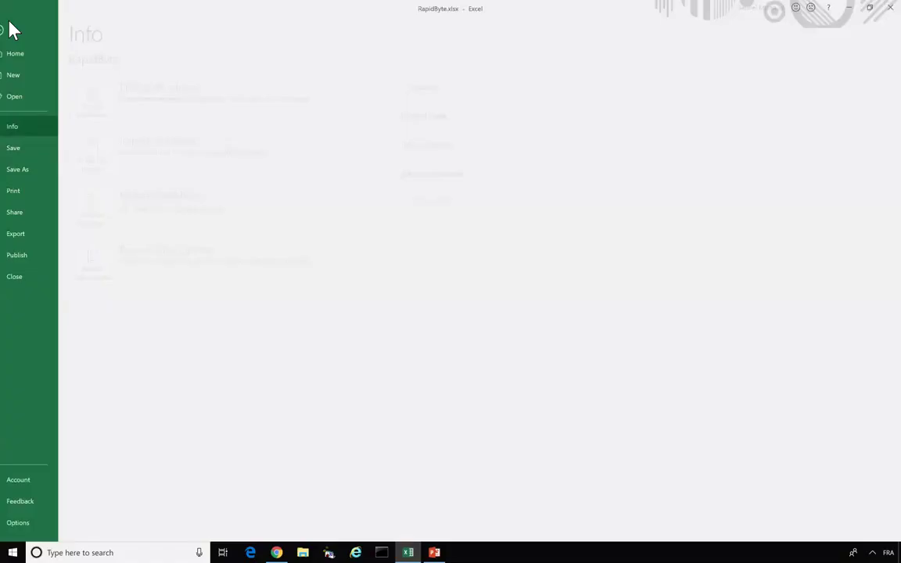
click(41, 78)
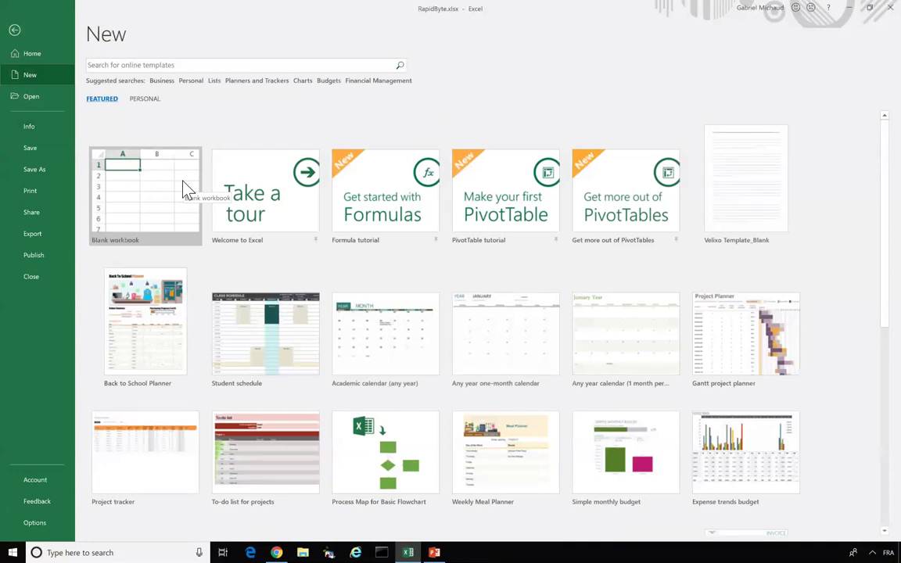
click(185, 190)
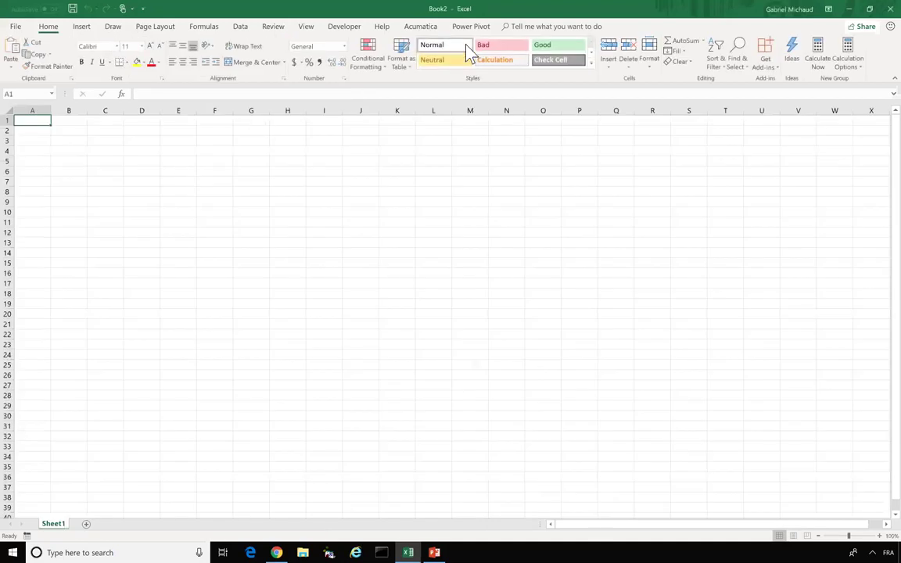
click(422, 27)
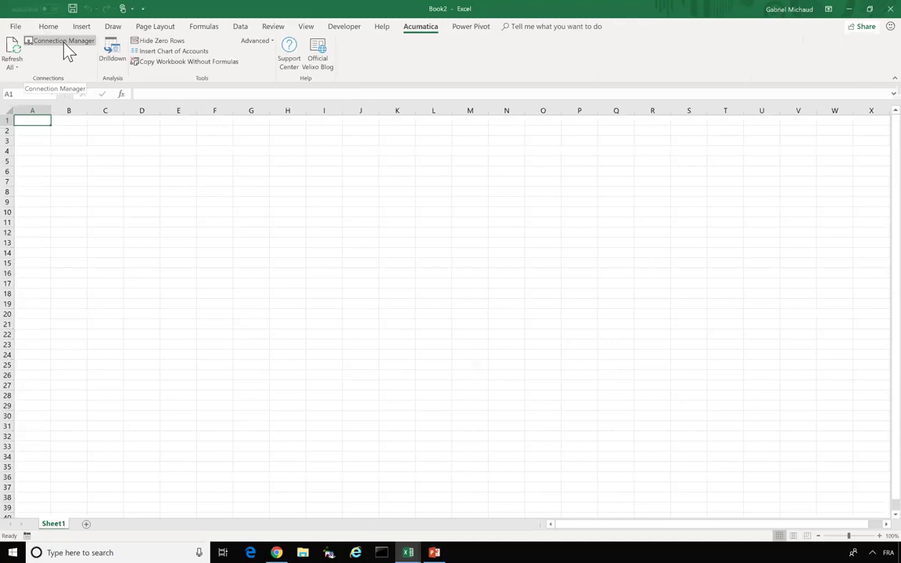
click(65, 45)
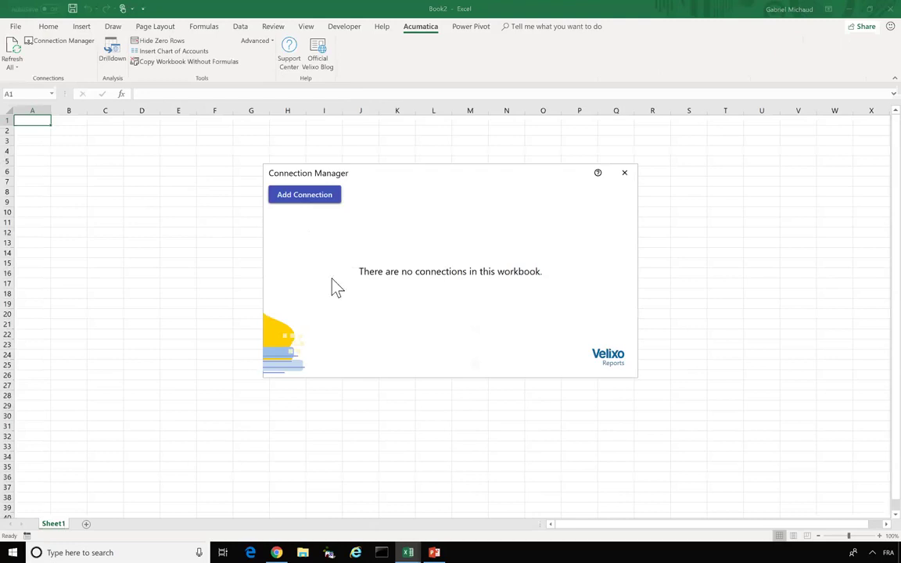
click(308, 208)
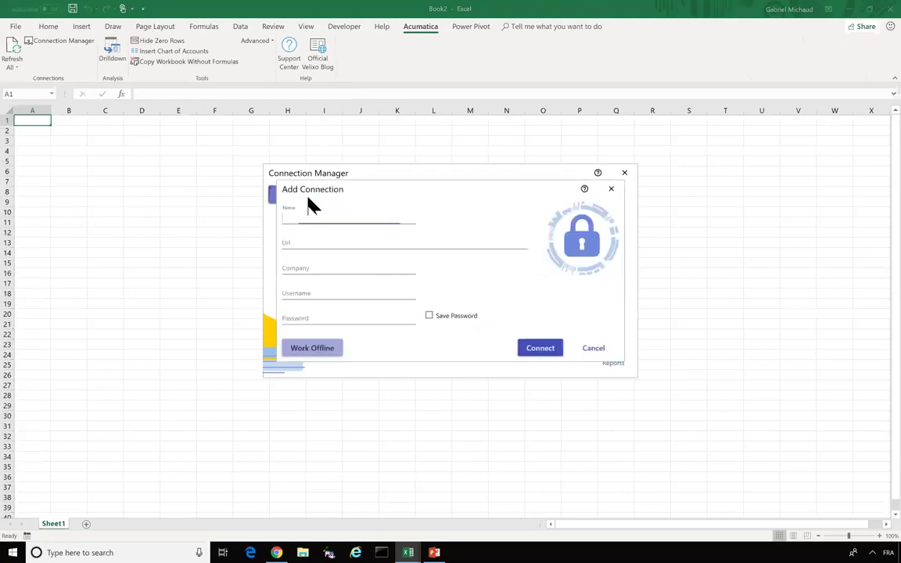
text(Demo)
key(Tab)
text(htty)
key(BackSpace)
text(p:)
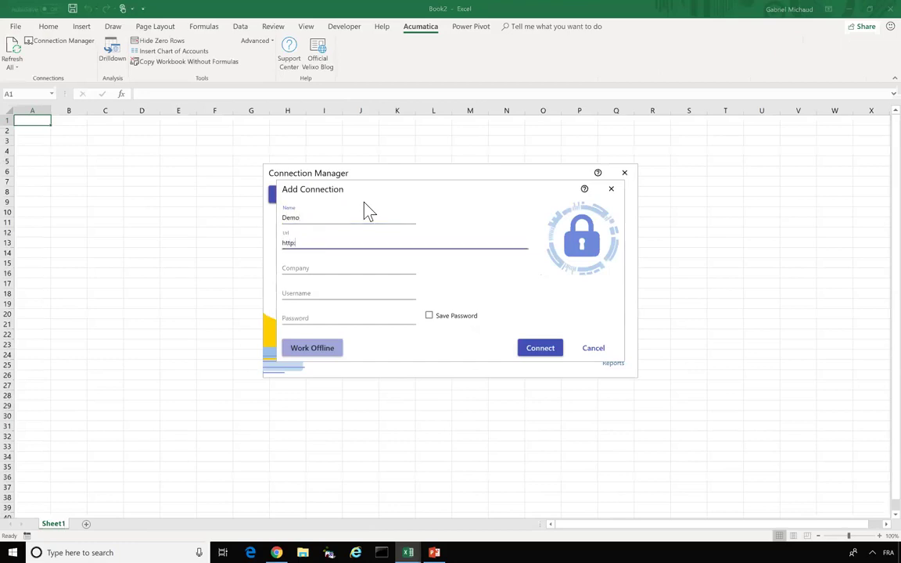
text(//localhost/AcumaticaDemo2018)
key(Tab)
- Enter company SalesDemo along with the login username and password
text(S)
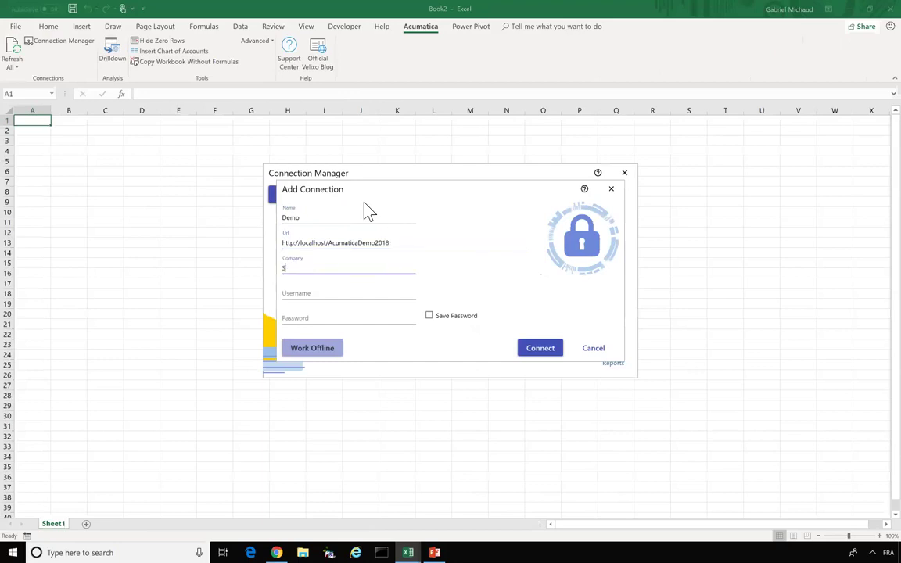
text(alesDemo)
key(Tab)
text(admin)
key(Tab)
text(12345)
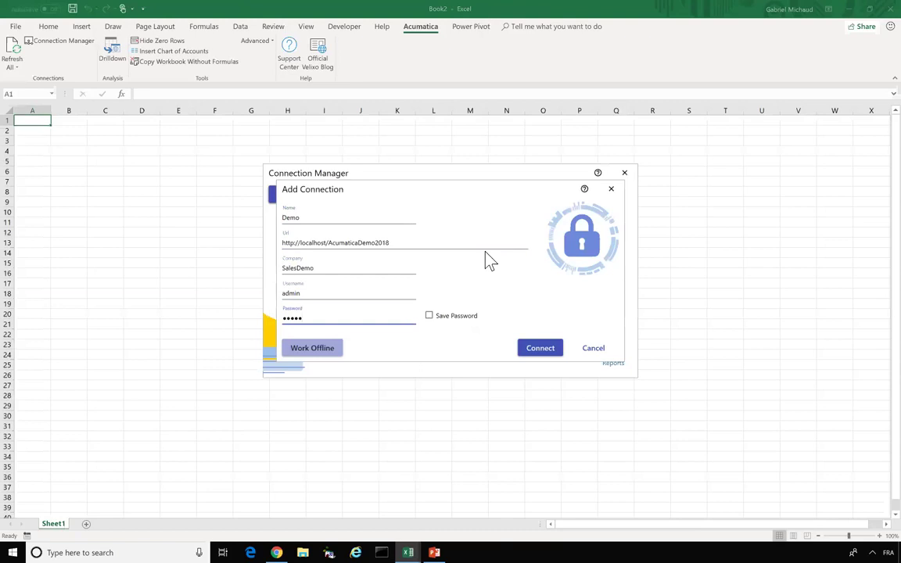
- Check the entered URL and name, connect to save Demo, and close Connection Manager
drag(434, 245, 285, 240)
double_click(314, 218)
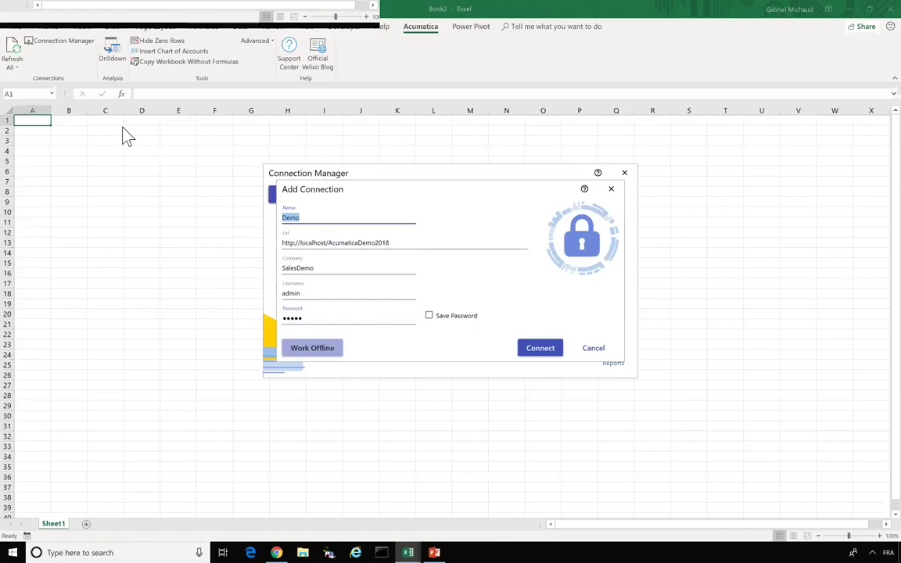
click(545, 354)
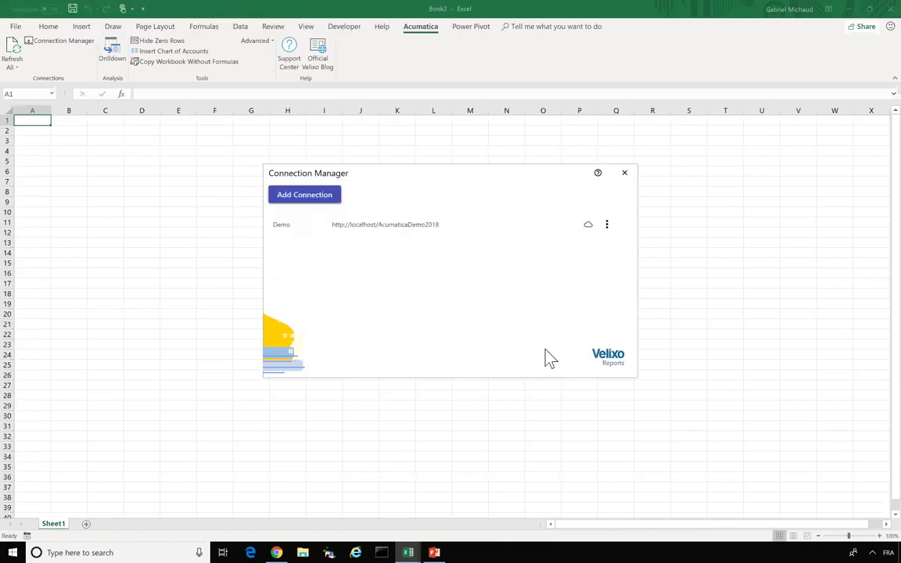
click(624, 173)
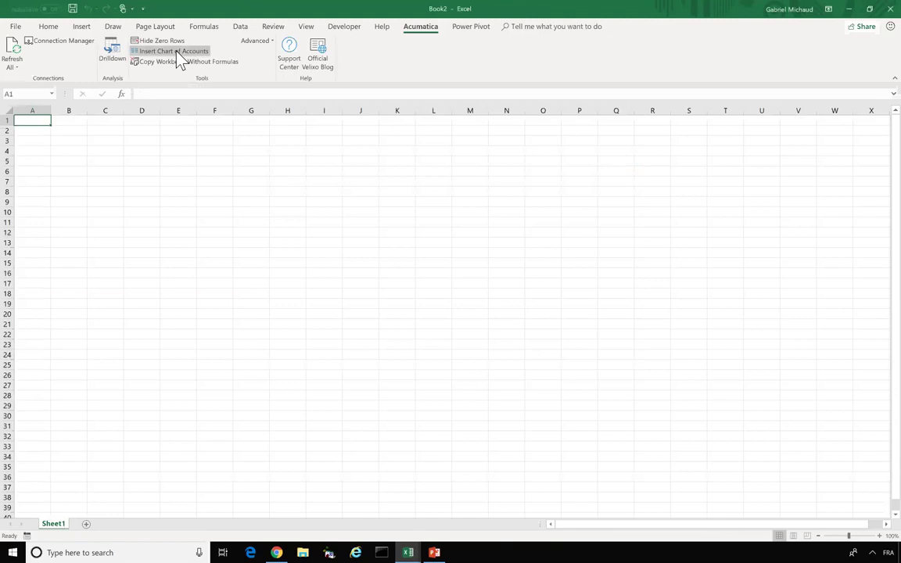
- Insert the Demo chart of accounts (10100, 10200, …) into column A, then move to B1
click(177, 53)
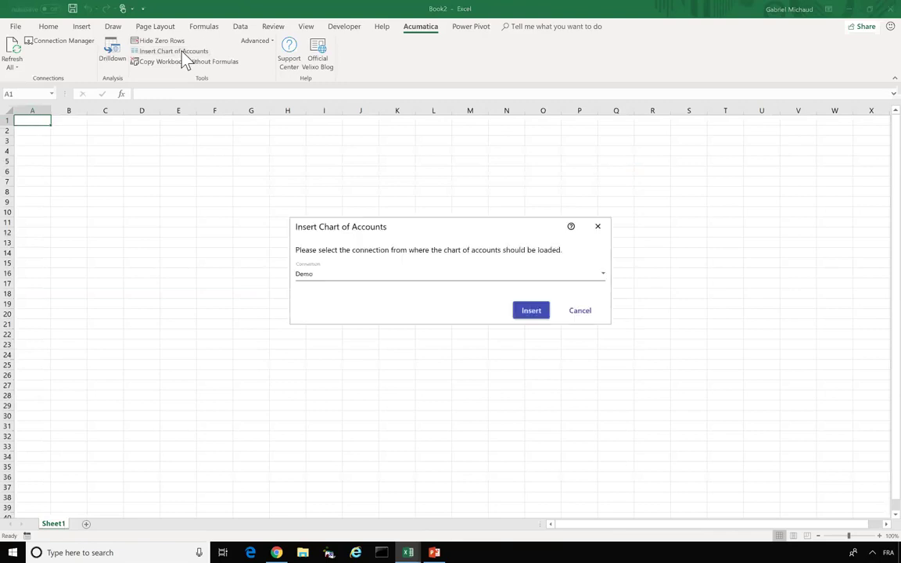
click(530, 312)
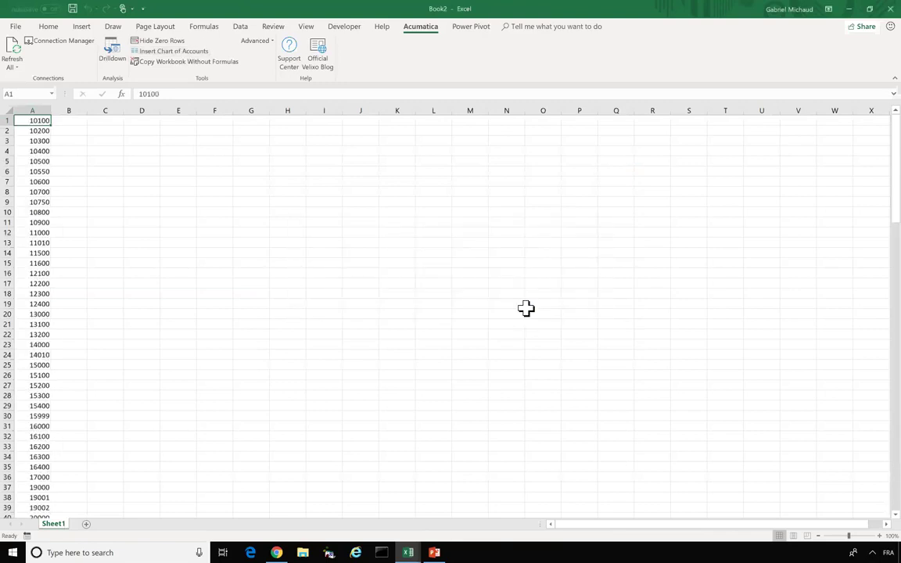
key(Right)
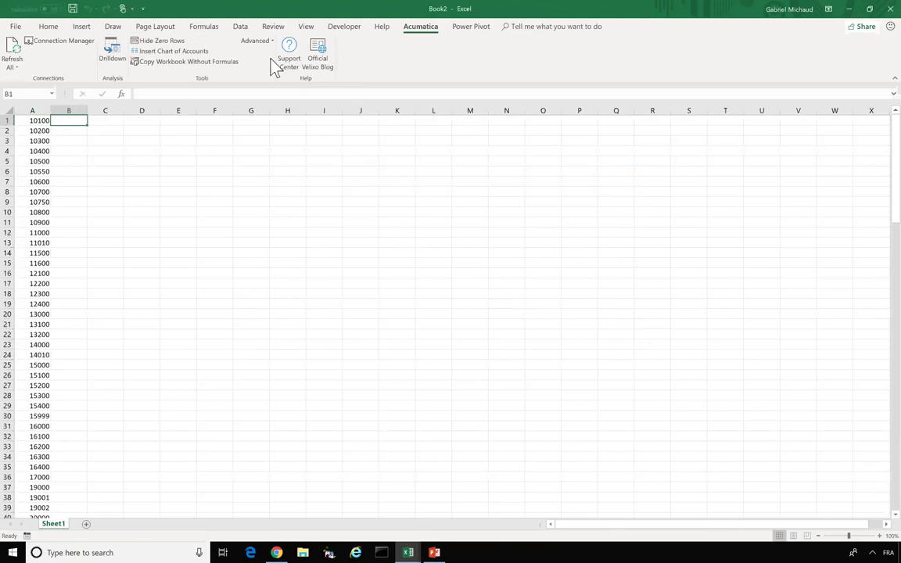
- Open Insert Function for B1 and browse the Acumatica function categories
click(205, 26)
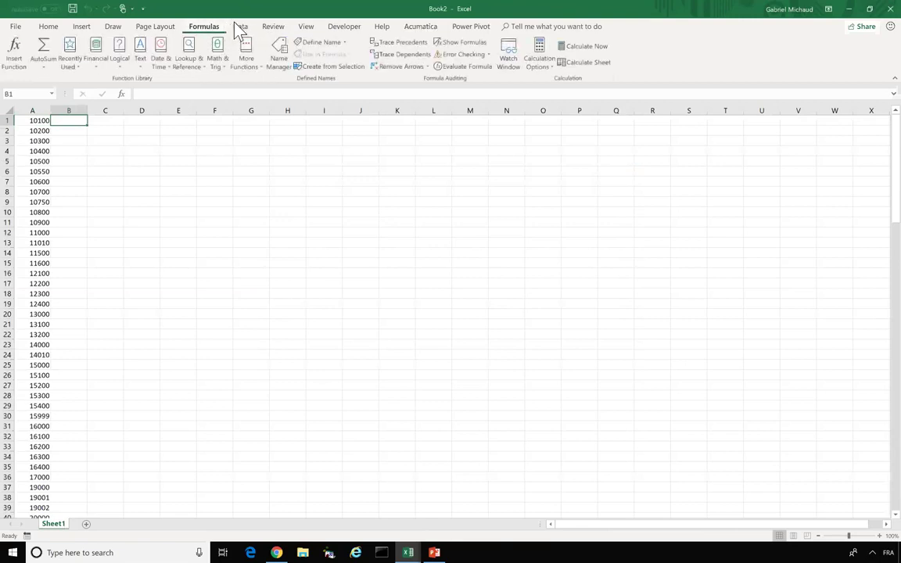
click(14, 59)
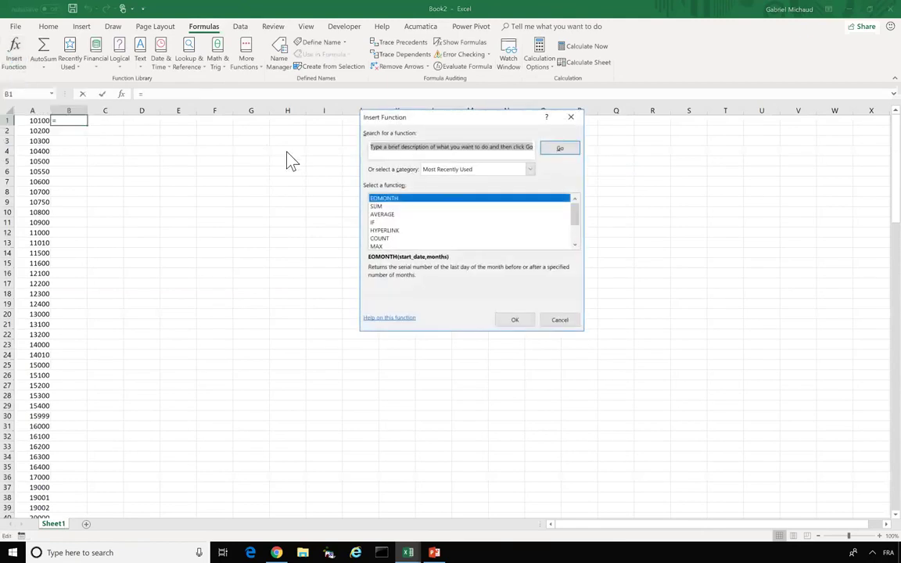
click(443, 170)
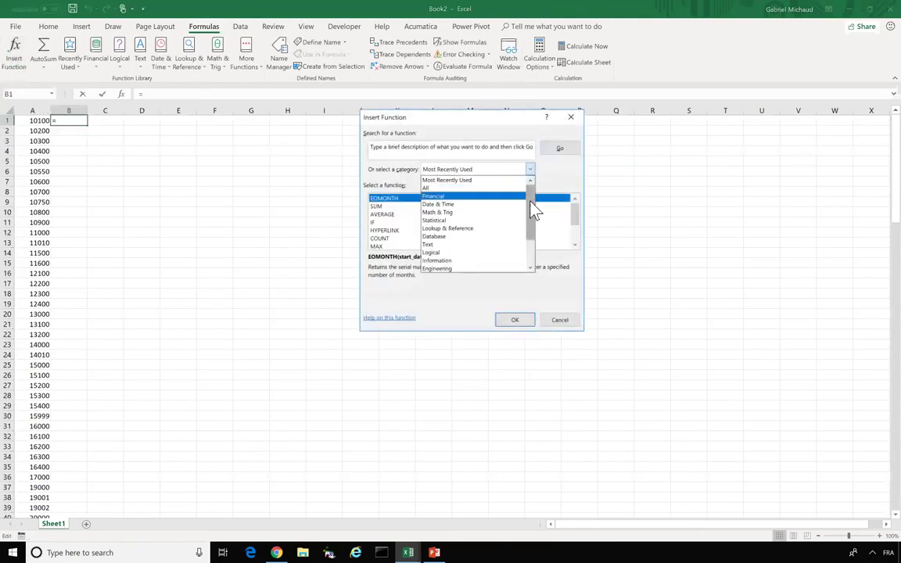
drag(532, 195, 532, 248)
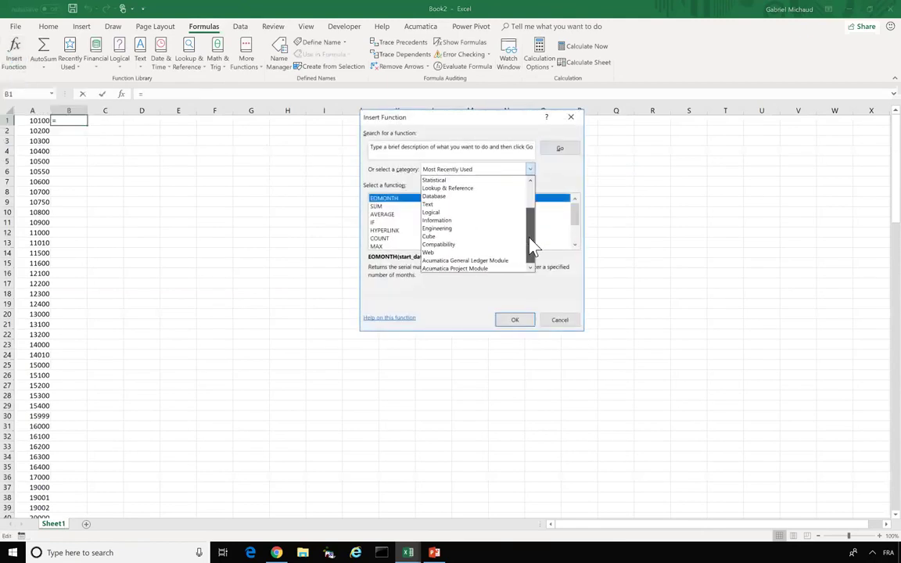
click(479, 271)
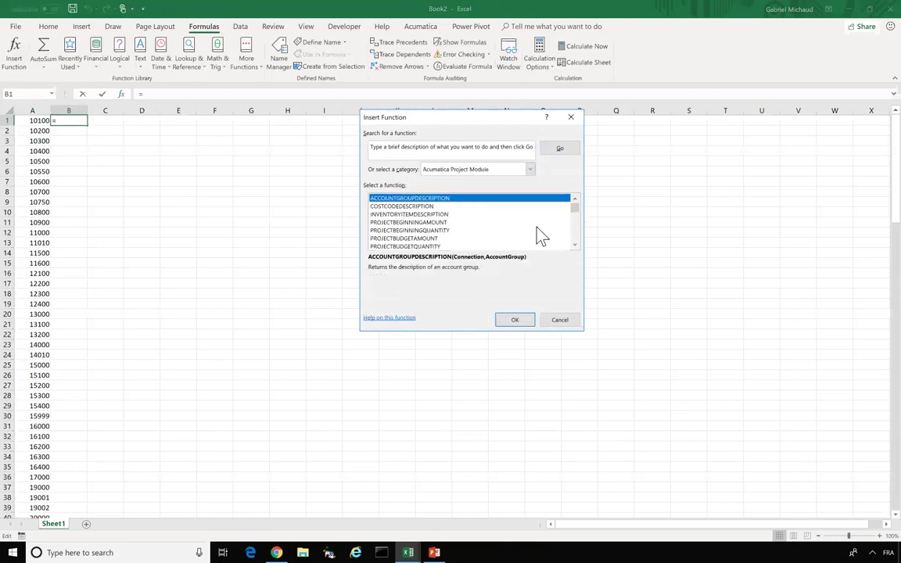
click(579, 245)
click(578, 245)
click(579, 245)
click(578, 245)
click(578, 245)
click(578, 244)
click(578, 245)
click(578, 245)
click(578, 245)
click(578, 245)
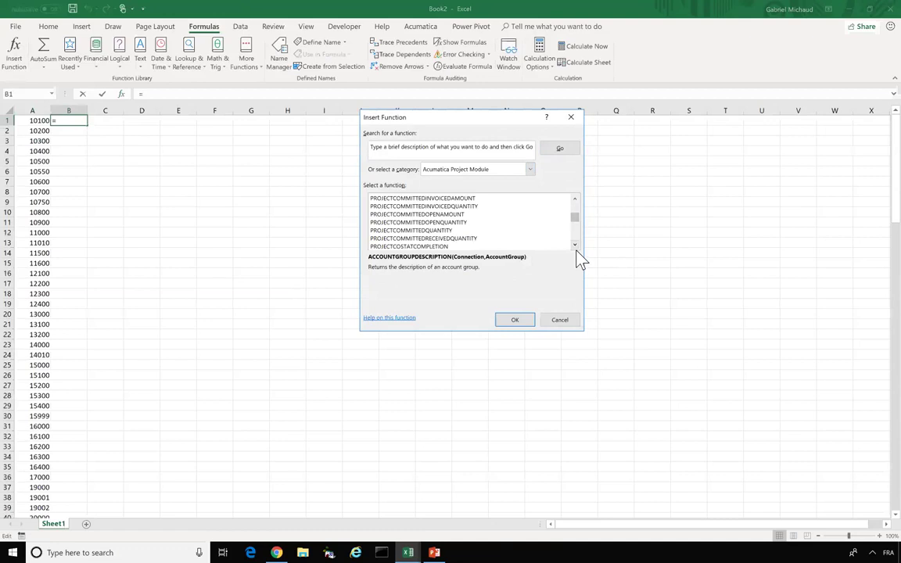
click(578, 249)
click(577, 249)
click(577, 248)
click(578, 249)
click(578, 248)
click(578, 247)
click(578, 247)
click(577, 248)
click(577, 247)
click(577, 247)
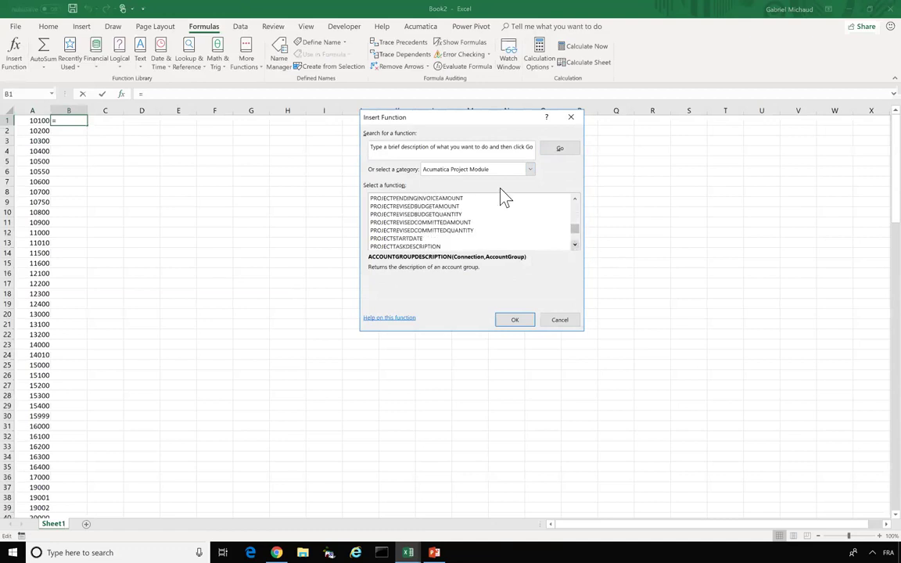
- Choose ACCOUNTNAME from the Acumatica General Ledger Module category and confirm it
click(483, 170)
click(466, 261)
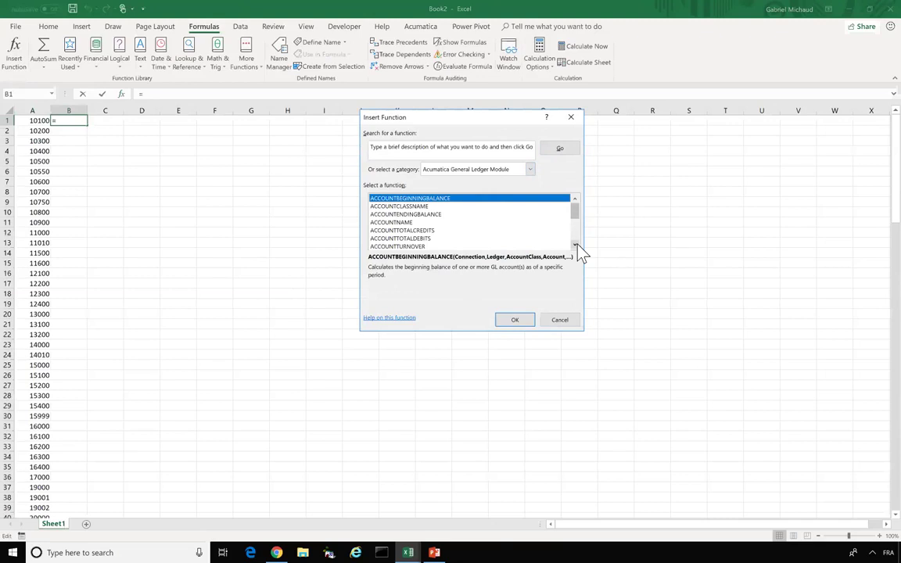
click(406, 217)
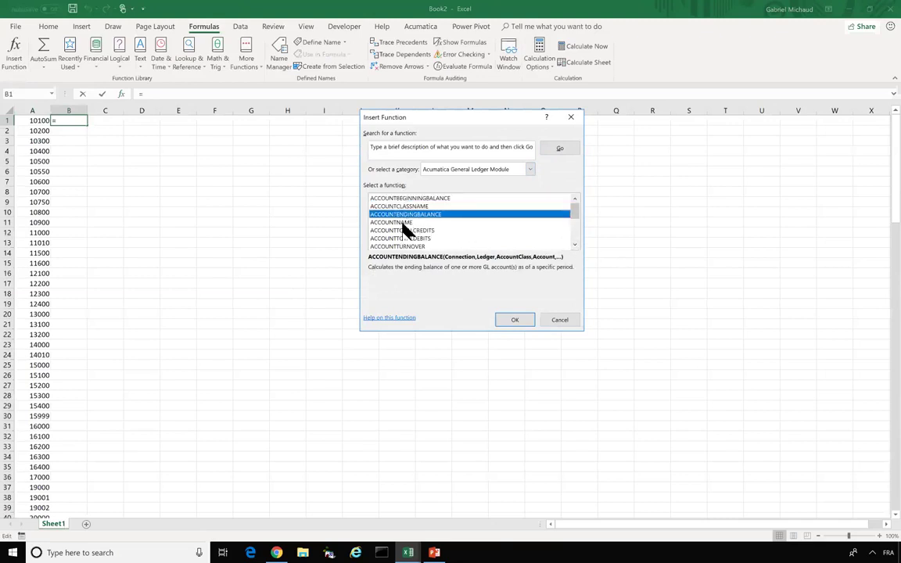
click(404, 223)
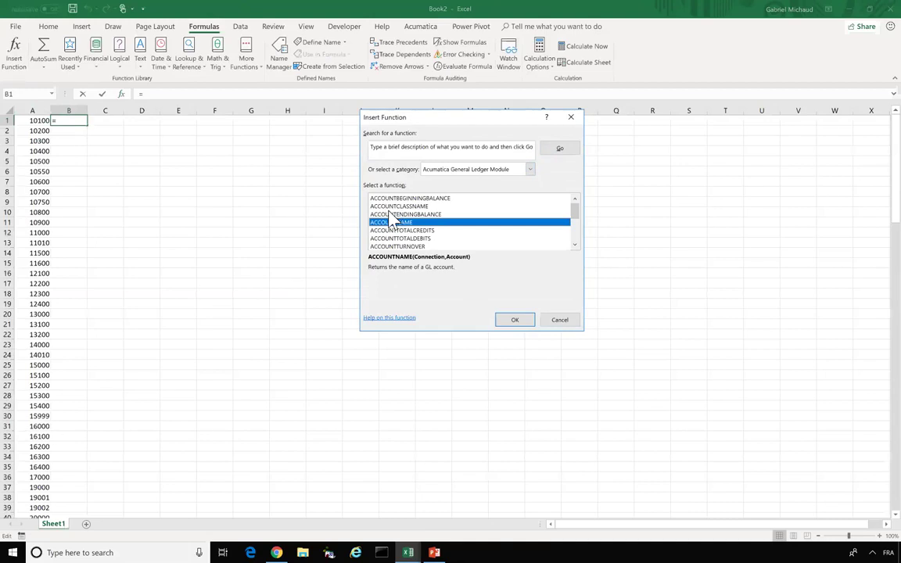
click(518, 326)
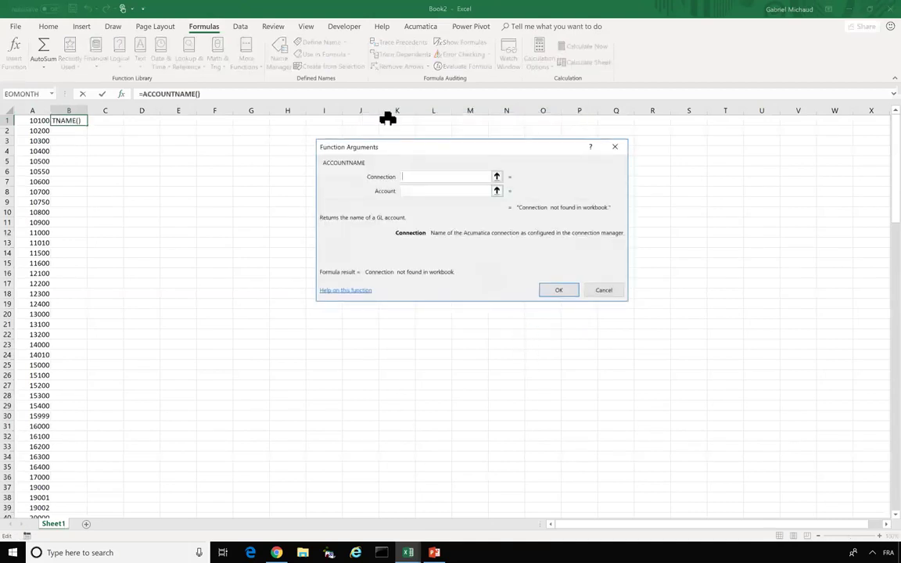
- Set ACCOUNTNAME's Connection to "Demo" and Account to A1, so B1 shows Petty Cash
text("Demo)
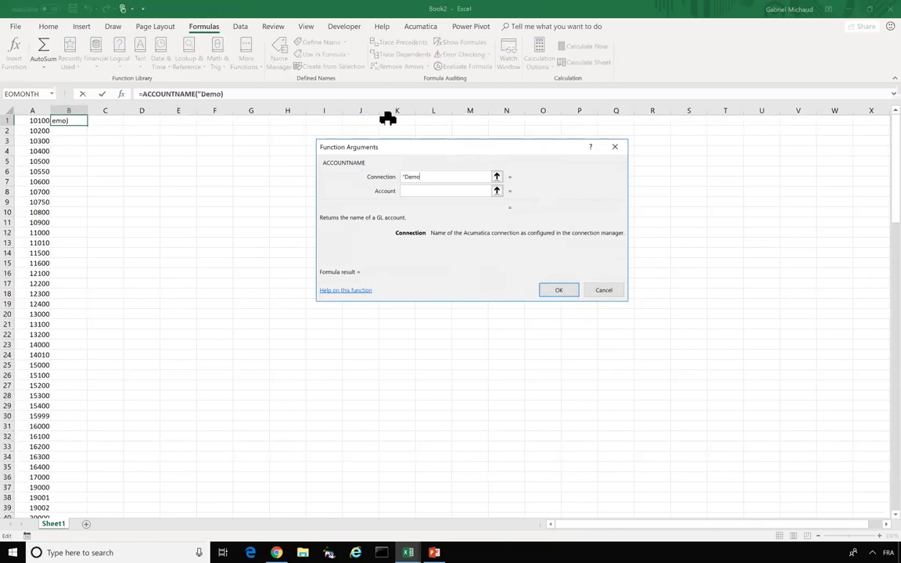
text(")
click(428, 194)
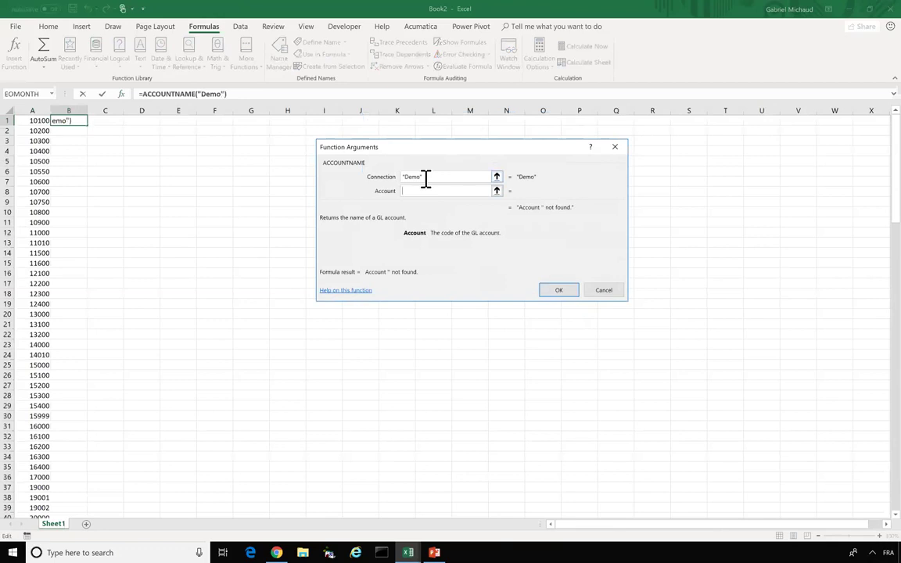
click(27, 121)
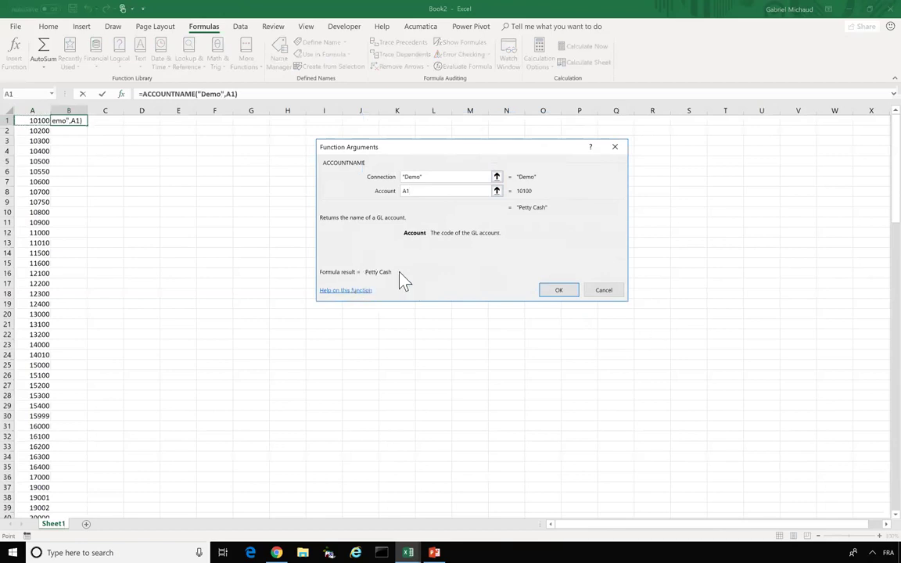
click(562, 291)
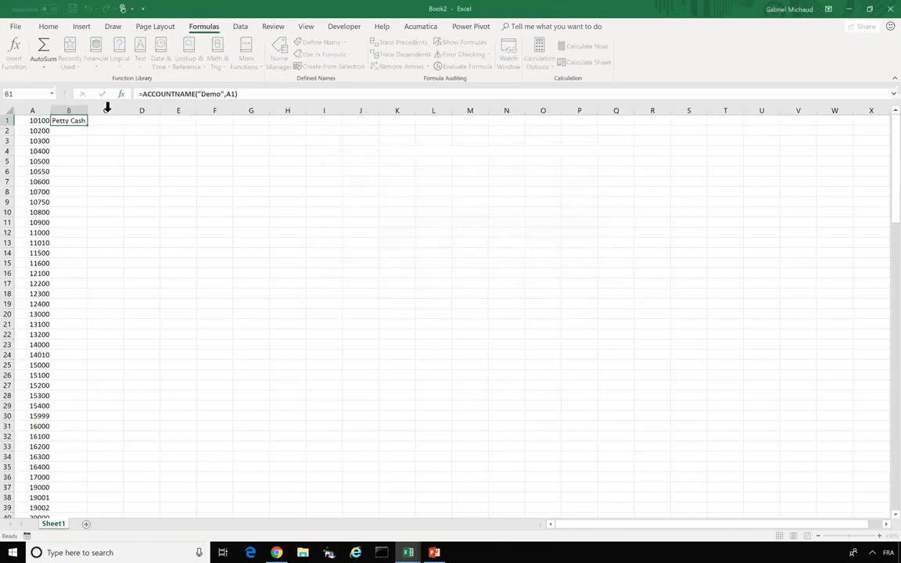
- Fill B1's ACCOUNTNAME formula down column B and widen the column to fit the longest names
drag(86, 108, 153, 109)
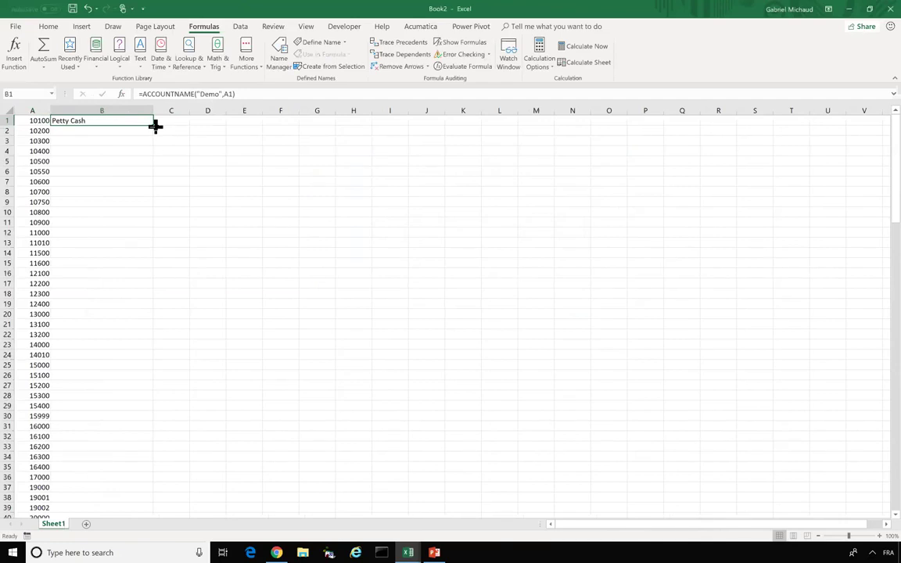
double_click(155, 126)
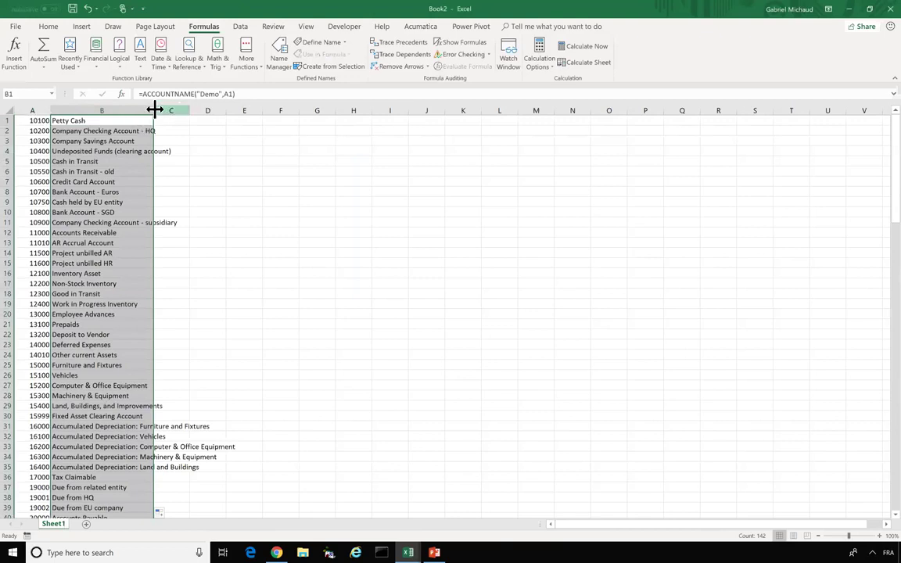
drag(154, 110, 214, 118)
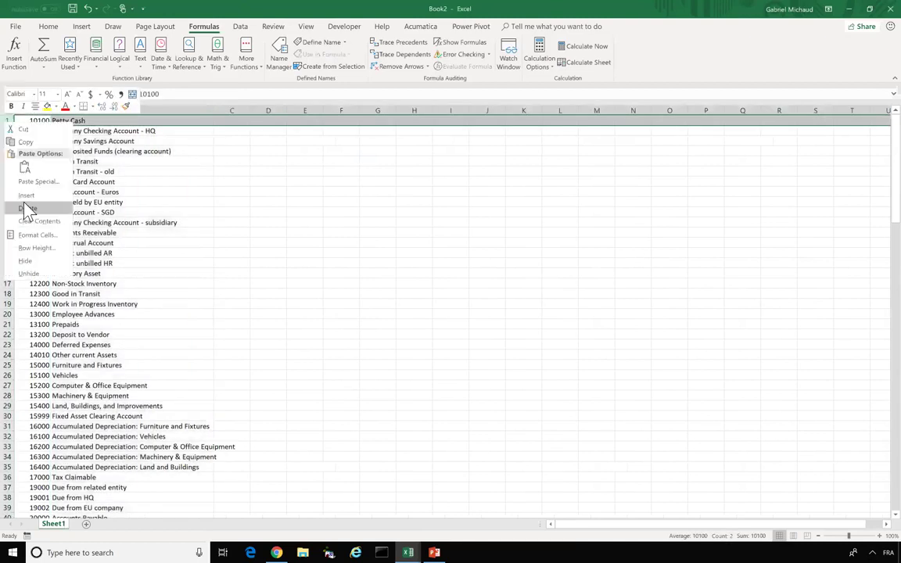
- Insert three blank rows on top and enter Account Code, Account Name, Current Balance headings in A3:C3
click(26, 195)
right_click(14, 122)
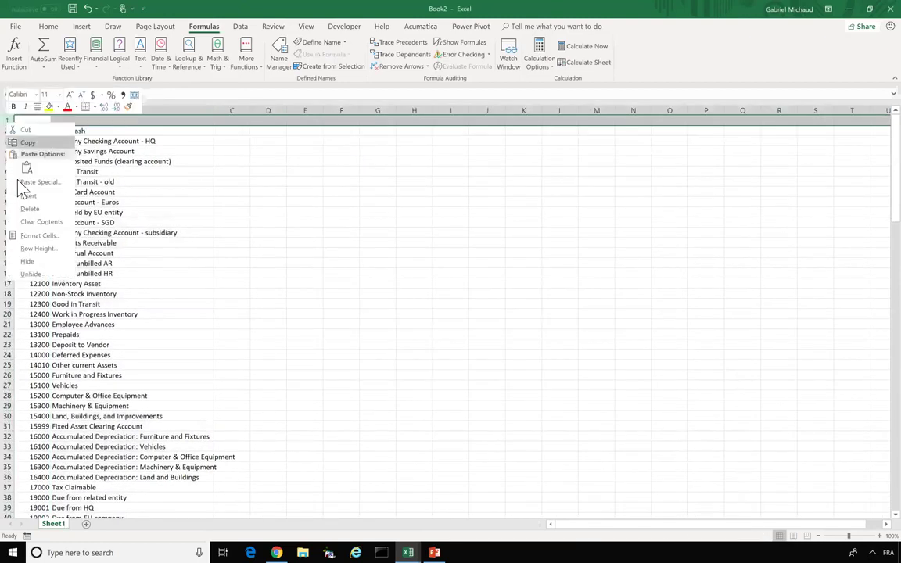
click(26, 192)
right_click(15, 118)
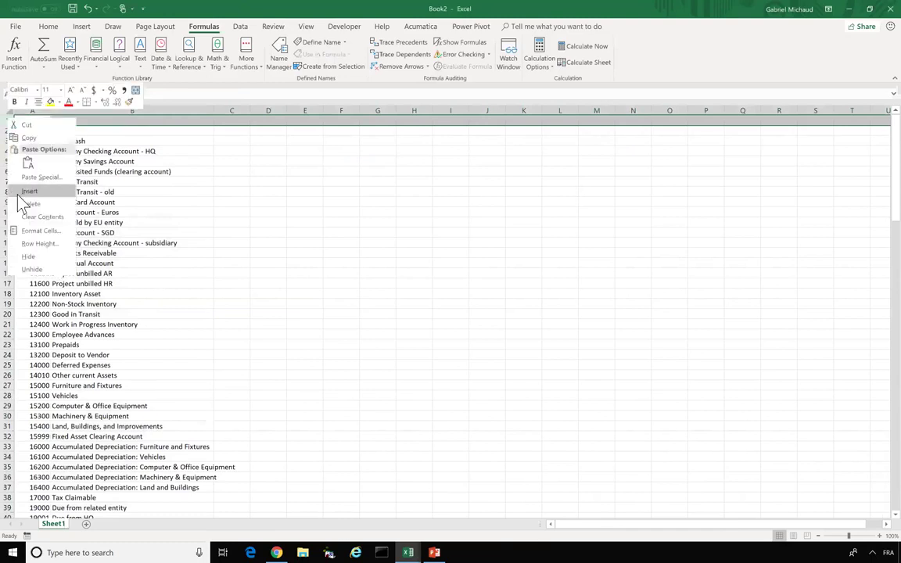
click(24, 192)
click(31, 141)
text(Account Code)
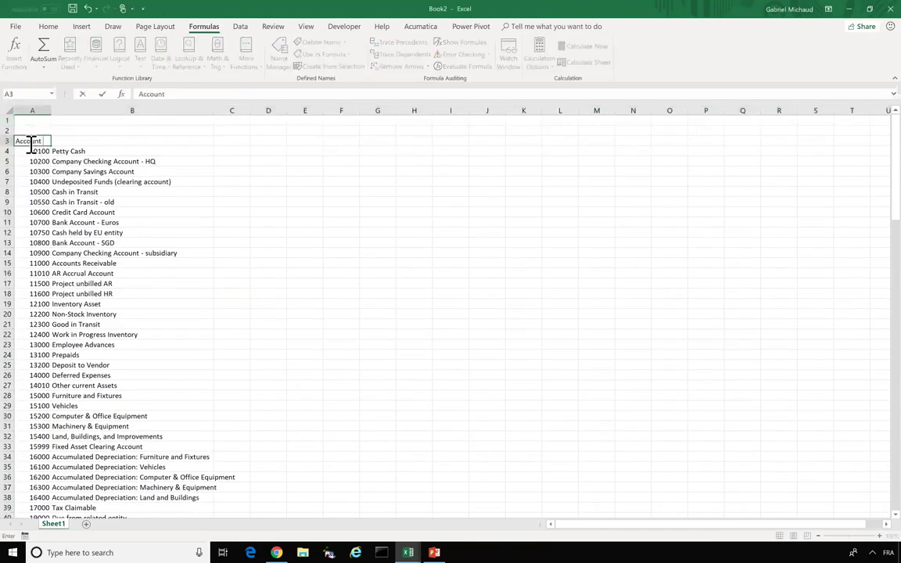
key(Tab)
text(Account Name)
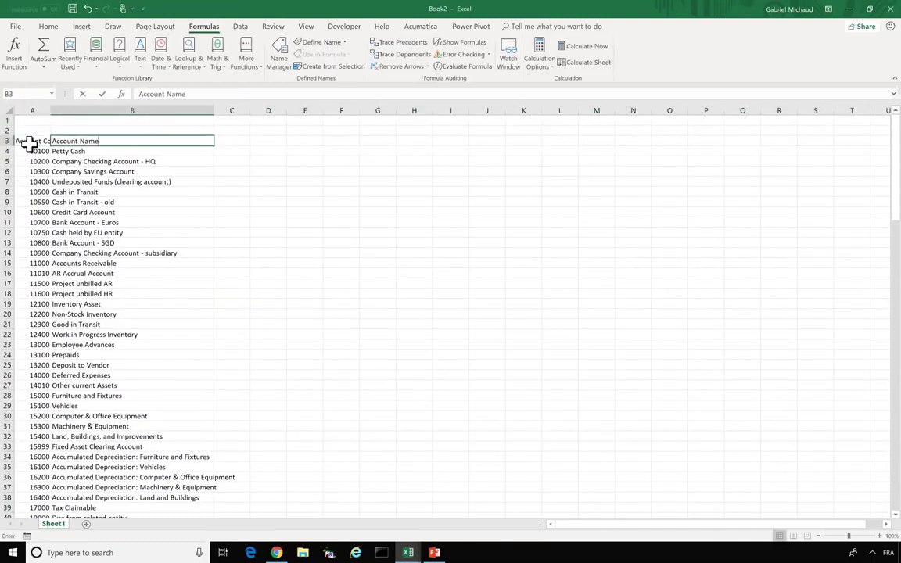
key(Tab)
text(Current Balance)
key(Return)
- Make the three headings bold and underlined
click(28, 142)
key(shift+Right)
key(shift+Right)
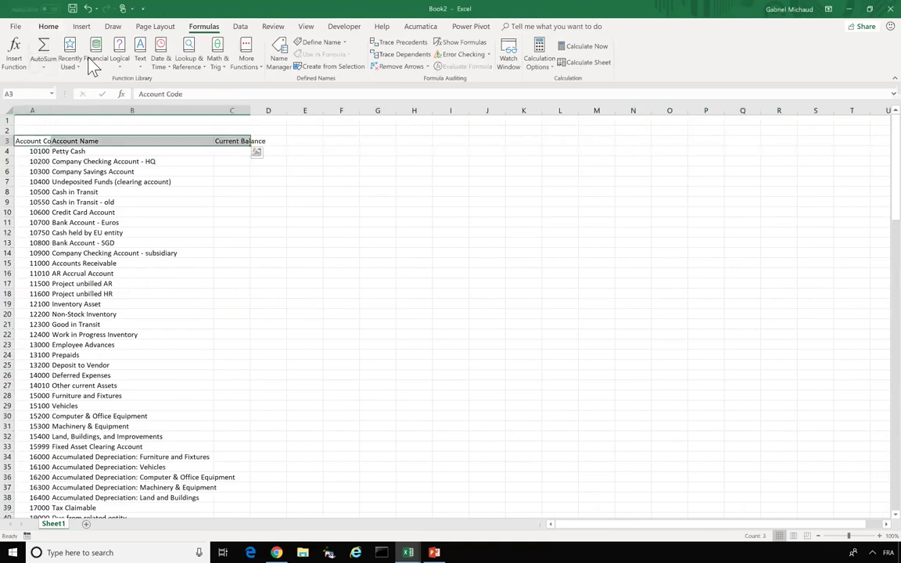
click(49, 26)
click(82, 62)
click(102, 62)
- Widen columns A and C, left-align column A and right-align column C
drag(51, 110, 80, 110)
click(56, 110)
click(173, 63)
click(262, 111)
click(194, 62)
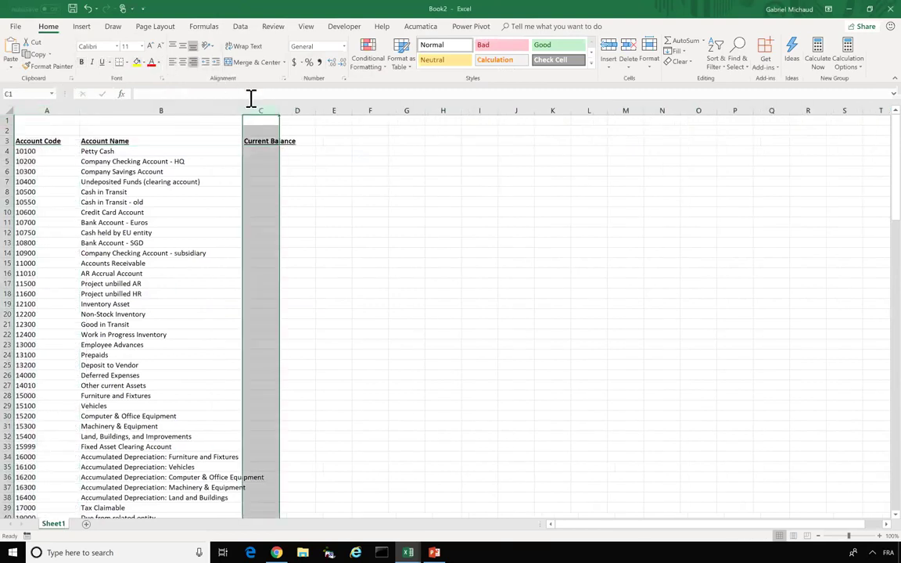
drag(279, 111, 345, 112)
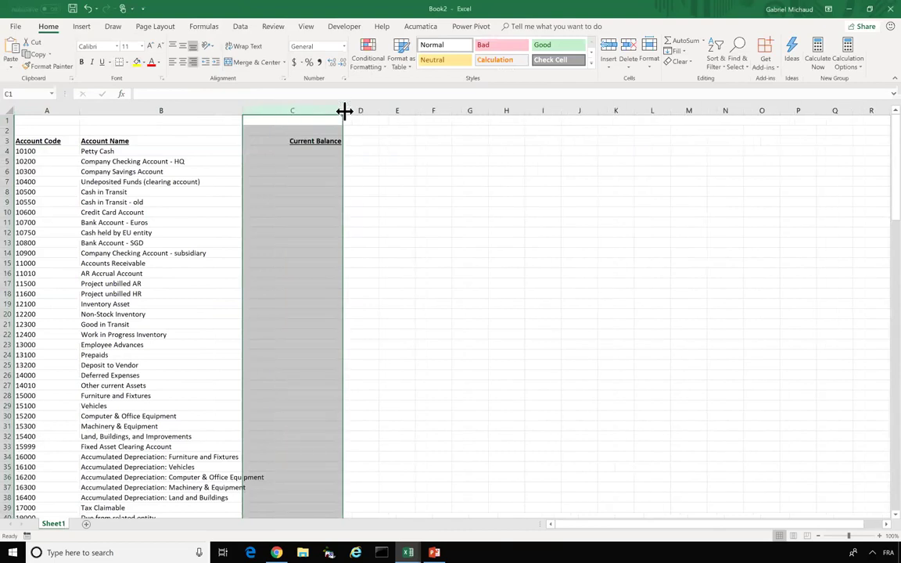
click(310, 150)
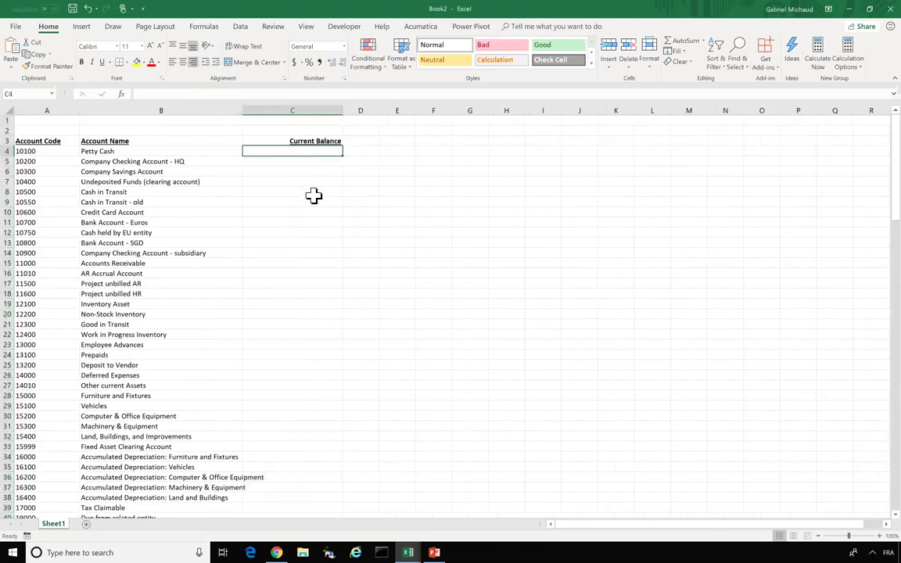
- Insert another blank row above the headings, moving them to row 4
click(15, 120)
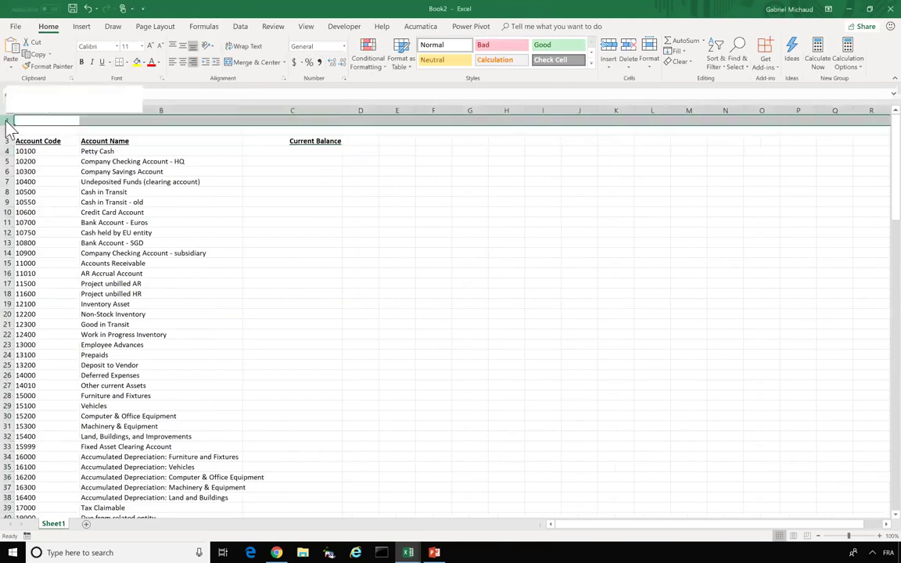
right_click(15, 120)
click(32, 196)
key(ctrl+y)
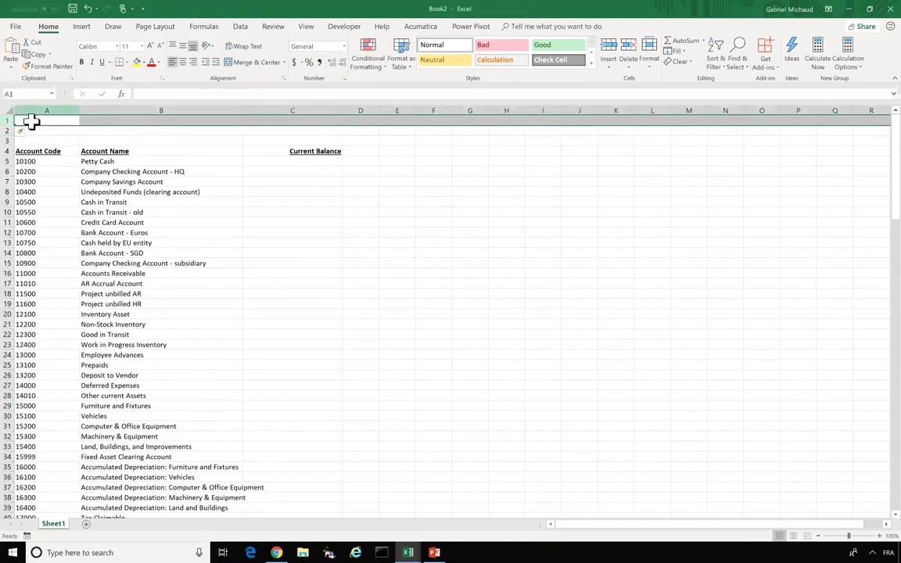
click(32, 121)
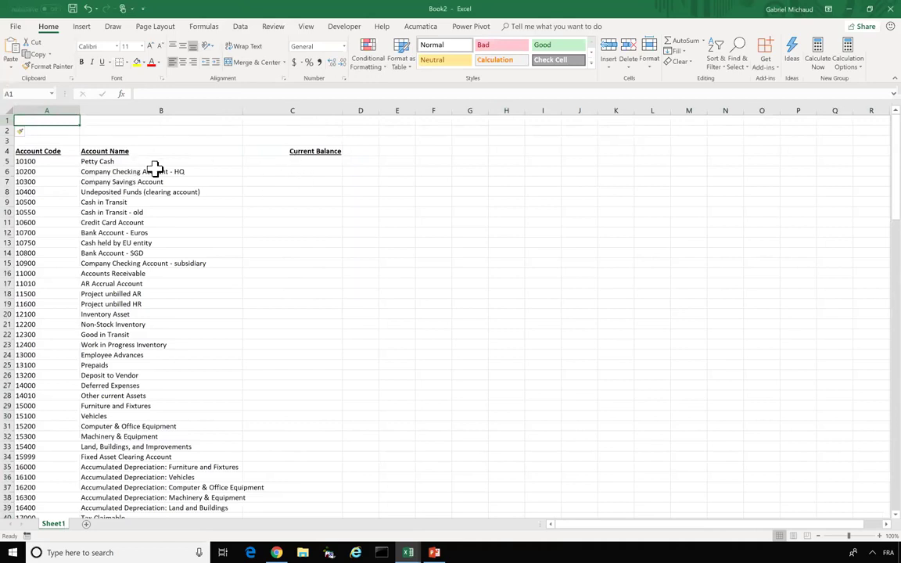
- Enter parameters Ledger: ACTUAL and Financial Period: '06-2017 in rows 1 and 2
text(Ledger:)
key(Tab)
text(ACTU)
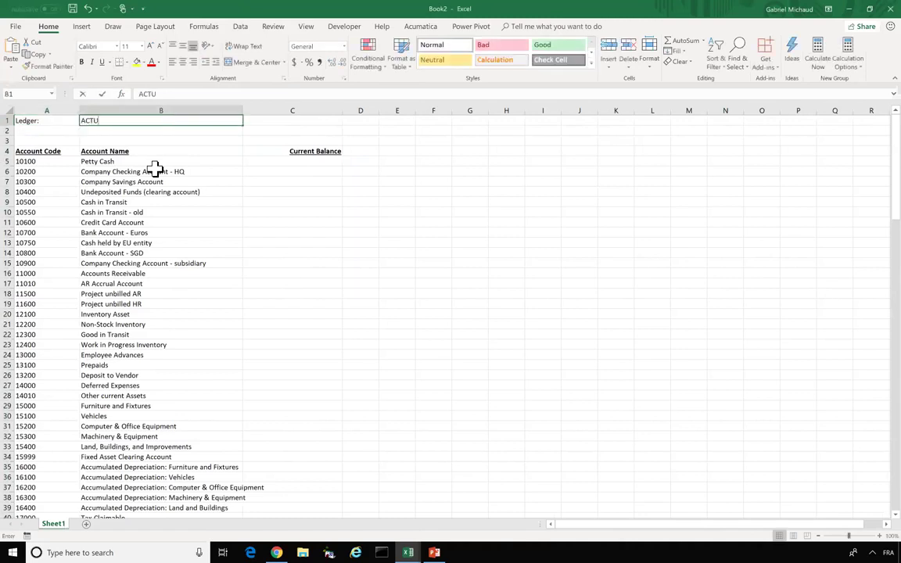
text(AL)
key(Return)
text(Financial Period:)
key(Tab)
text('06)
text(-2017)
key(Return)
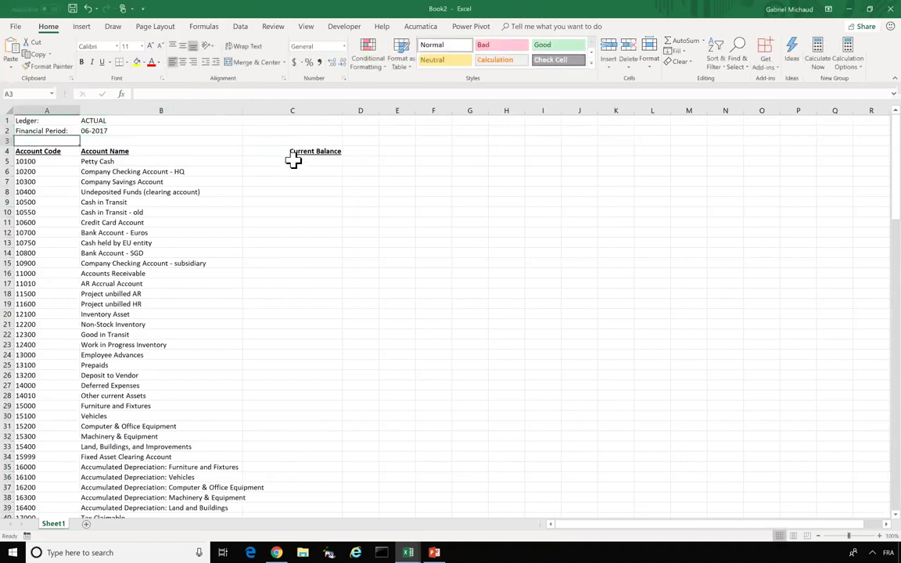
- Enter =ACCOUNTENDINGBALANCE("Demo",$B$1,,A5,,,$B$2) in C5 and widen column C
click(292, 160)
text(=)
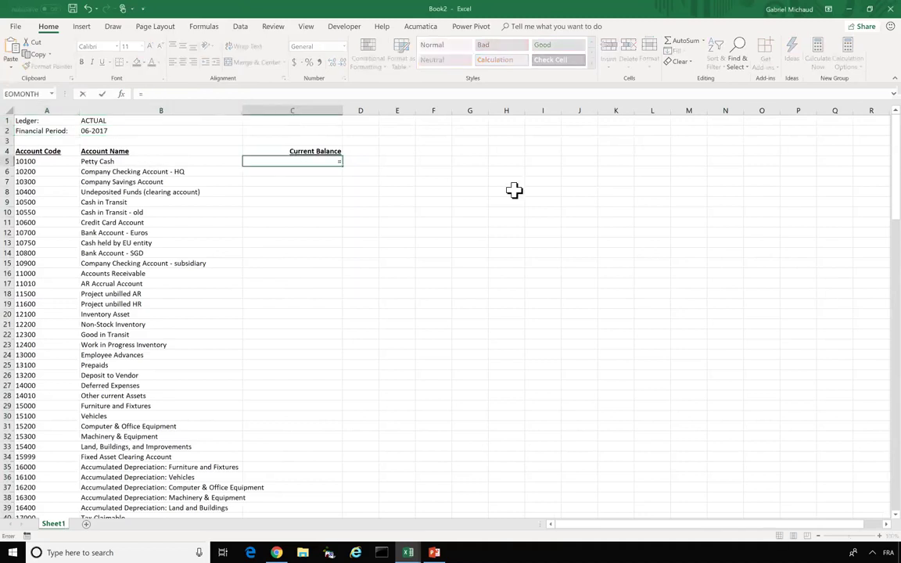
text(ACC)
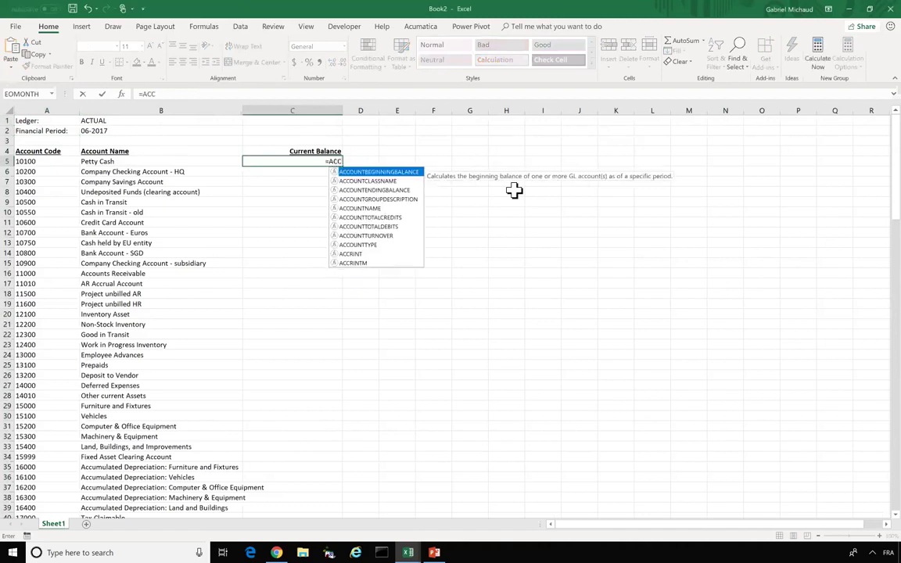
text(OUNT)
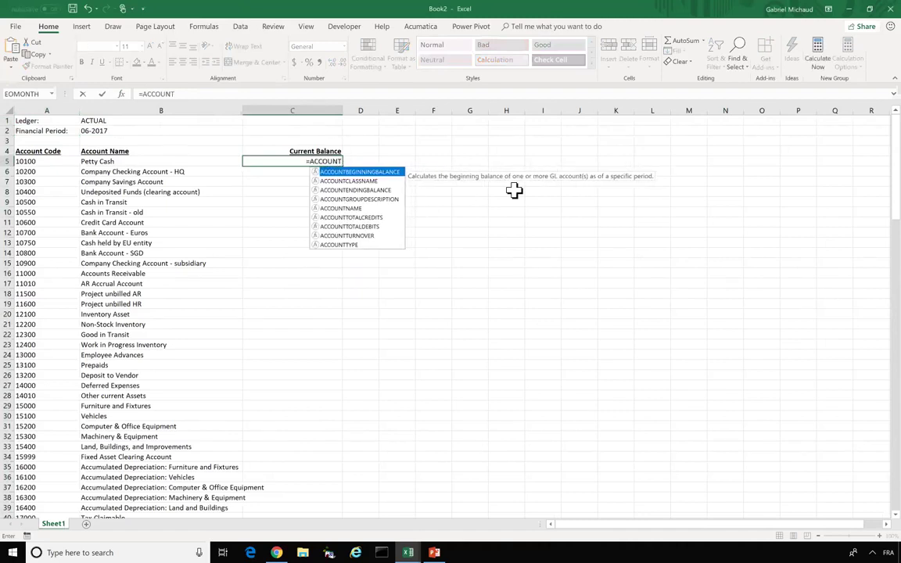
key(Down)
key(Down)
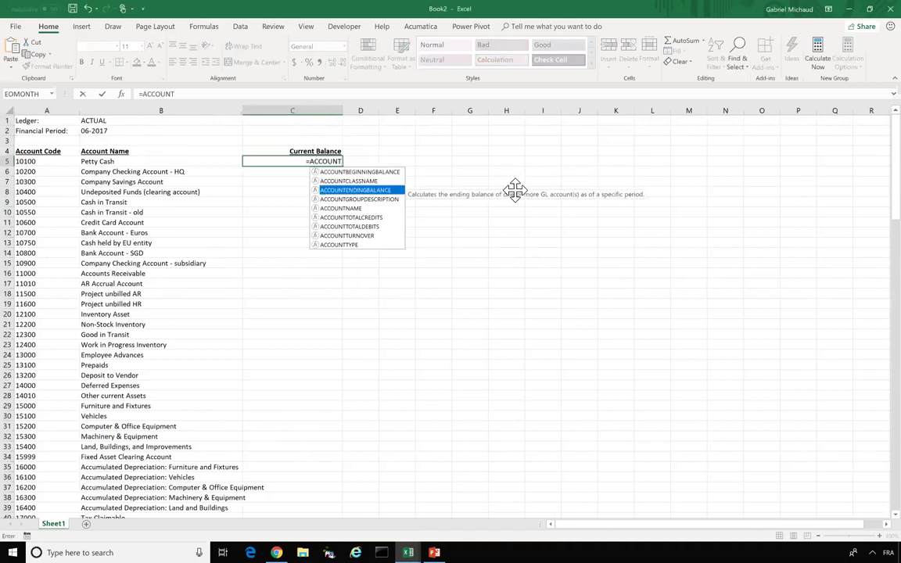
click(176, 92)
key(BackSpace)
key(BackSpace)
key(BackSpace)
key(BackSpace)
key(BackSpace)
key(BackSpace)
key(BackSpace)
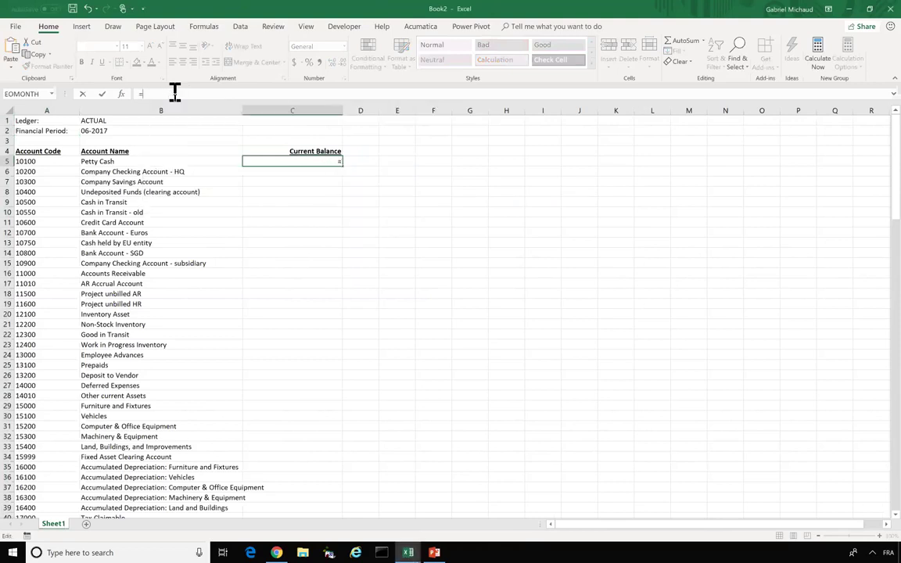
text(PROJECT)
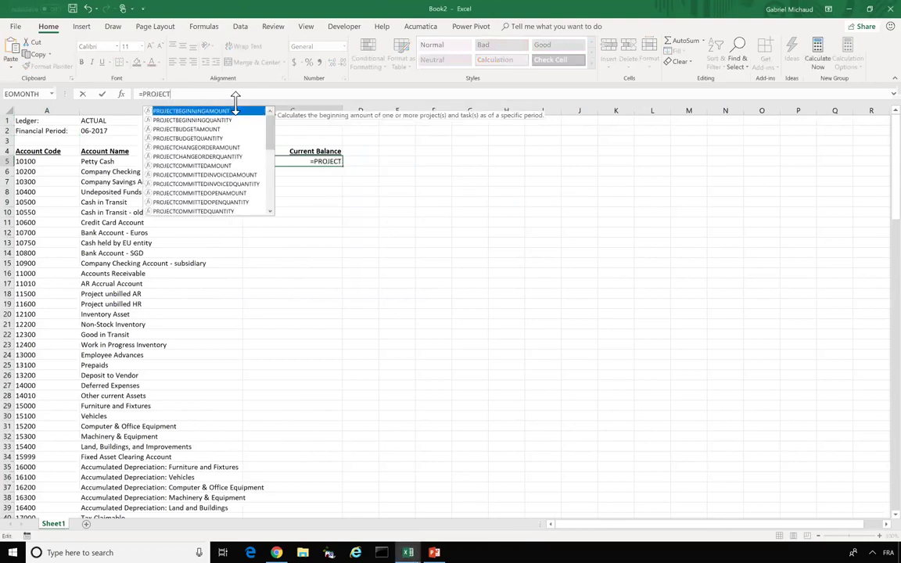
key(Down)
key(Down)
key(Down)
key(Down)
key(Down)
key(Down)
key(Down)
key(Down)
key(Down)
key(Down)
key(Down)
key(Down)
key(Up)
key(shift+Home)
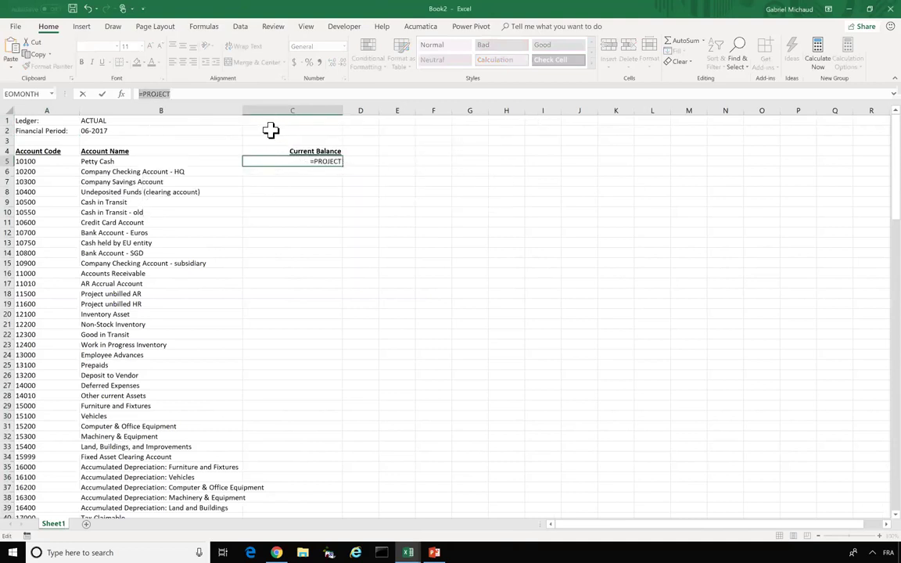
text(=ACCOUNT)
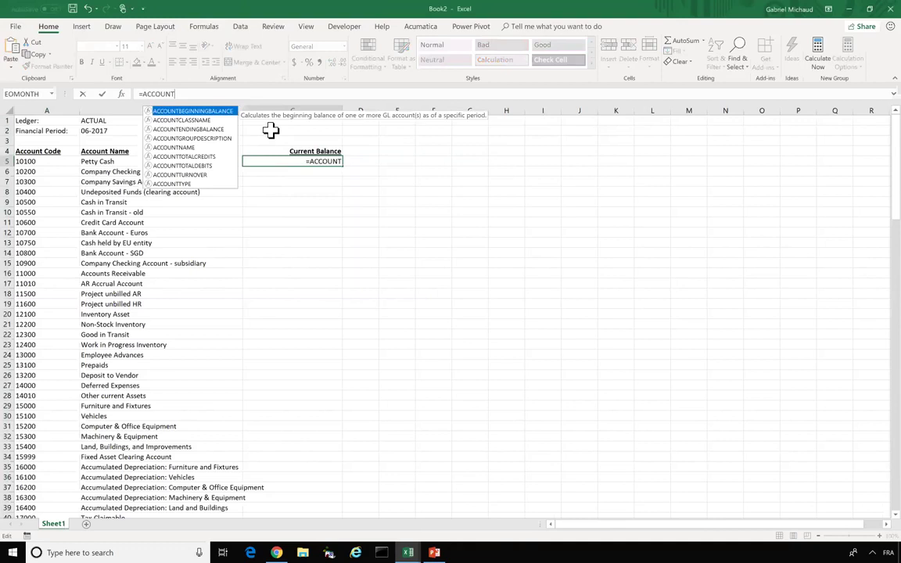
text(ENDINGBALANCE()
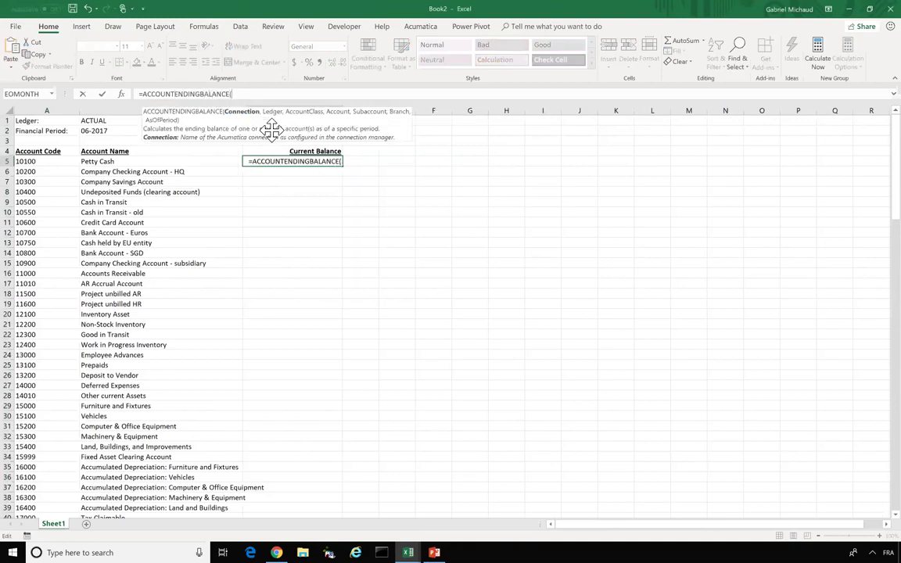
text("Demo)
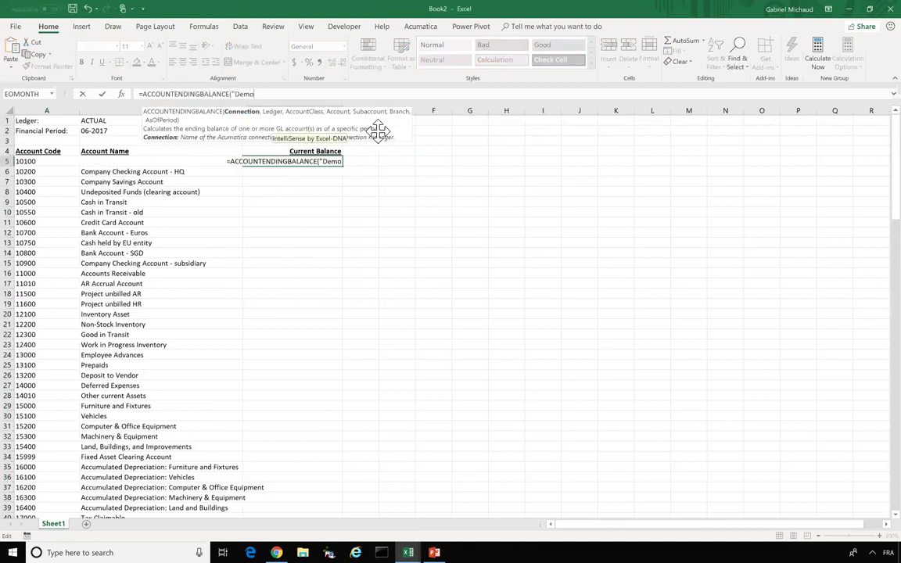
text(", $B$1,,)
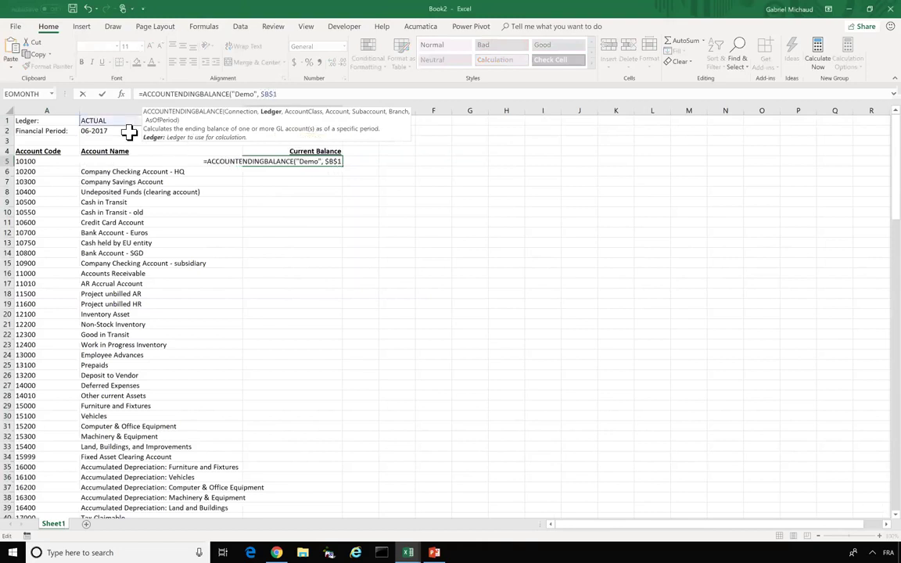
click(26, 161)
text(,)
text(,,$)
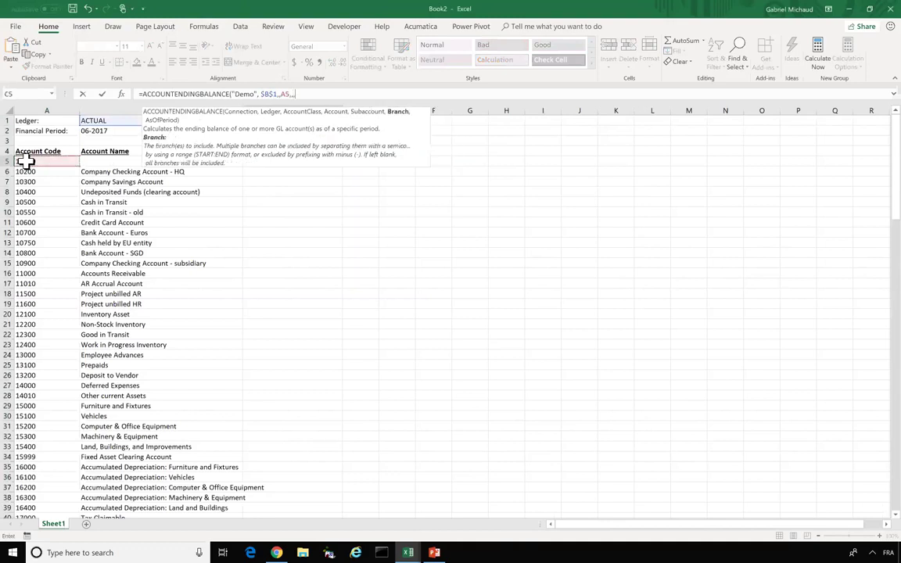
text(B$2))
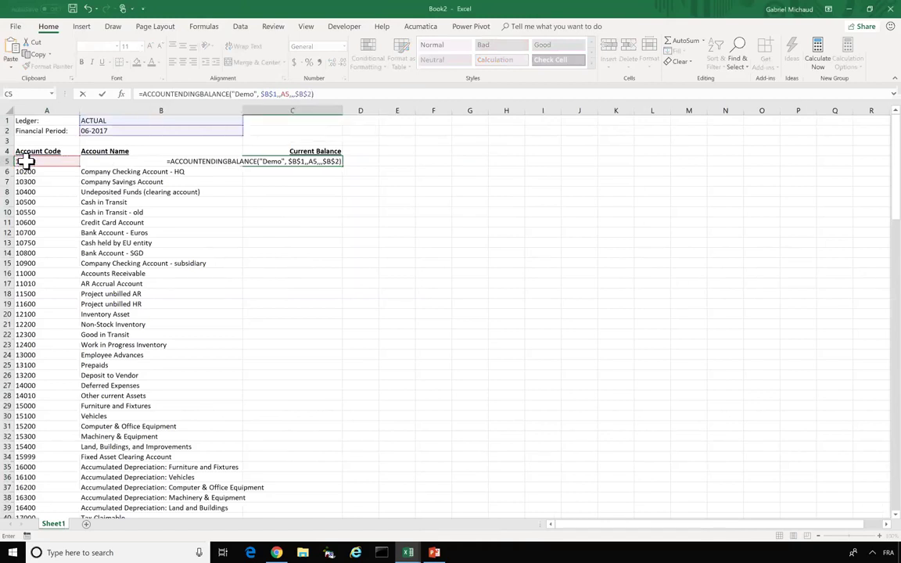
key(Return)
drag(342, 111, 413, 104)
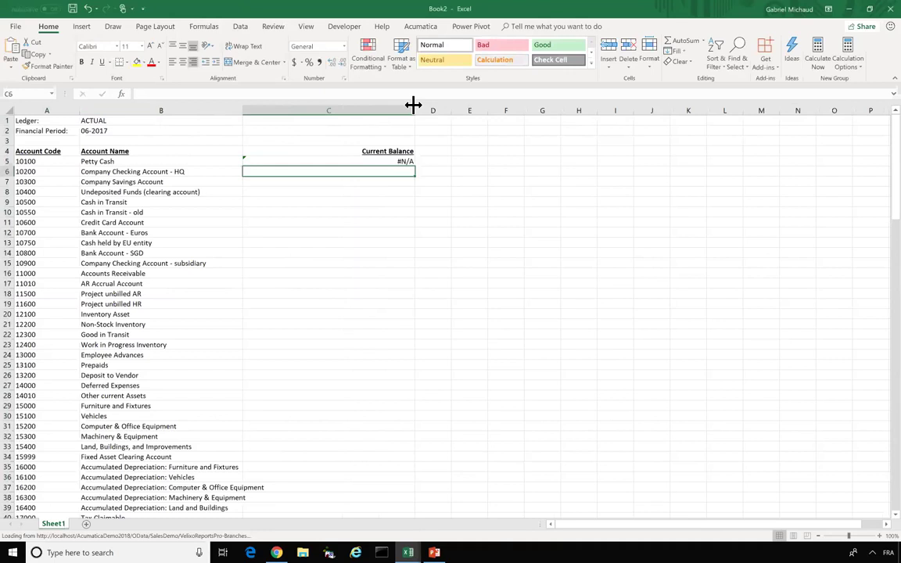
- Format C5 as Currency and fill the balance formula down all account rows
click(379, 161)
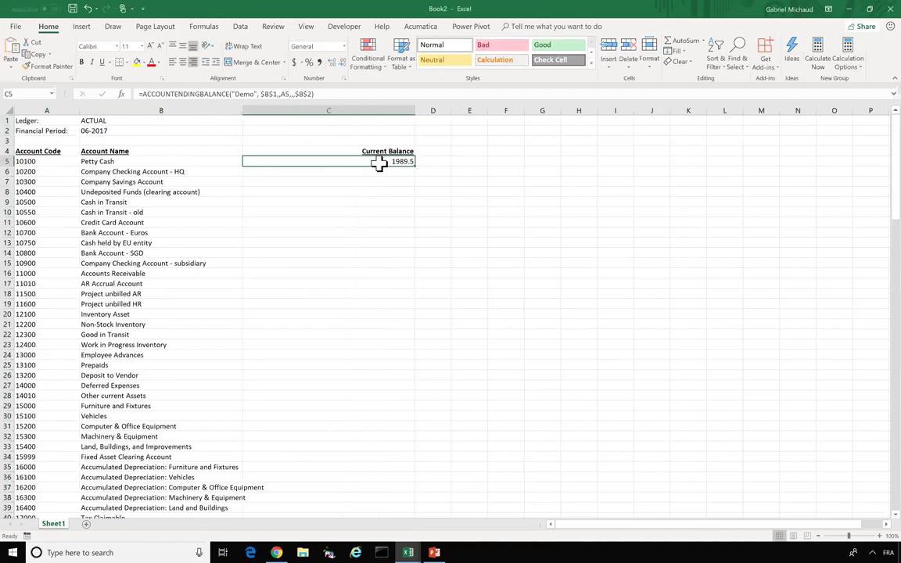
click(134, 129)
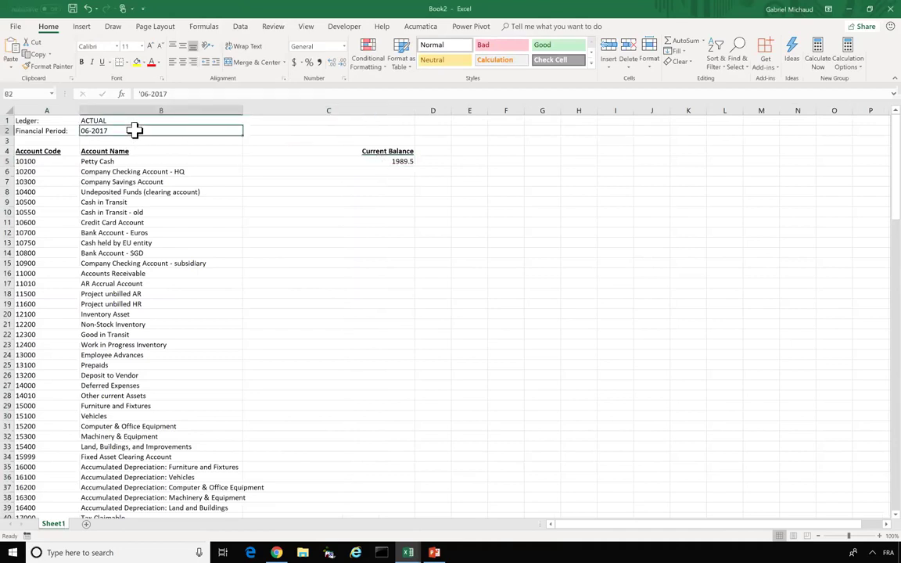
click(87, 122)
click(387, 162)
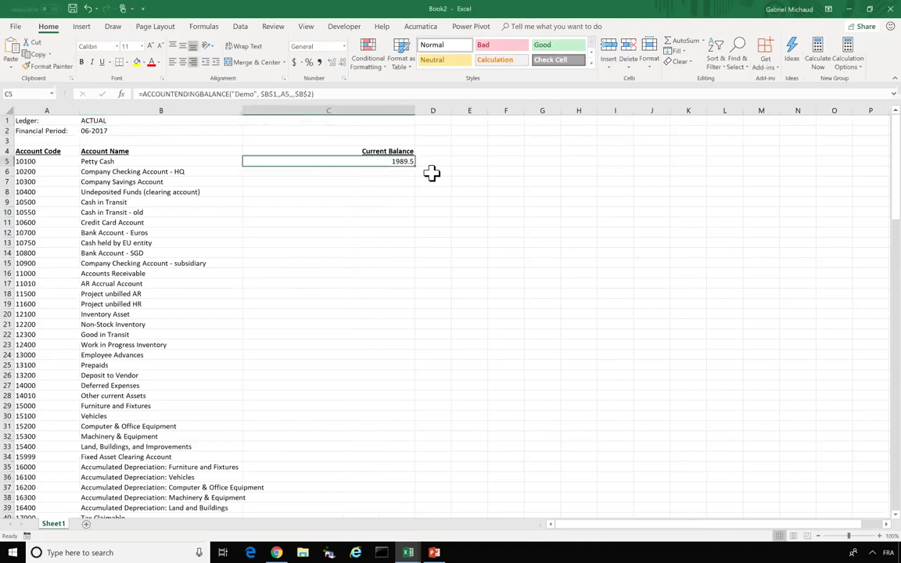
right_click(391, 162)
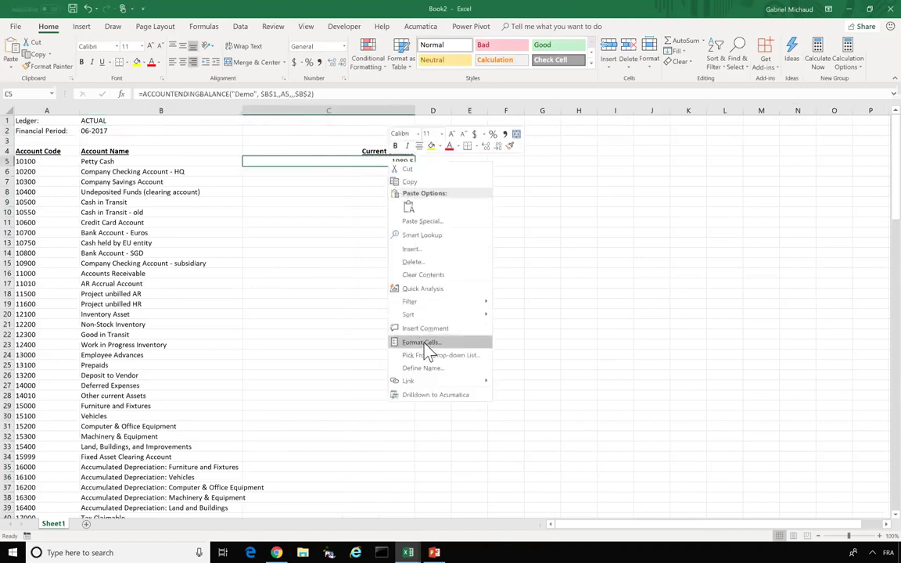
click(423, 342)
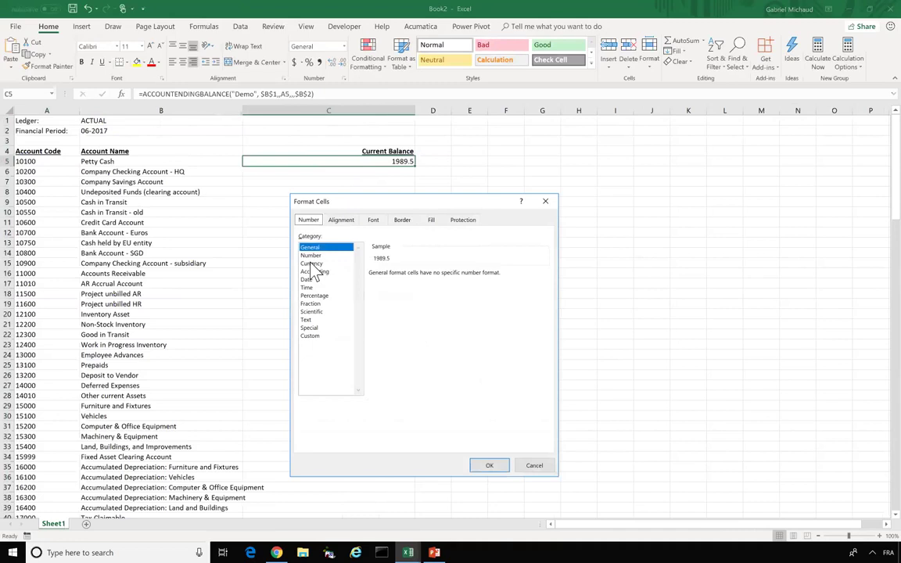
click(323, 263)
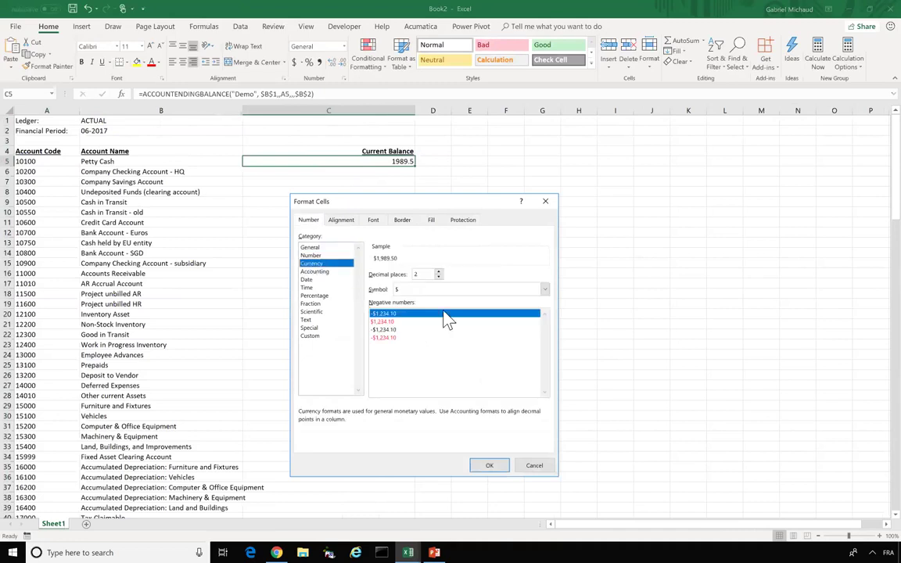
click(488, 466)
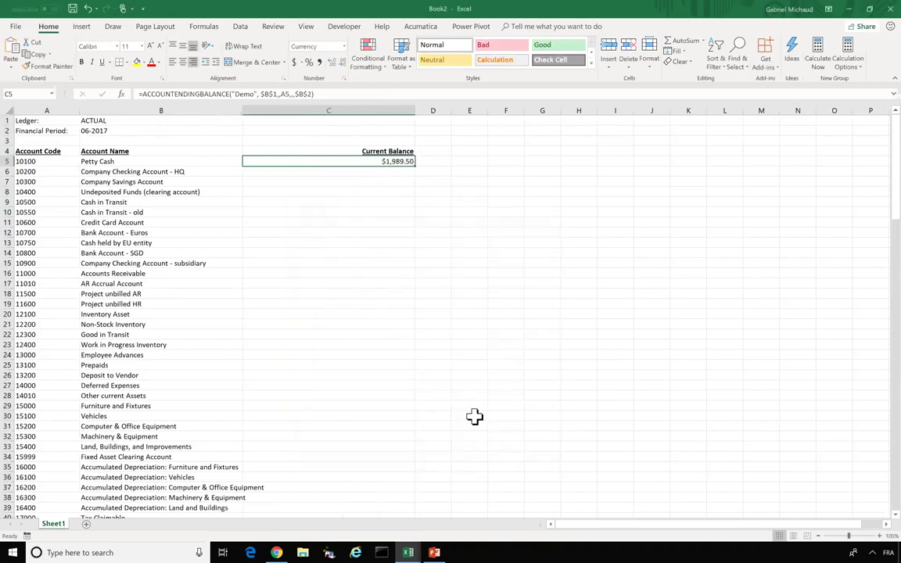
double_click(417, 164)
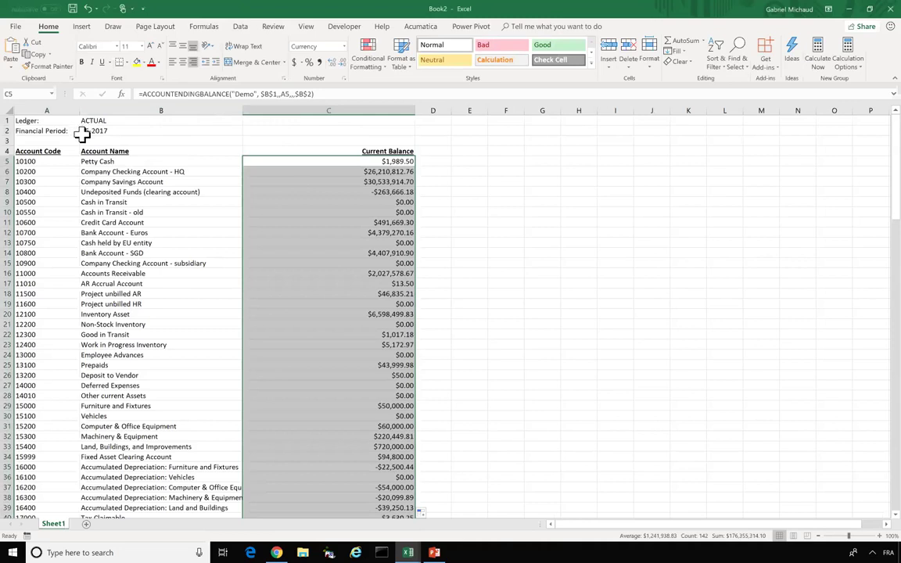
click(82, 133)
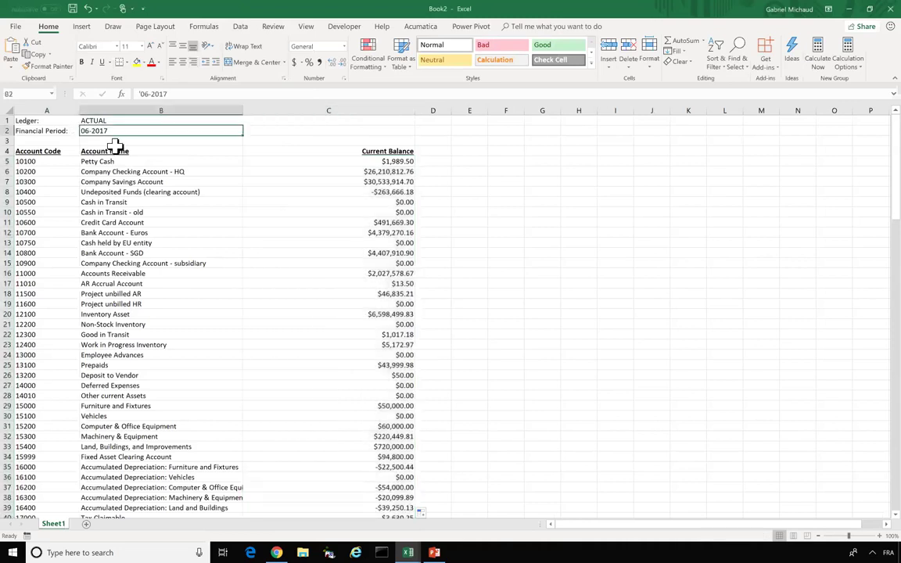
- Change the financial period in B2 from 06-2017 to 10-2017
double_click(88, 131)
key(BackSpace)
text(1)
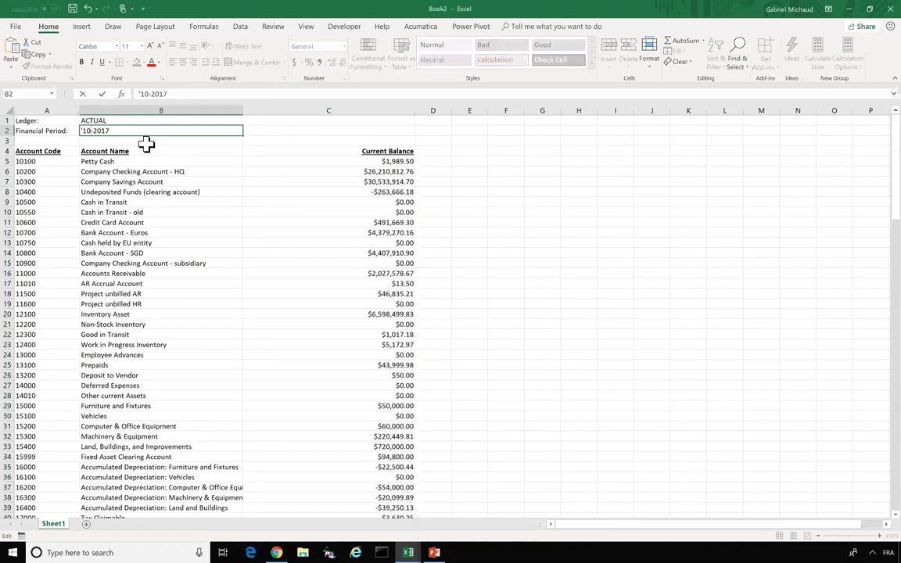
key(Return)
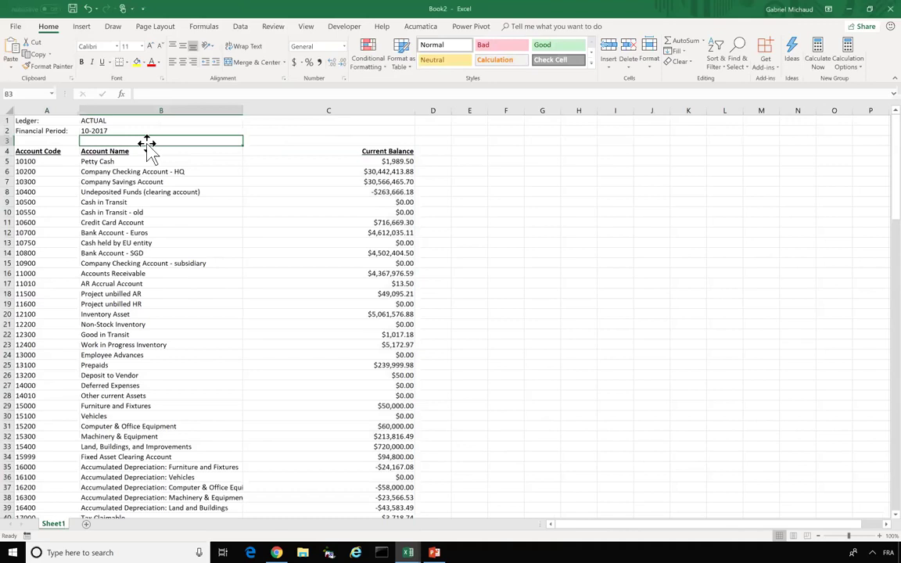
- Refresh all Acumatica data, then check the balance formulas down column C
click(428, 29)
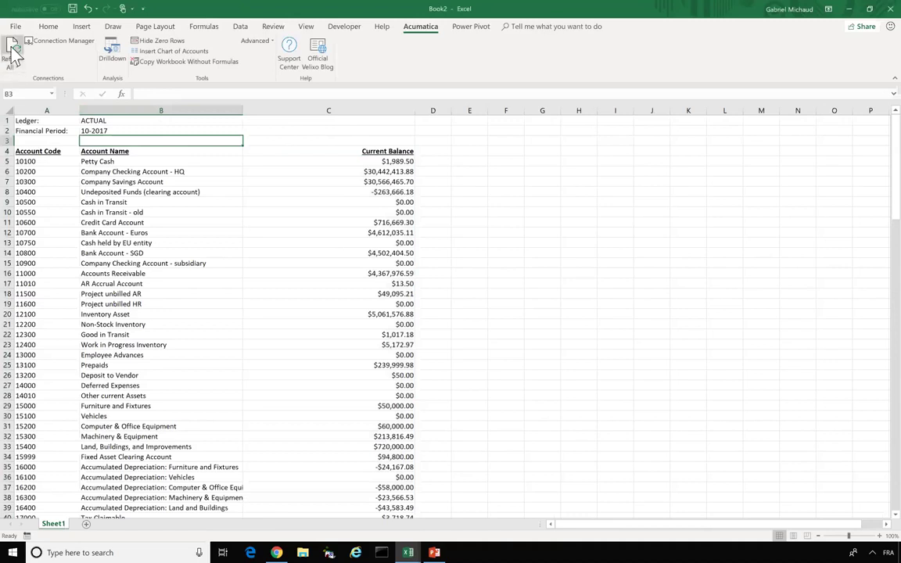
click(14, 53)
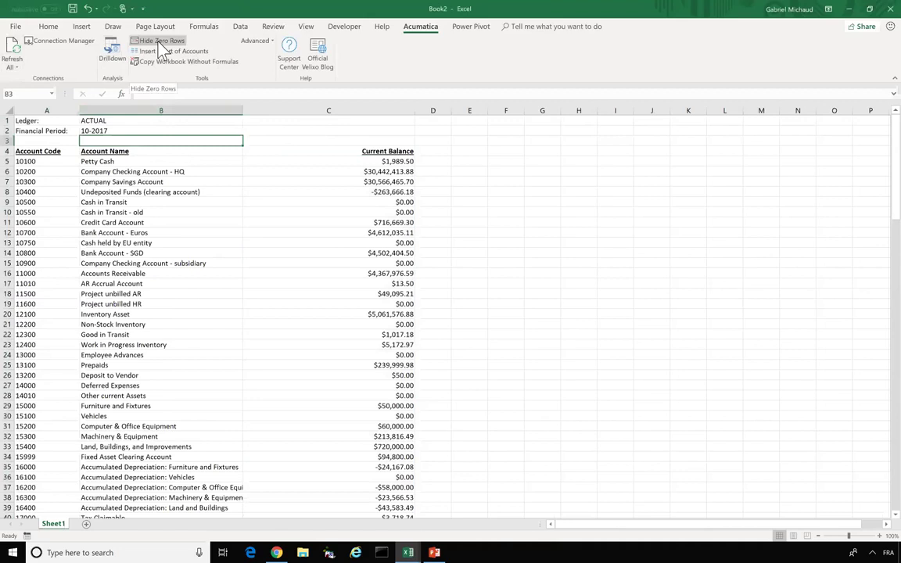
click(378, 202)
click(373, 213)
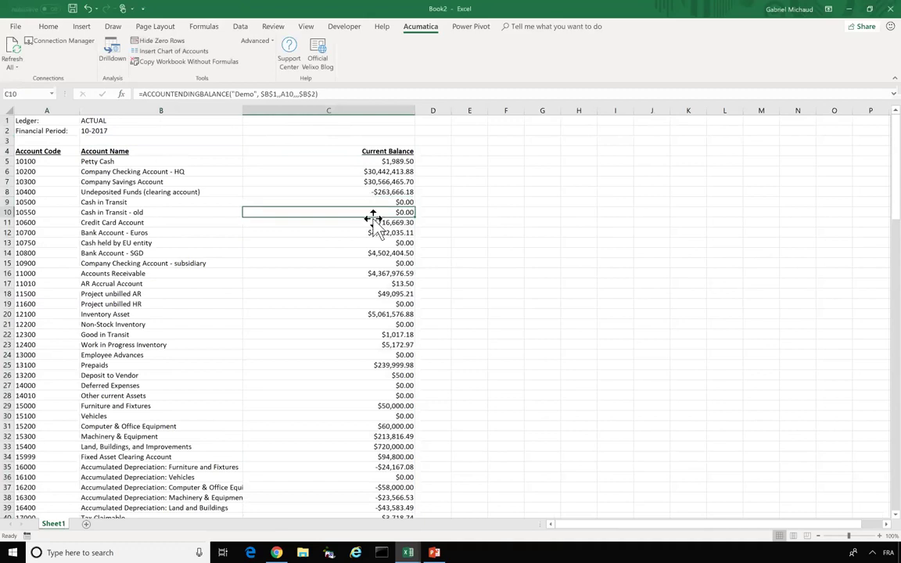
click(382, 234)
click(386, 253)
click(386, 264)
click(384, 303)
click(385, 324)
click(387, 355)
click(388, 383)
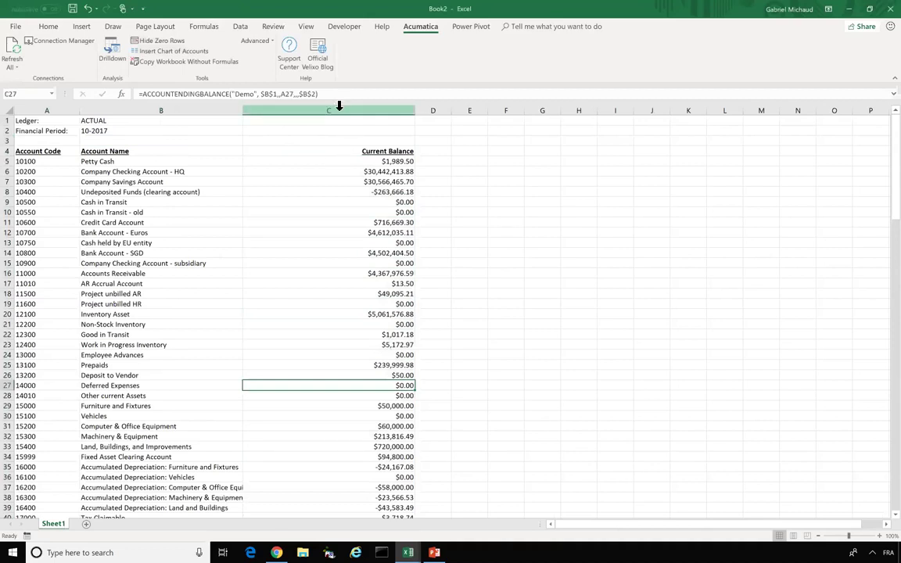
click(339, 107)
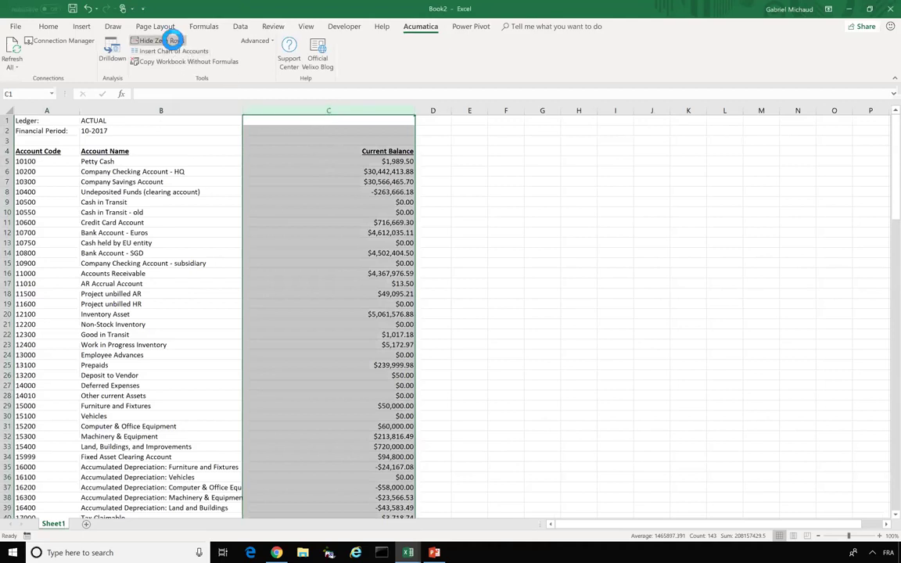
click(174, 41)
click(280, 264)
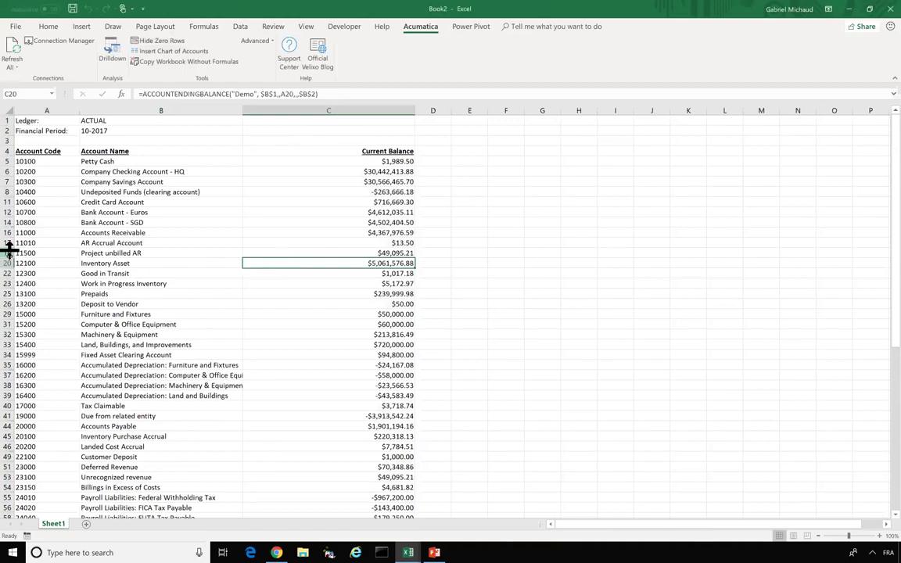
click(8, 251)
click(10, 264)
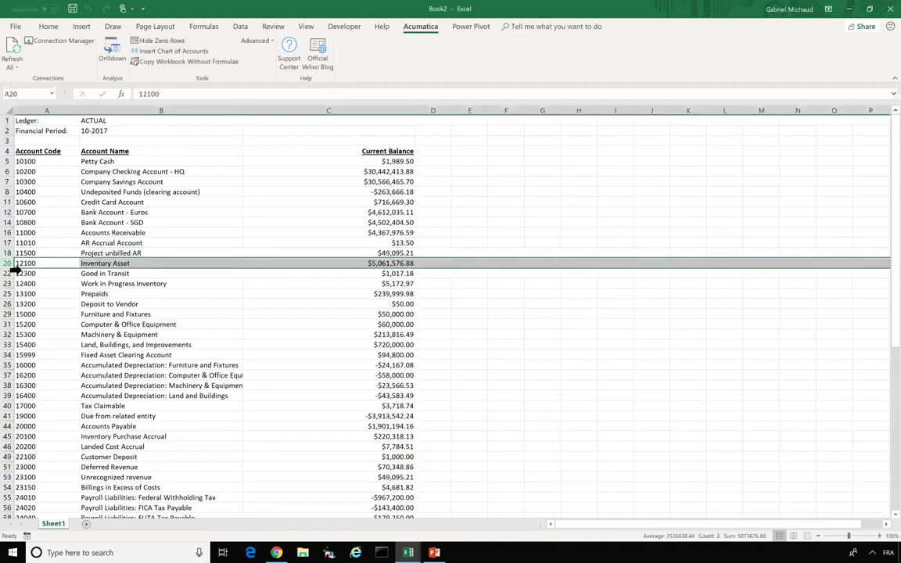
click(16, 273)
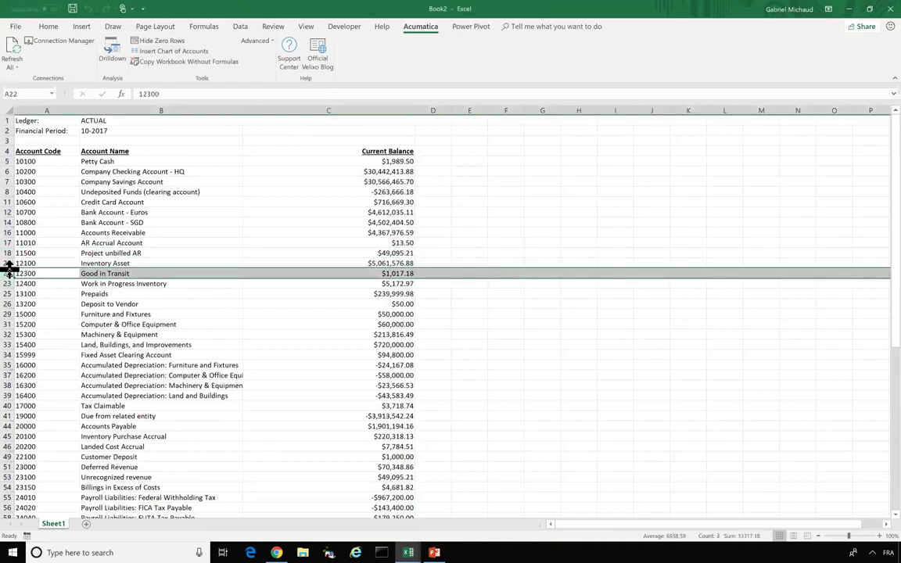
click(8, 110)
right_click(51, 196)
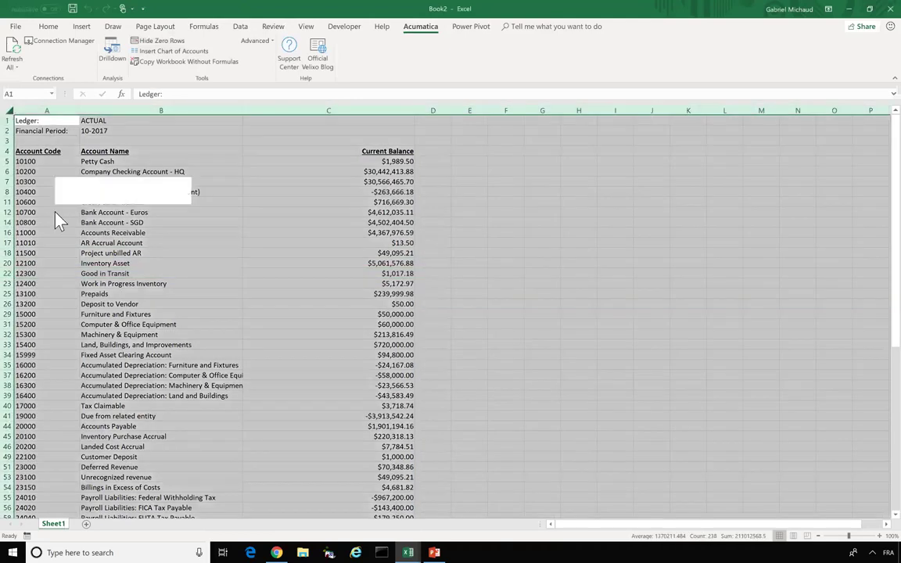
click(81, 365)
click(352, 120)
click(354, 110)
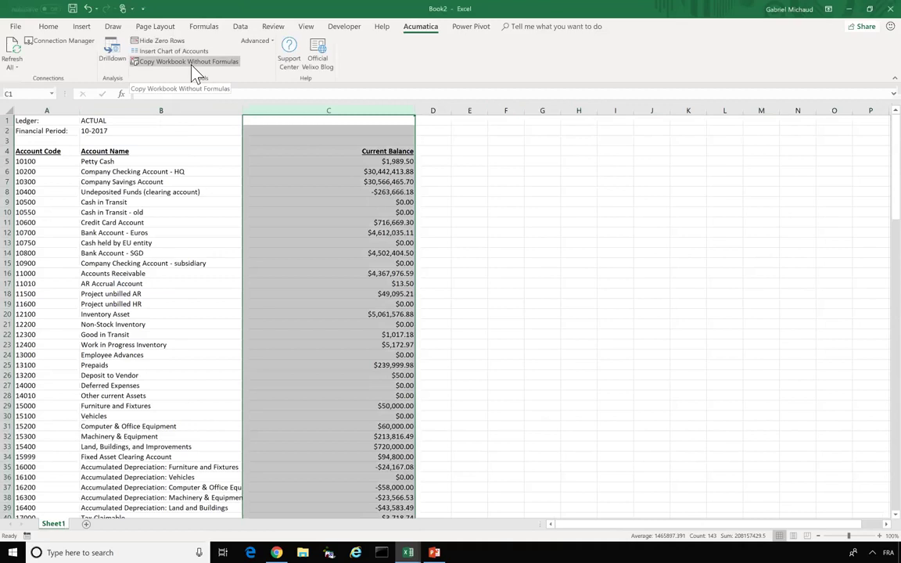
click(274, 162)
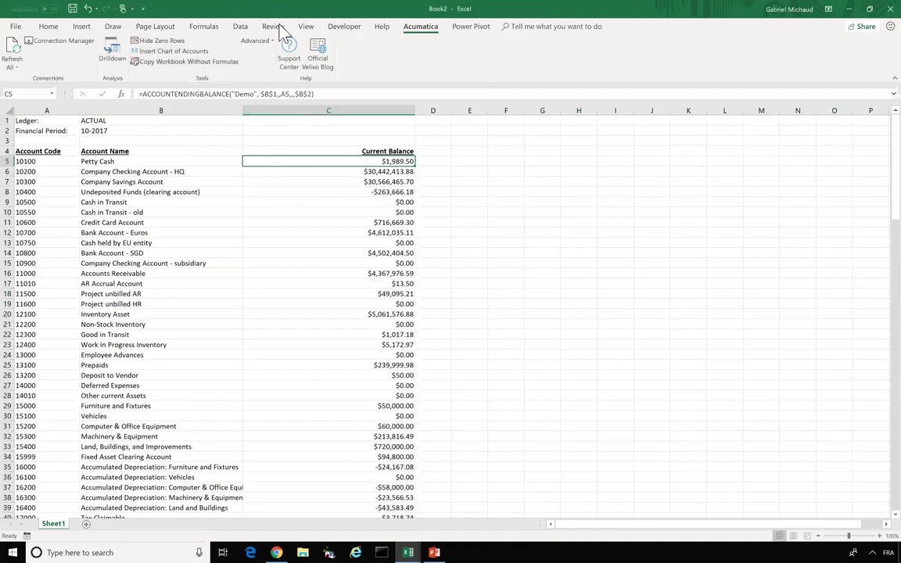
- Open the Velixo support center and go to the Sample Excel Reports article
click(288, 54)
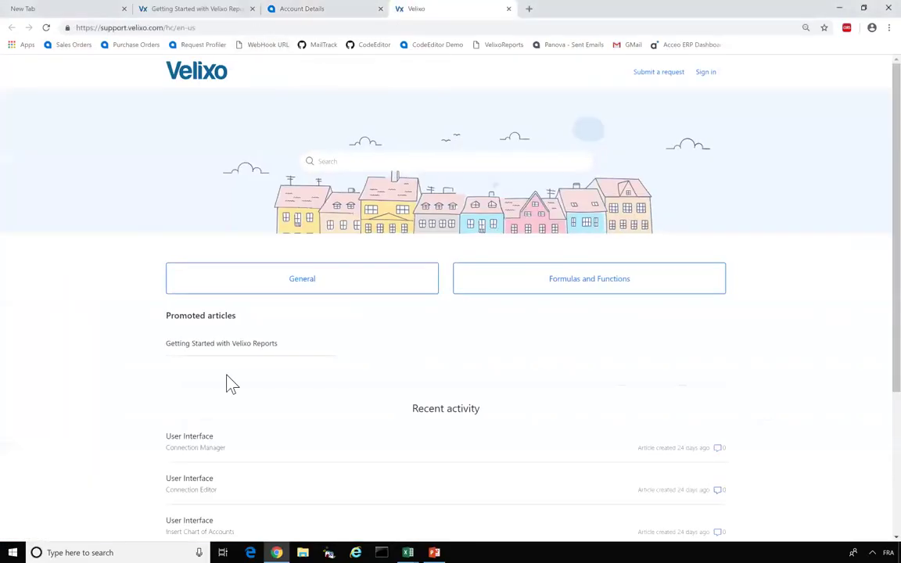
scroll(227, 383, down, 1)
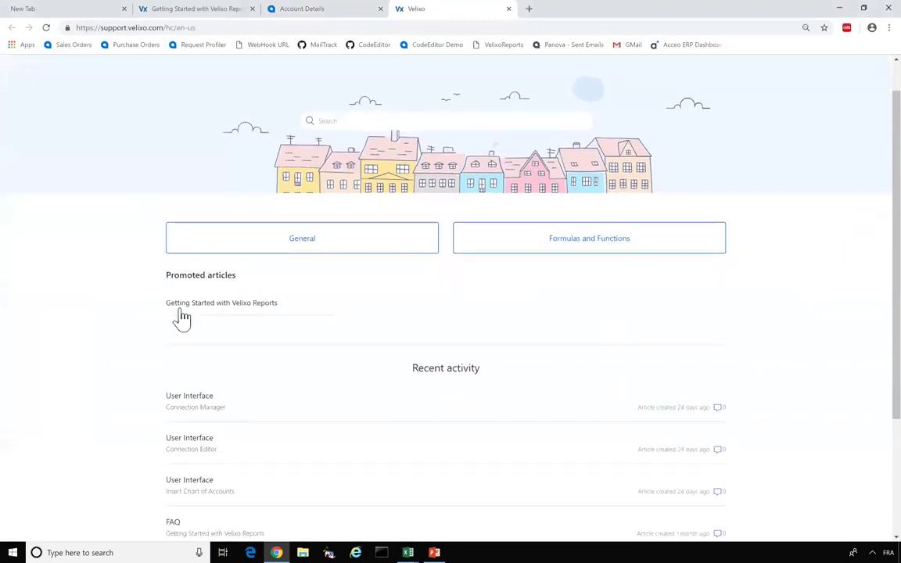
scroll(180, 309, down, 2)
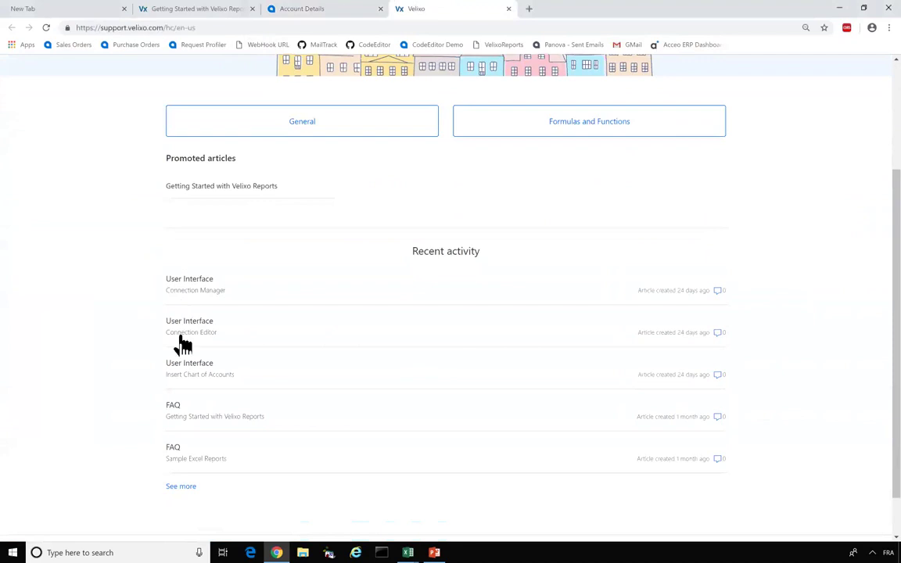
click(187, 459)
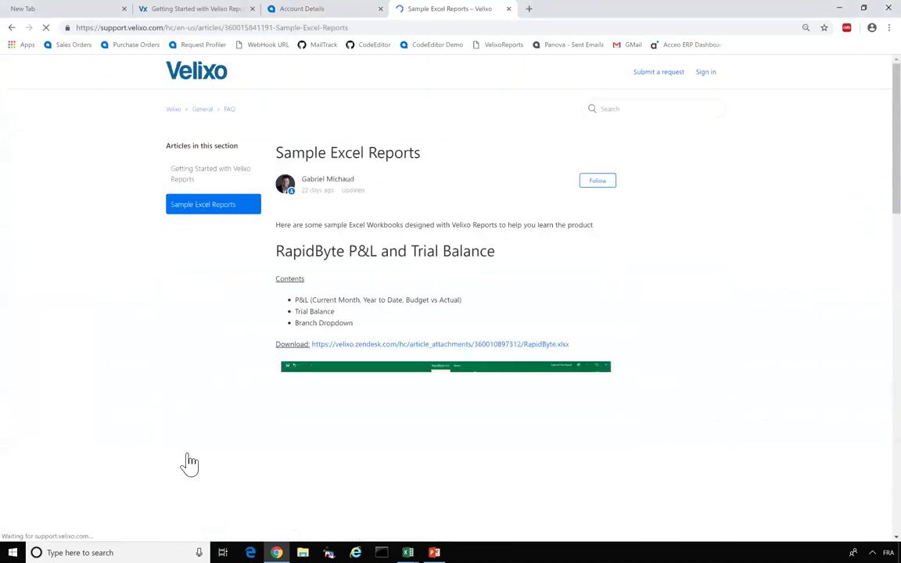
- Scroll the article past the Download link to the sample report screenshots
scroll(368, 212, down, 3)
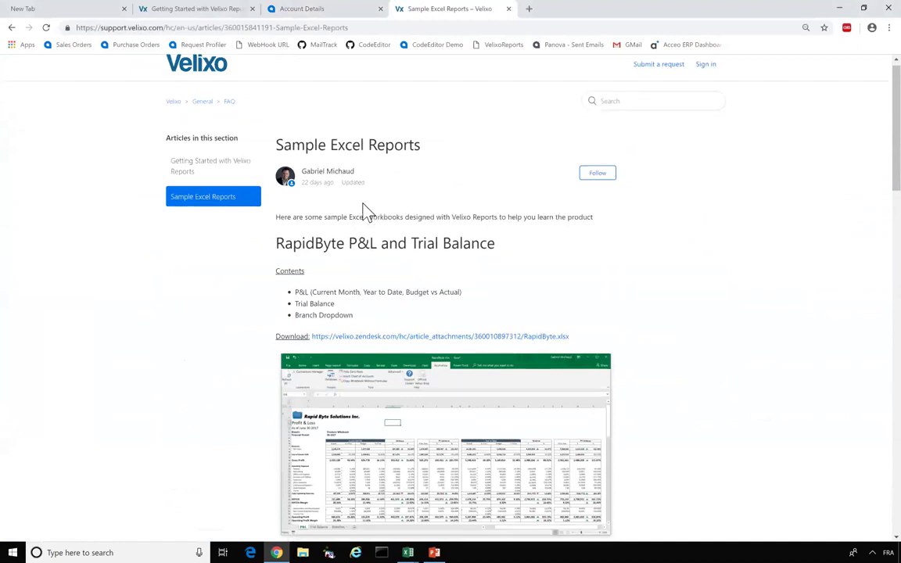
scroll(366, 211, down, 2)
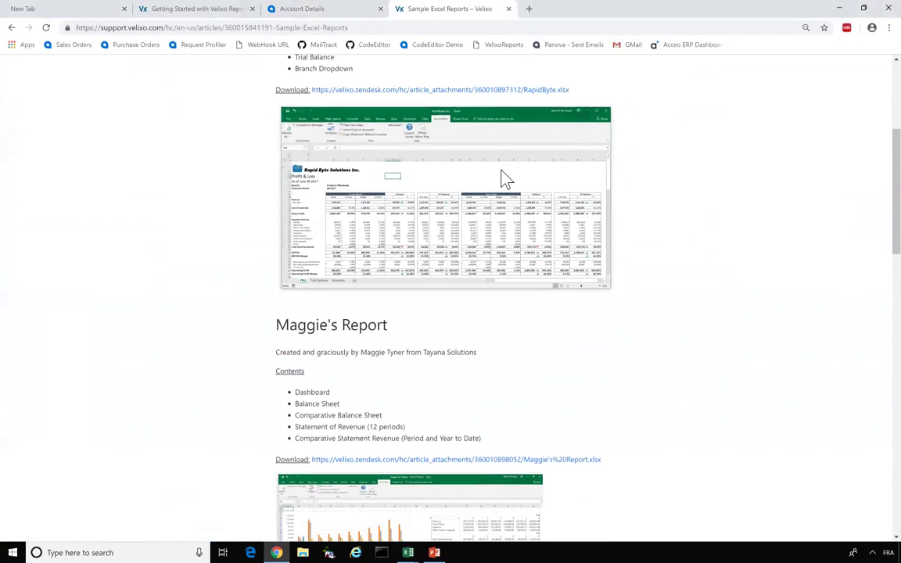
scroll(492, 195, down, 2)
scroll(329, 240, down, 2)
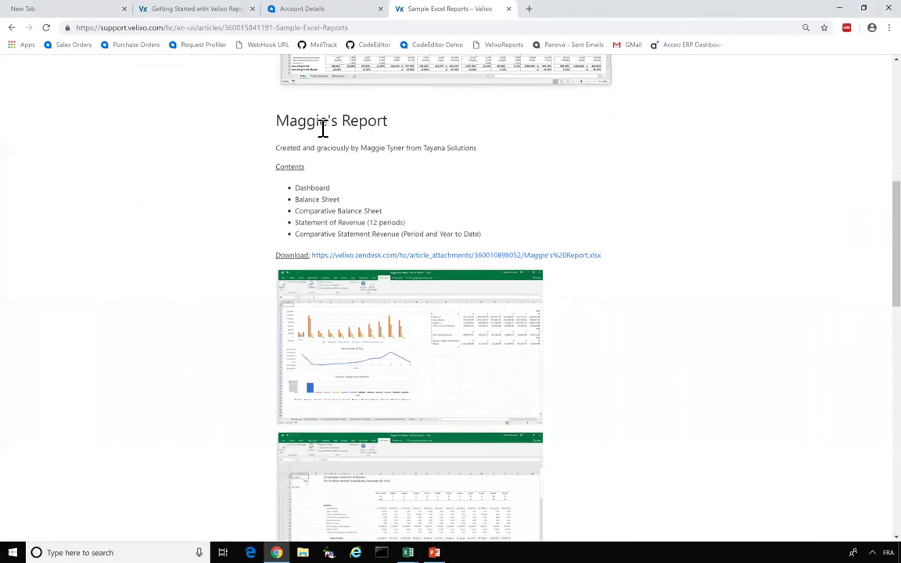
scroll(323, 129, down, 3)
scroll(325, 135, down, 3)
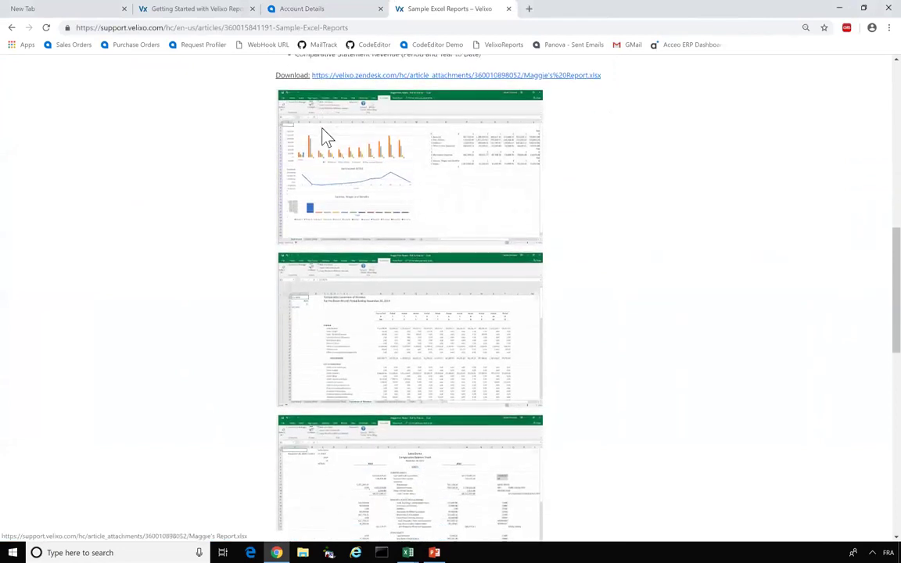
scroll(327, 137, down, 2)
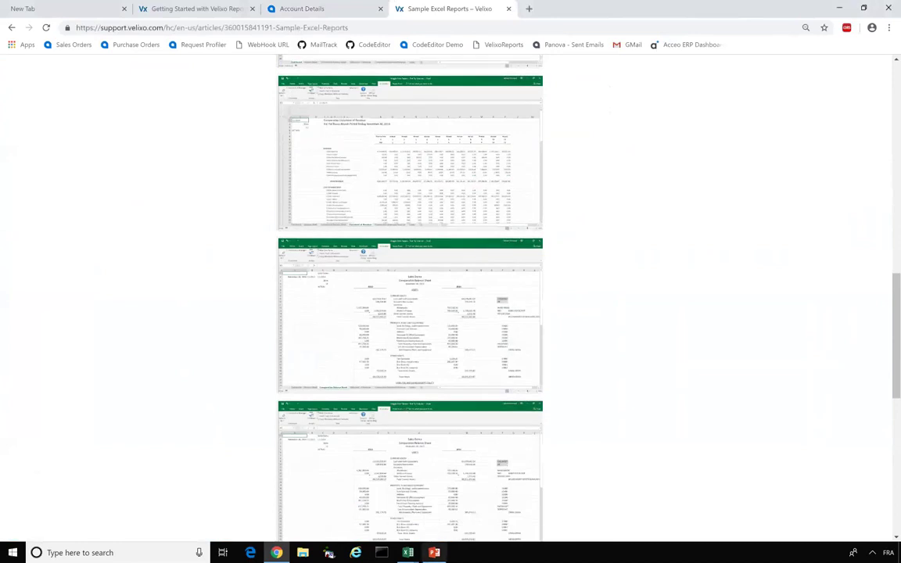
- Glance at PowerPoint's Demo slide, then bring the RapidByte.xlsx P&L workbook back to the front
click(434, 553)
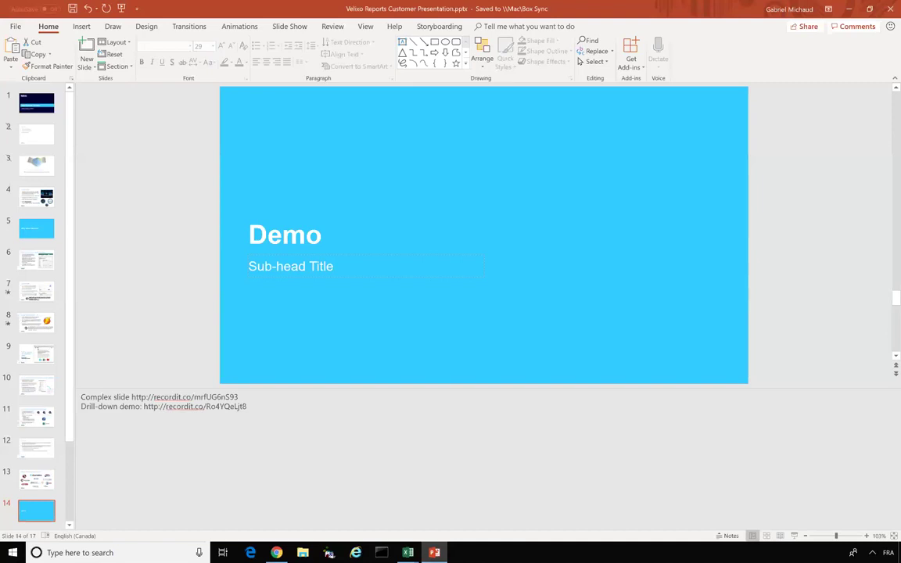
mouse_move(408, 553)
click(358, 501)
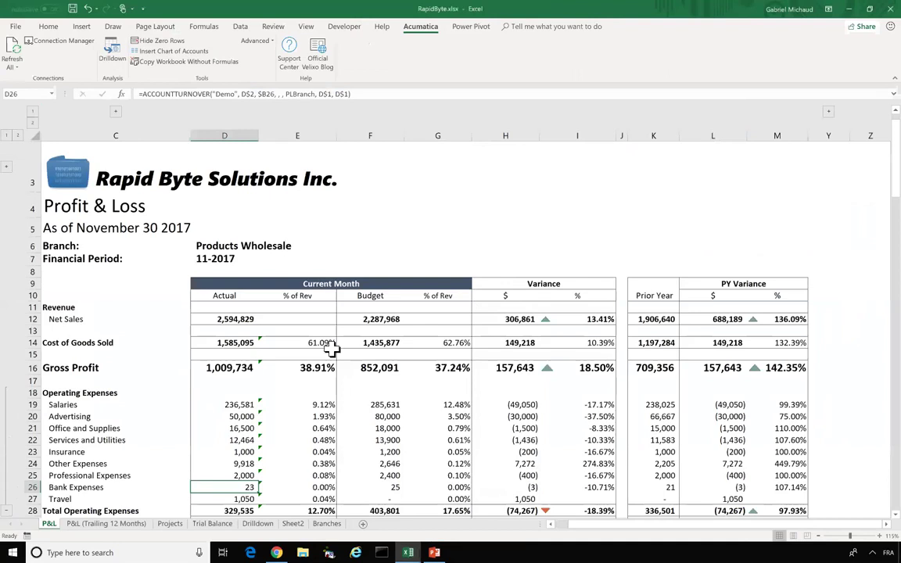
- Insert a 2-D pie chart of the operating expense names and Actuals in C19:D27
scroll(266, 328, down, 1)
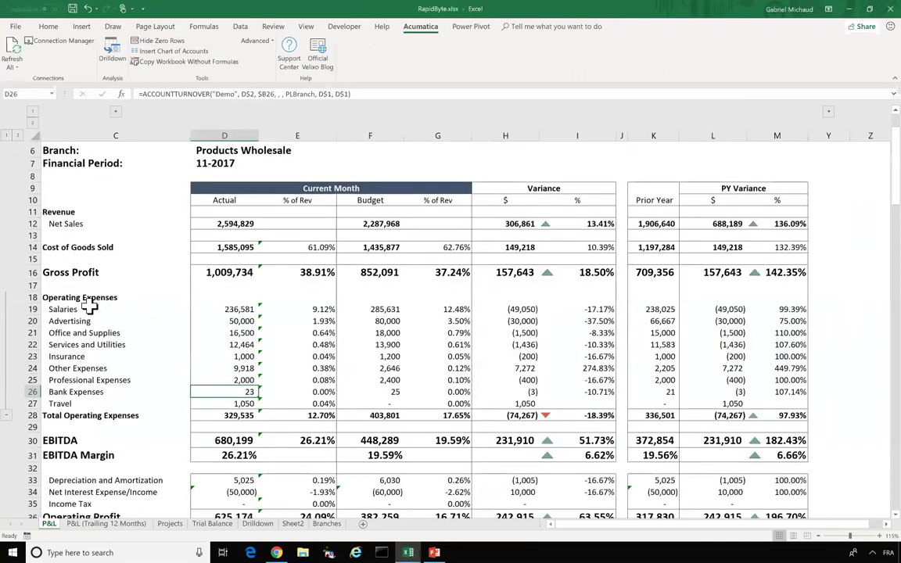
drag(90, 310, 237, 403)
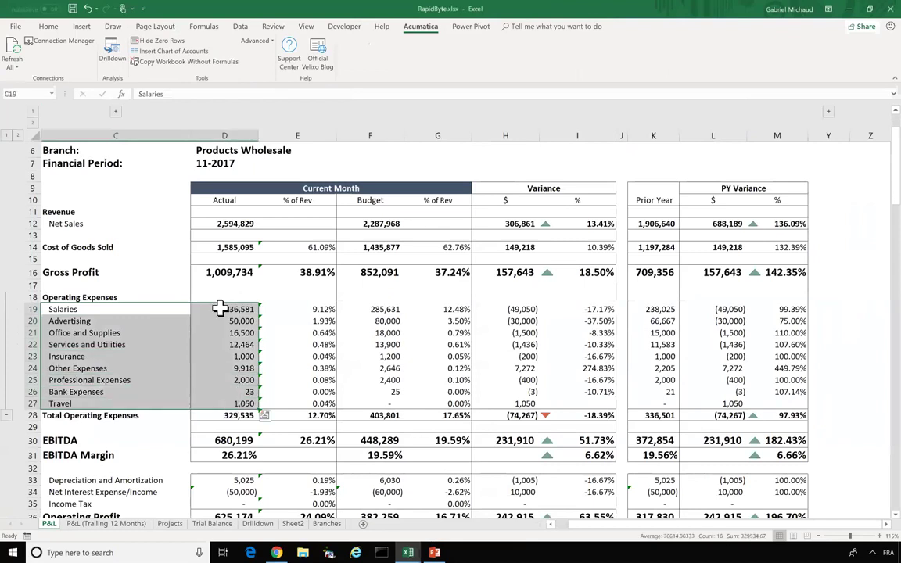
scroll(222, 309, down, 2)
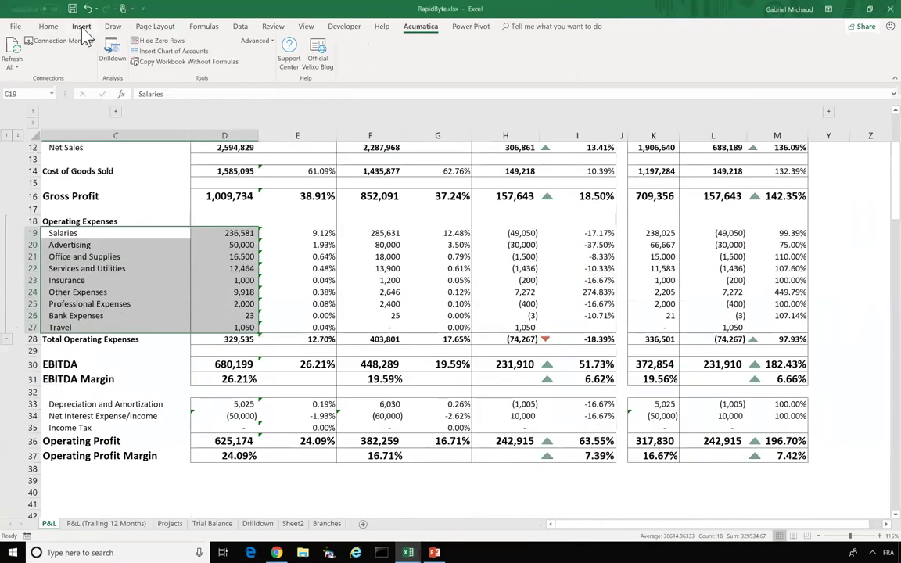
click(82, 29)
click(290, 61)
click(295, 100)
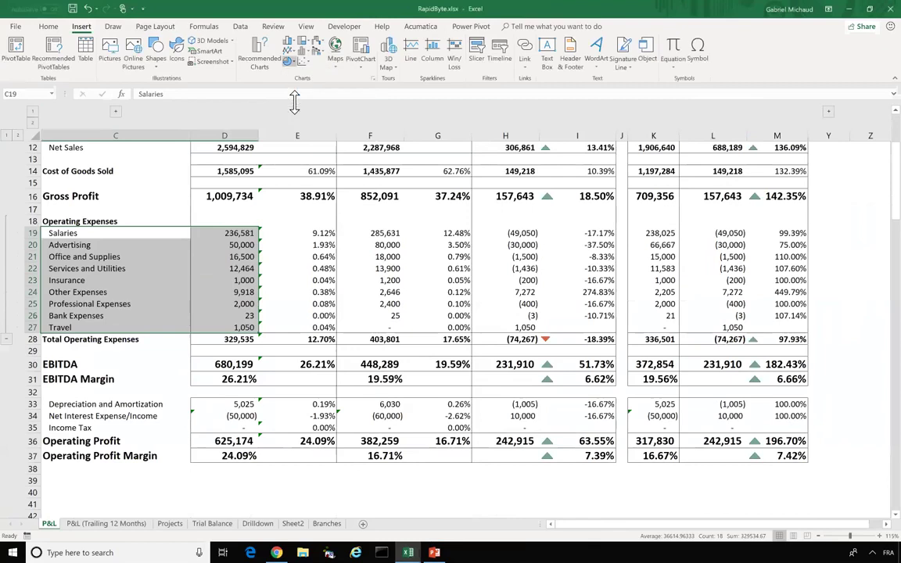
- Retitle the chart 'Expenses by Category'
click(455, 254)
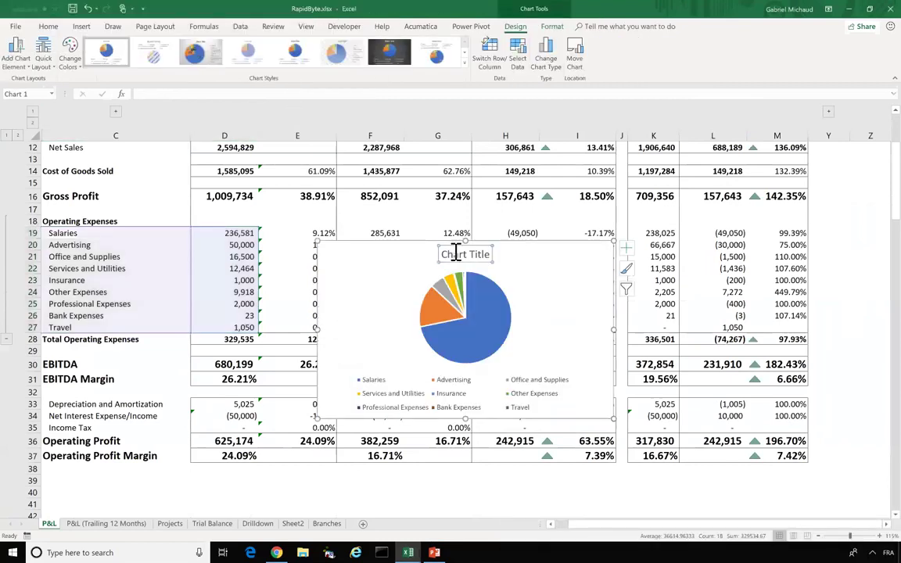
double_click(455, 253)
triple_click(455, 253)
text(Expenses by Category)
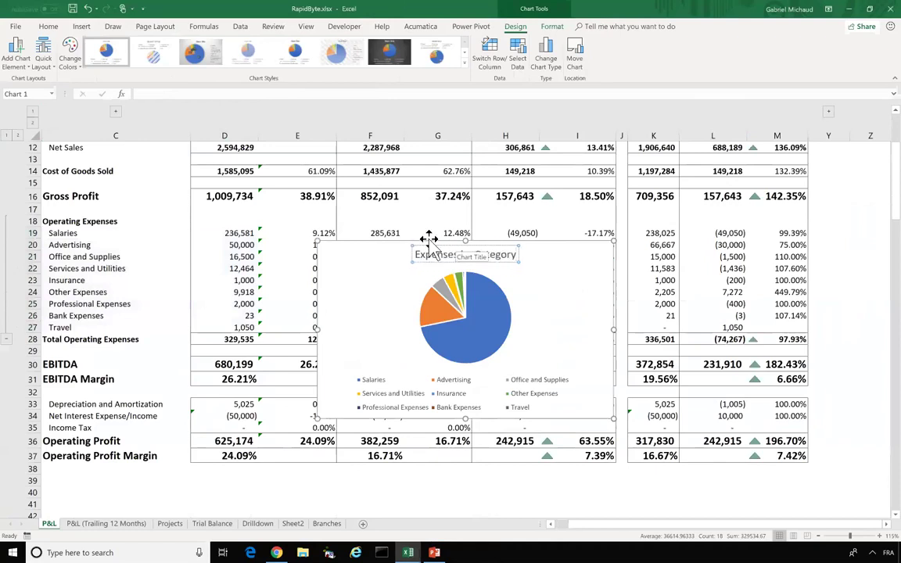
- Move the pie chart below the P&L table, then select the financial period cell
drag(418, 245, 301, 462)
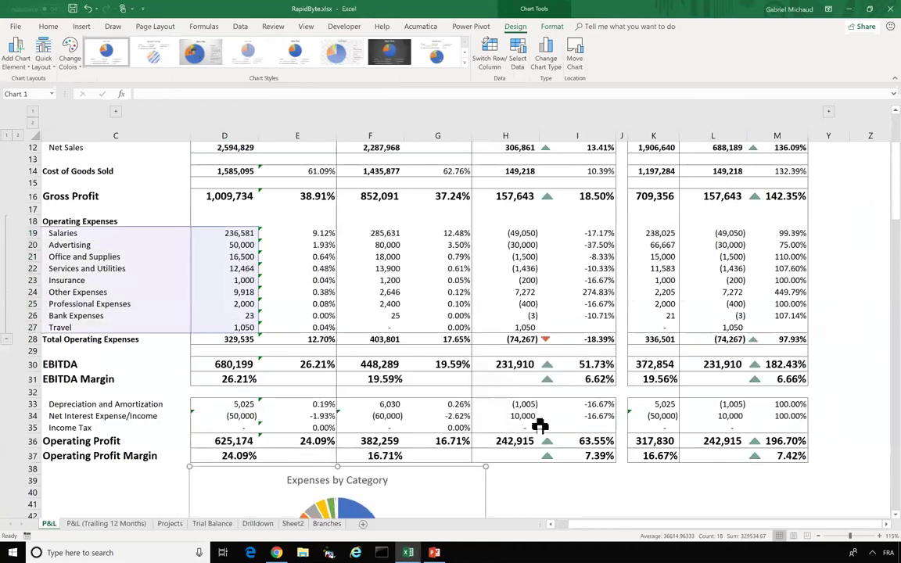
scroll(521, 468, down, 2)
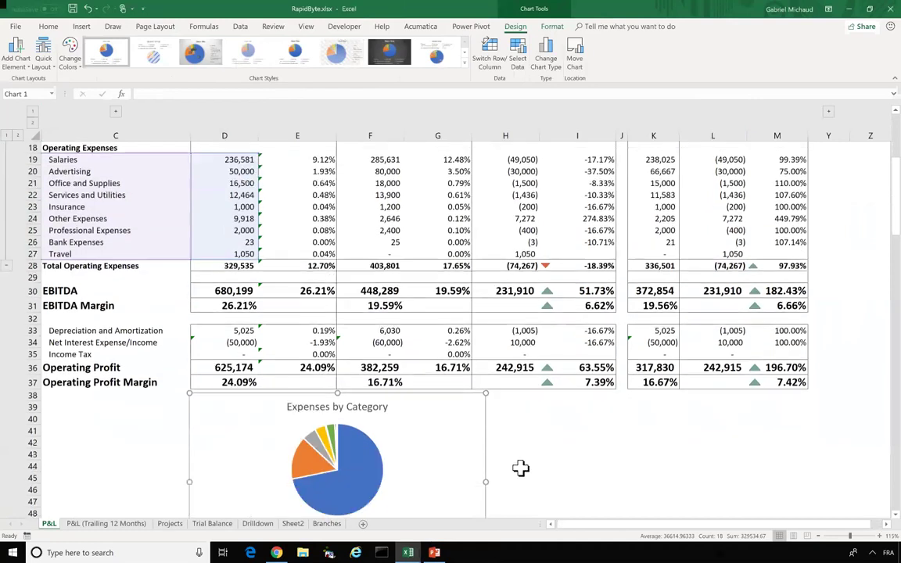
scroll(521, 468, down, 1)
scroll(521, 468, down, 1)
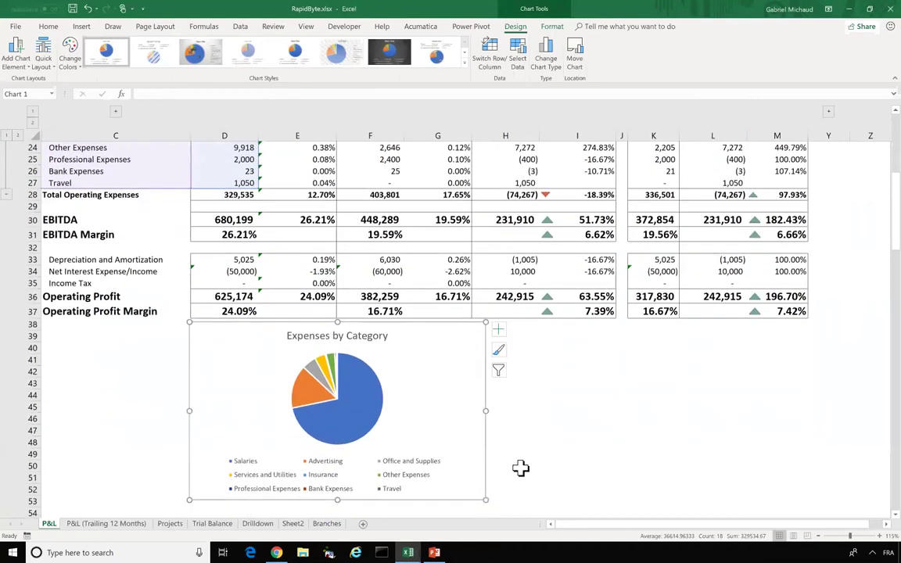
scroll(180, 257, up, 7)
click(203, 258)
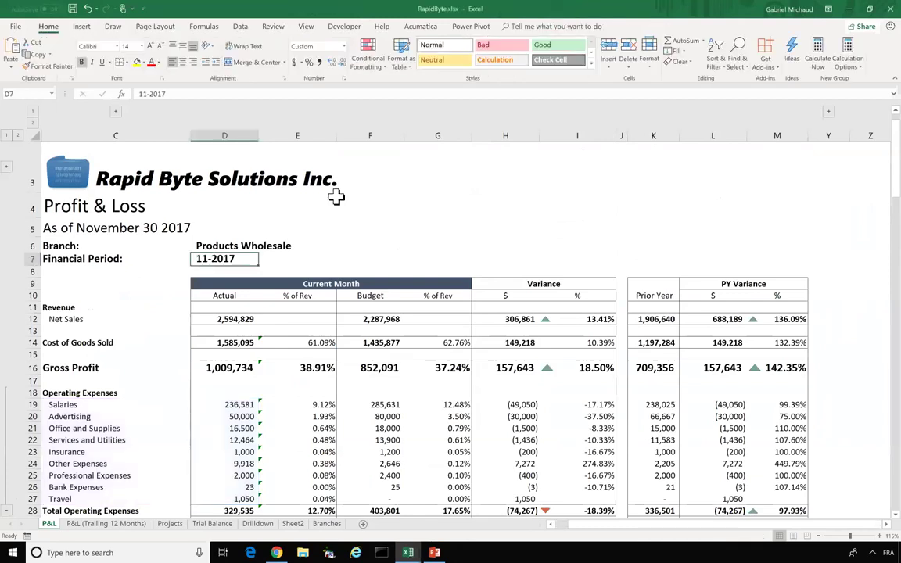
- Enter 03-2018 as the financial period, check the refreshed pie chart, then select the Salaries Actual cell
text(03-2018)
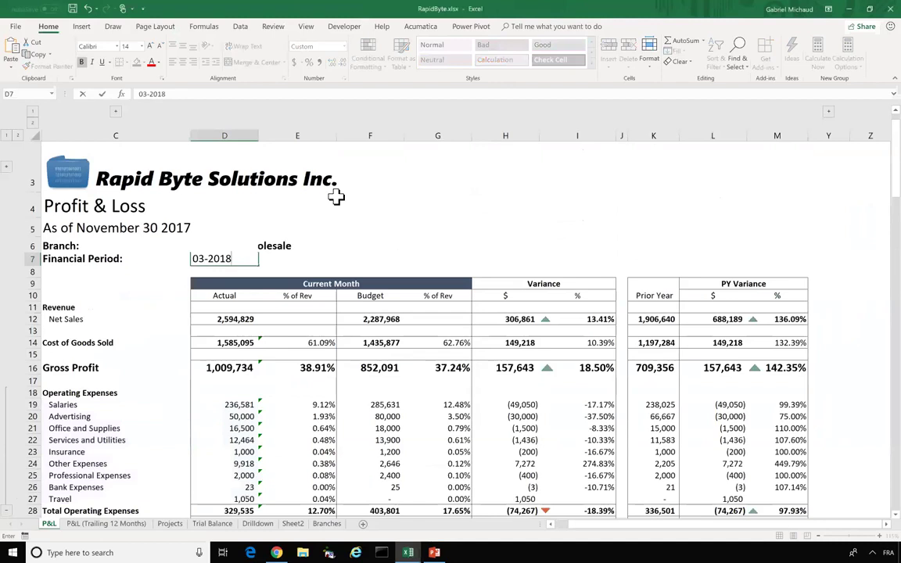
key(Return)
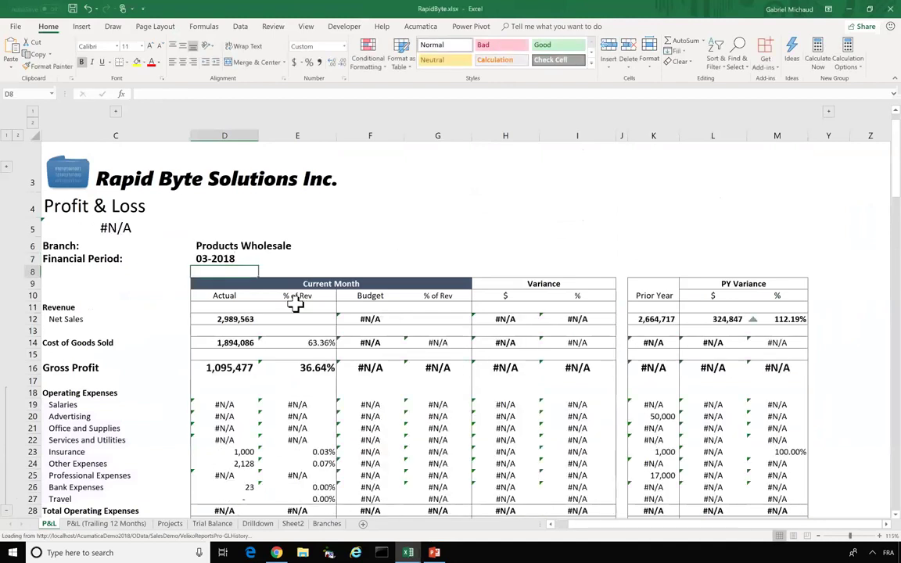
scroll(295, 305, down, 2)
scroll(296, 305, down, 4)
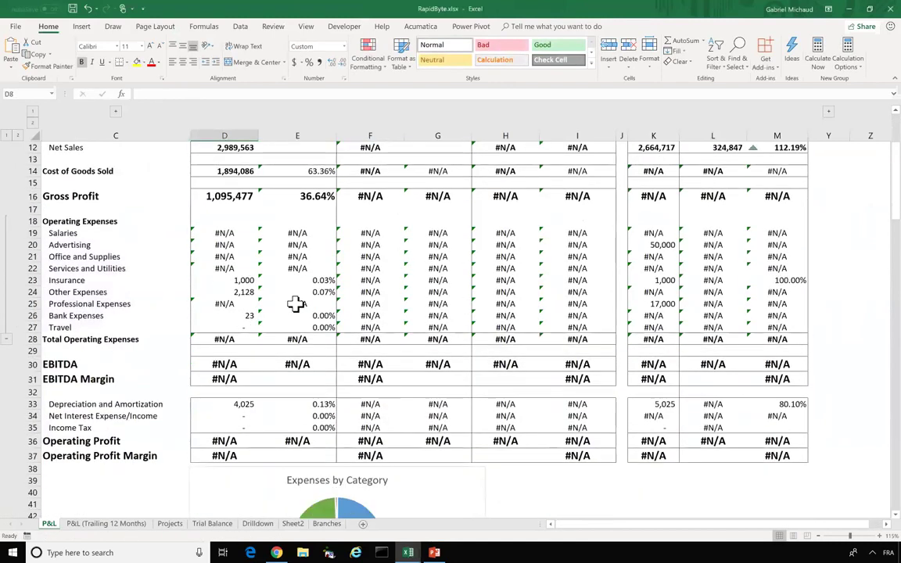
scroll(337, 399, down, 1)
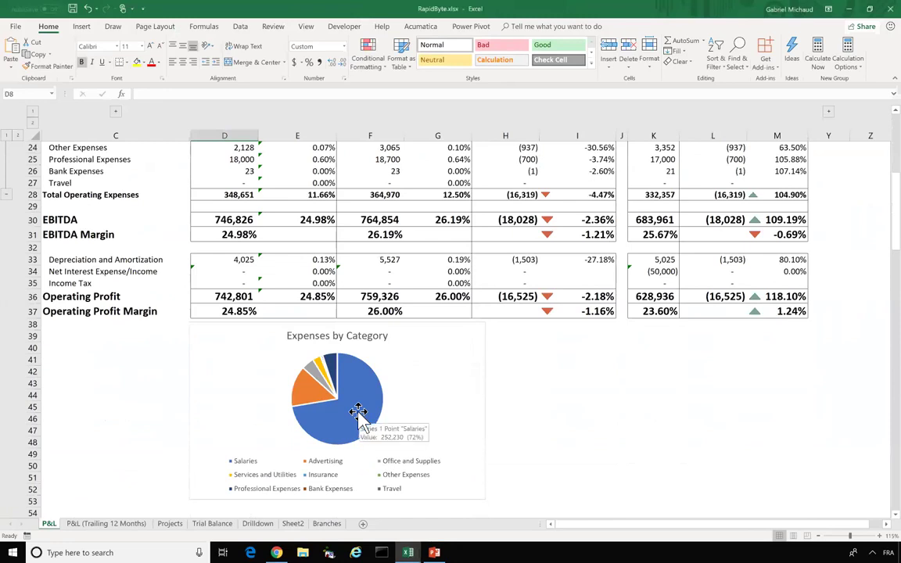
scroll(358, 413, up, 1)
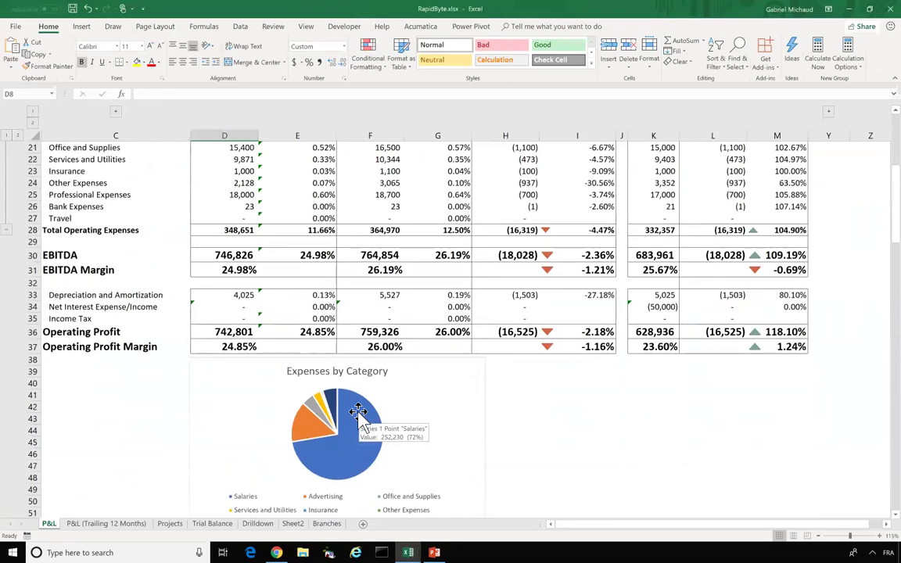
scroll(358, 412, up, 2)
click(213, 197)
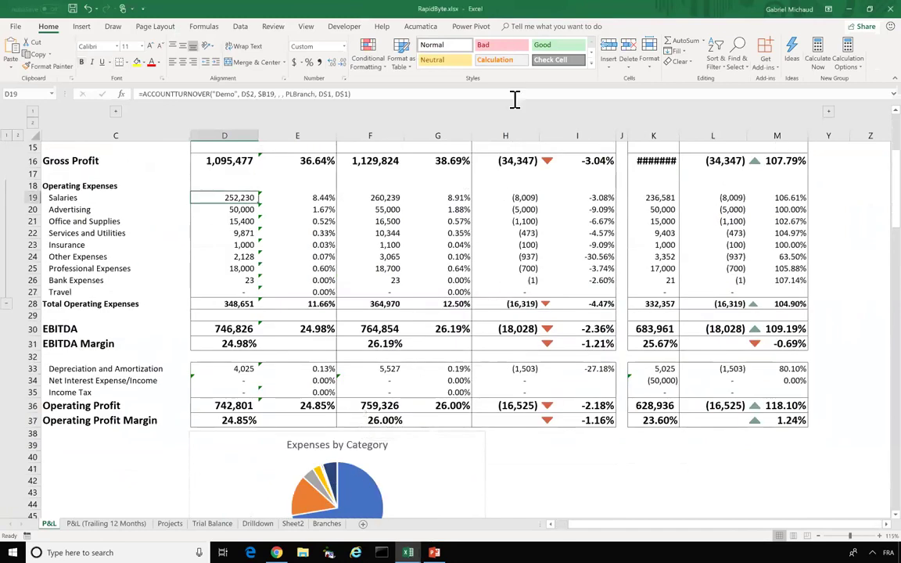
- Revisit the Velixo dashboard sample report in Chrome, then return to PowerPoint's Demo slide
click(277, 553)
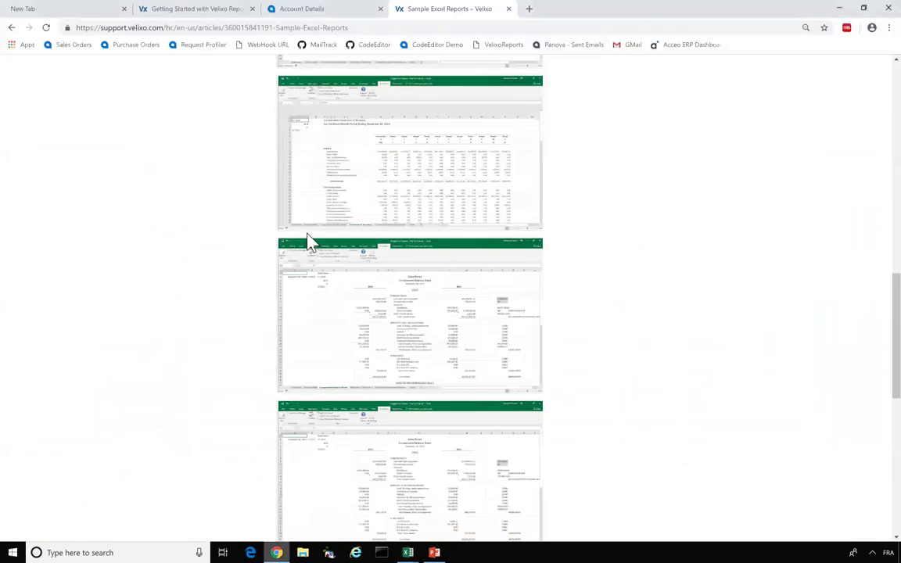
scroll(331, 202, up, 5)
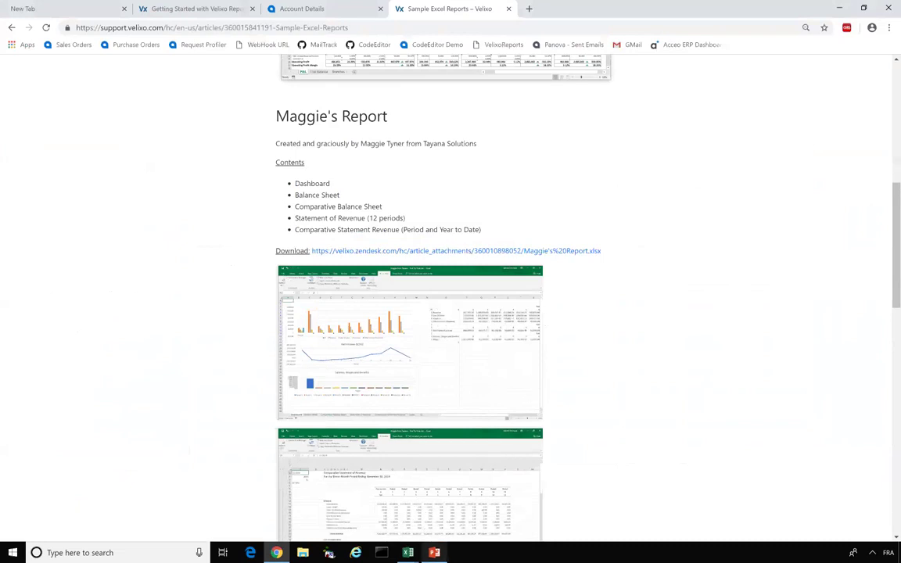
click(435, 552)
scroll(39, 477, down, 3)
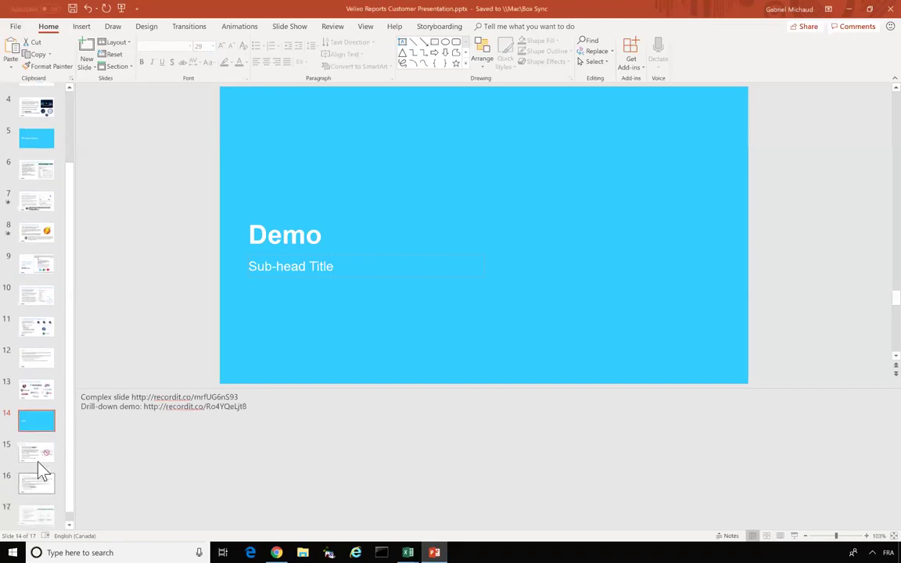
- Present slide 15, Pricing, as a full-screen slide show
click(39, 459)
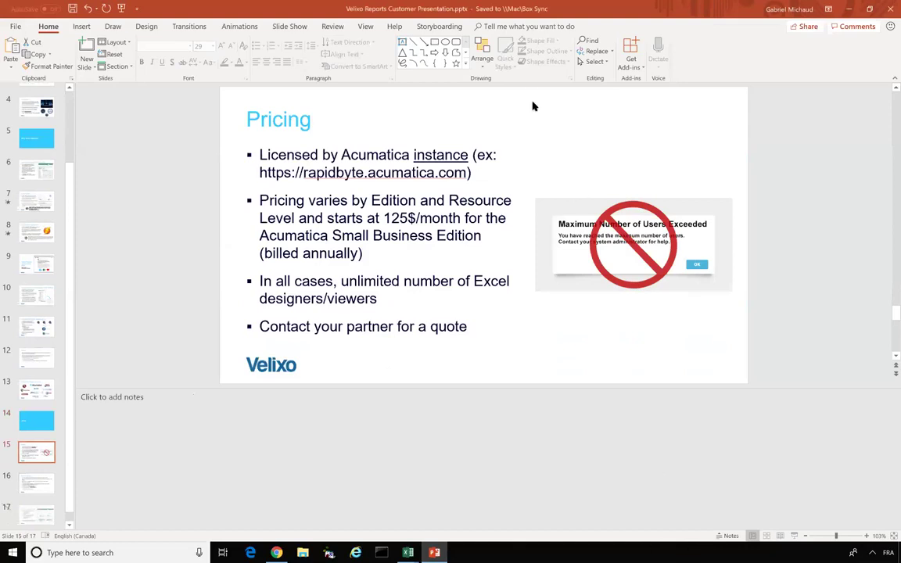
click(794, 536)
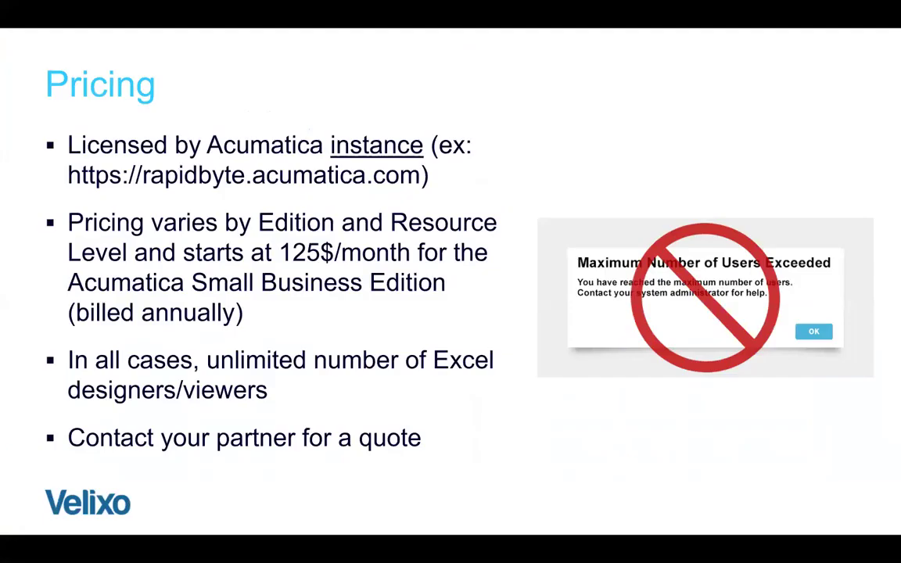